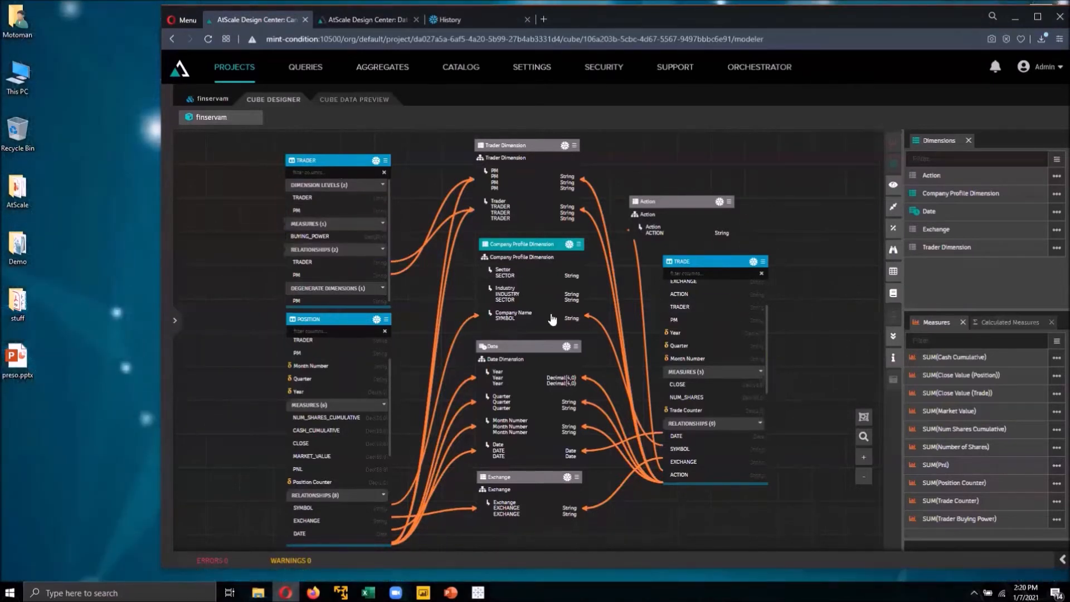
# - Open the cube preview and expand the Company Profile Dimension and Date Dimension nodes
pyautogui.moveTo(683, 294); pyautogui.dragTo(696, 392)
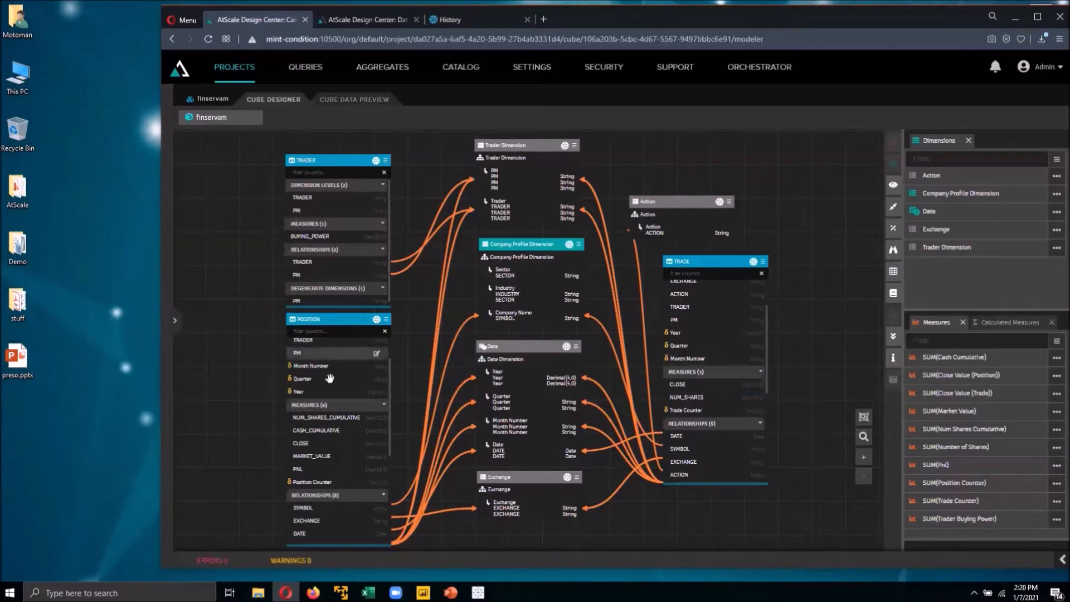
pyautogui.moveTo(326, 236); pyautogui.dragTo(338, 234)
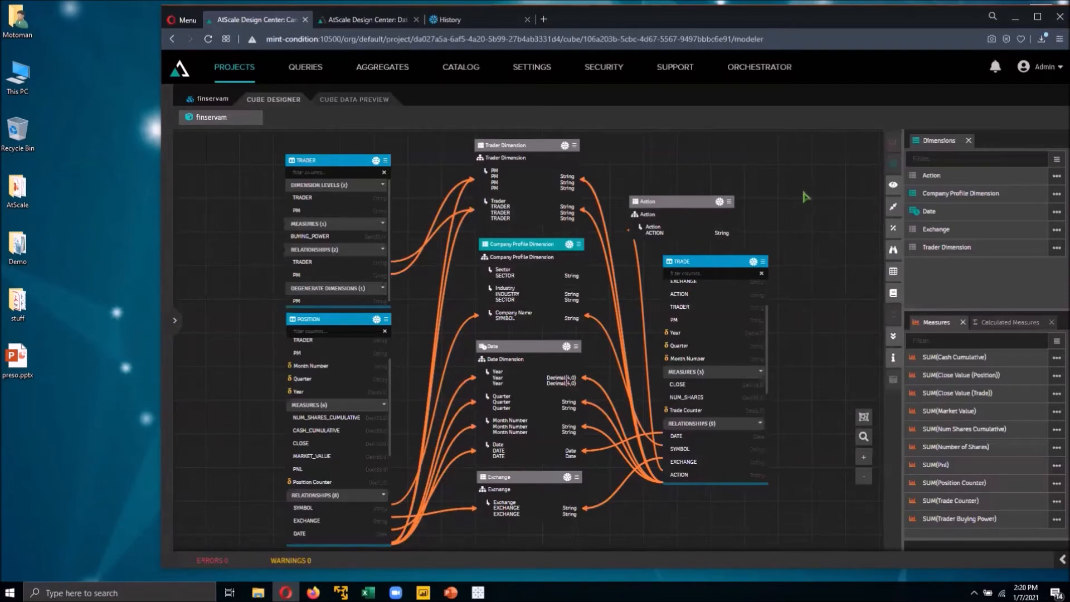
pyautogui.click(894, 188)
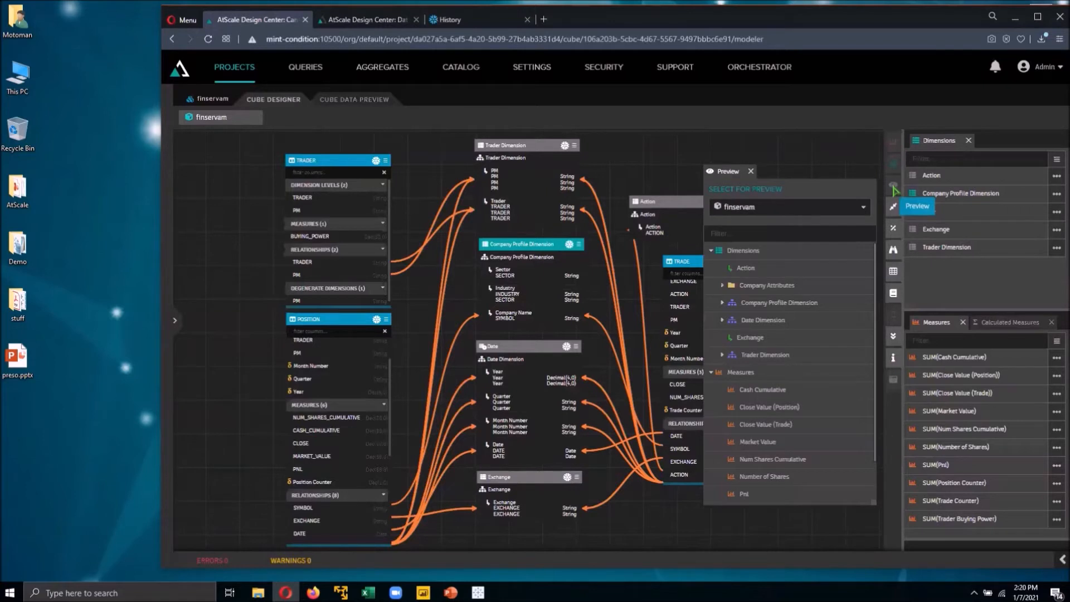
pyautogui.click(722, 304)
pyautogui.click(723, 373)
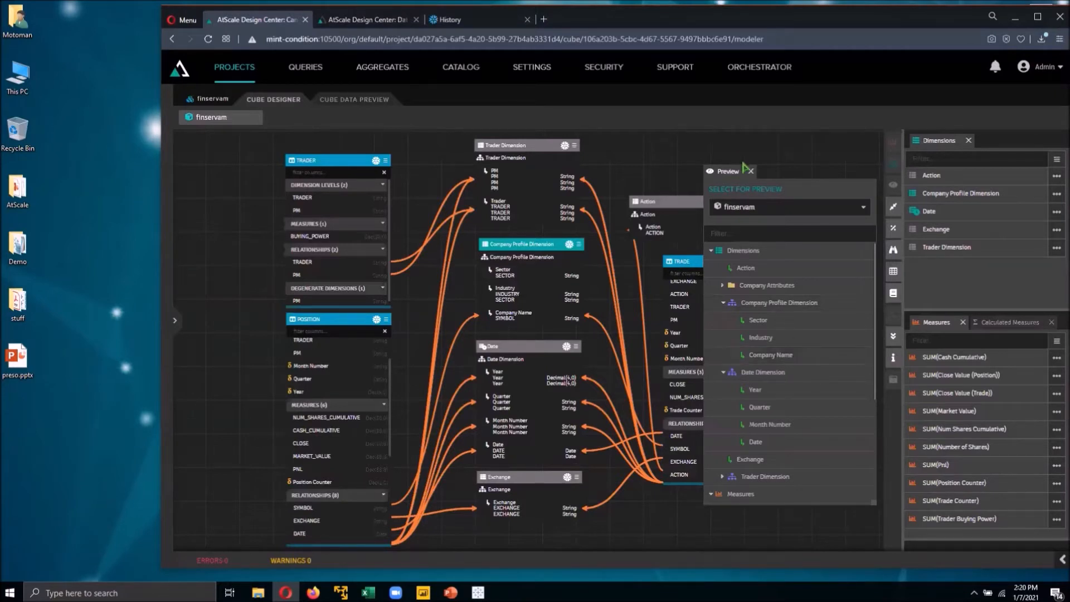
# - Switch to Excel and browse the PivotTable field list of the existing finservam report, including Company Attributes
pyautogui.moveTo(368, 592)
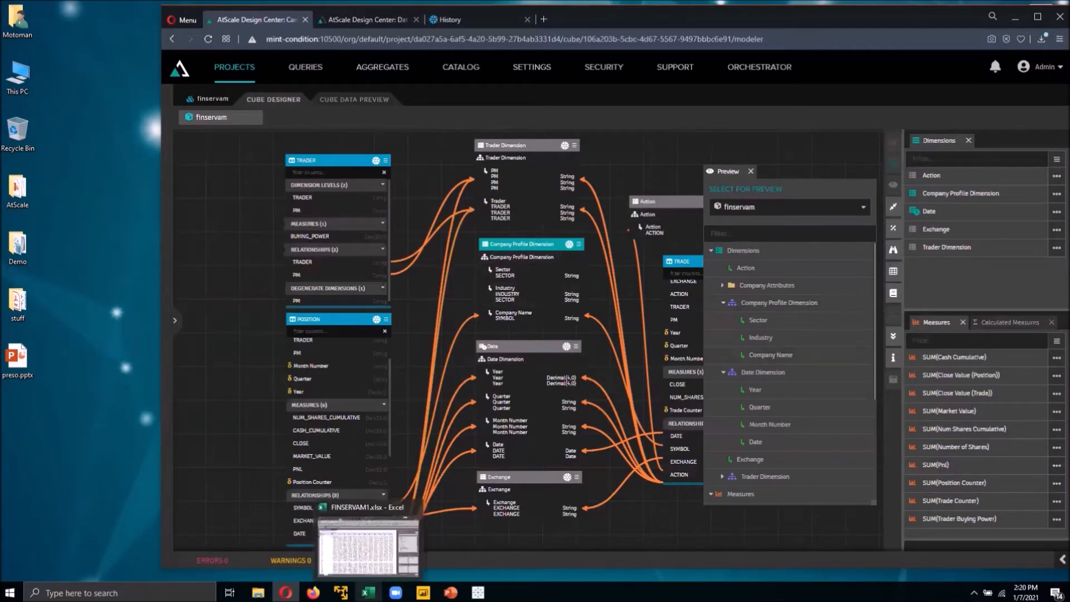
pyautogui.click(360, 549)
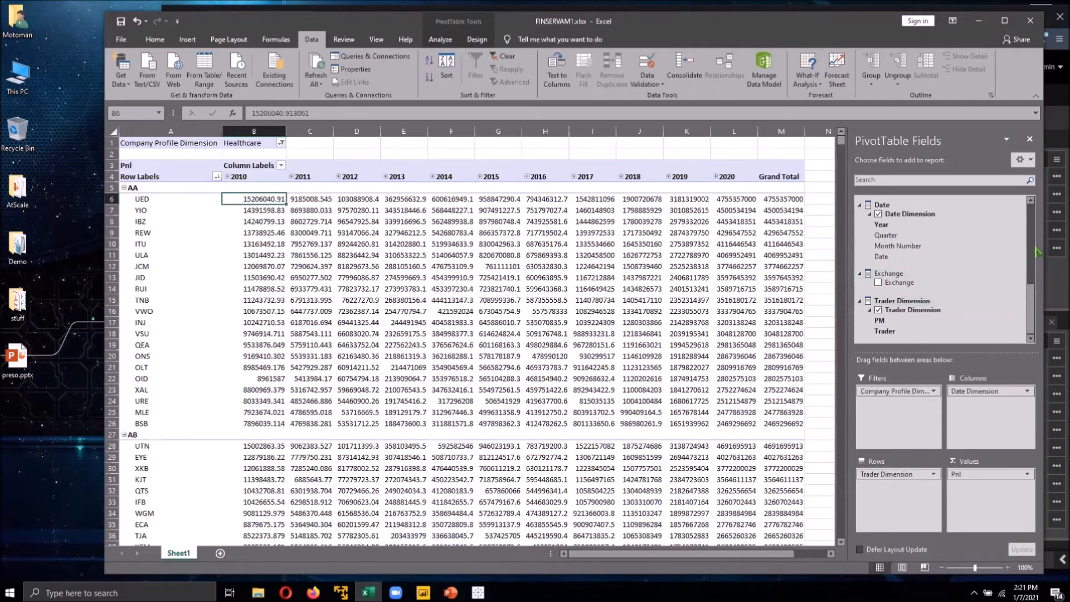
pyautogui.scroll(5, 1037, 256)
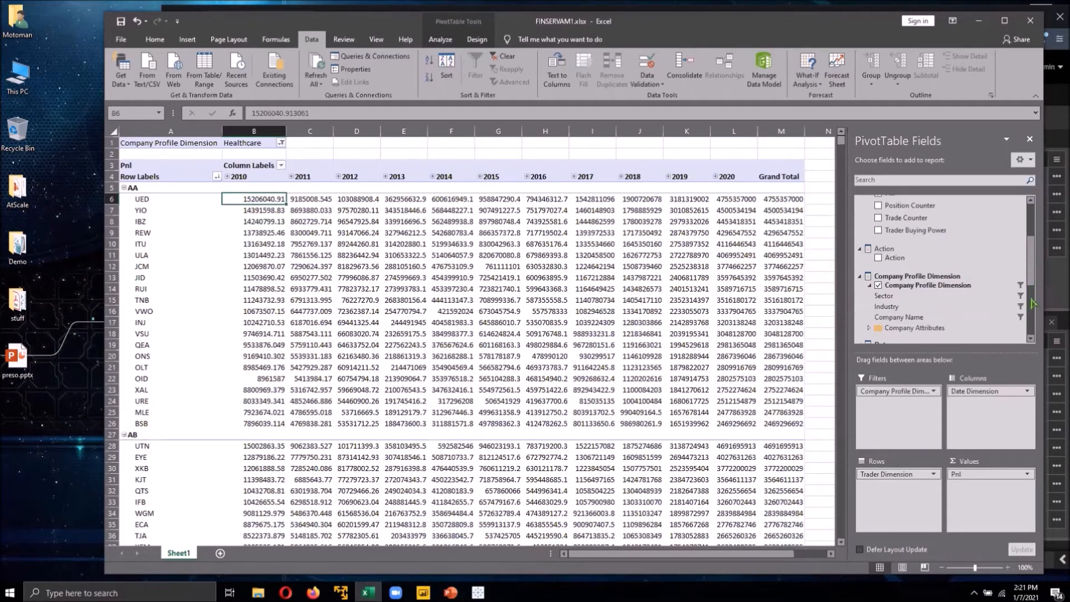
pyautogui.moveTo(1033, 265); pyautogui.dragTo(1032, 312)
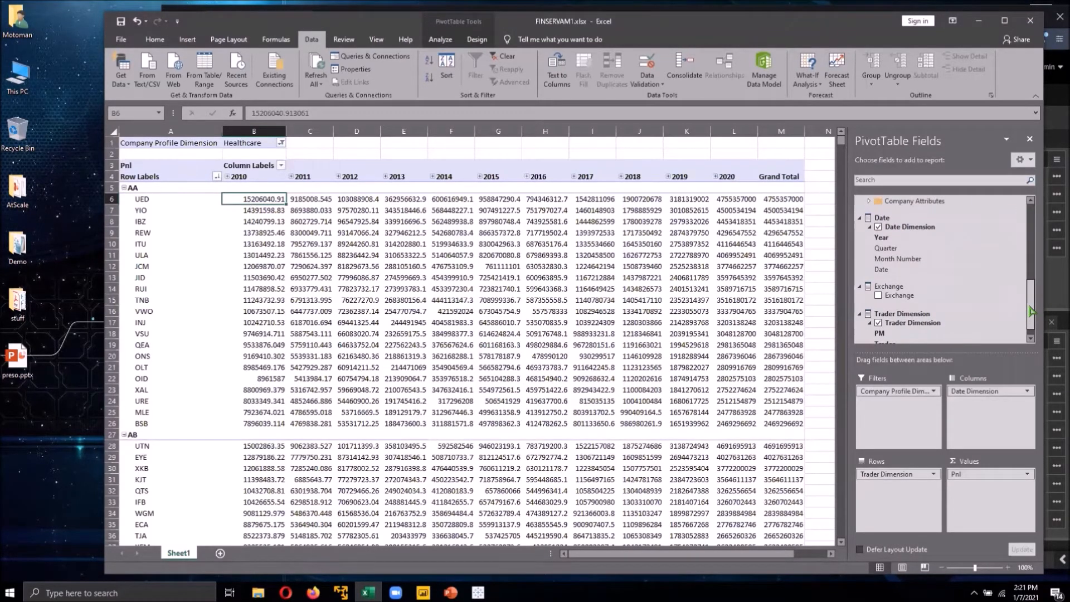
pyautogui.moveTo(1031, 312); pyautogui.dragTo(1018, 231)
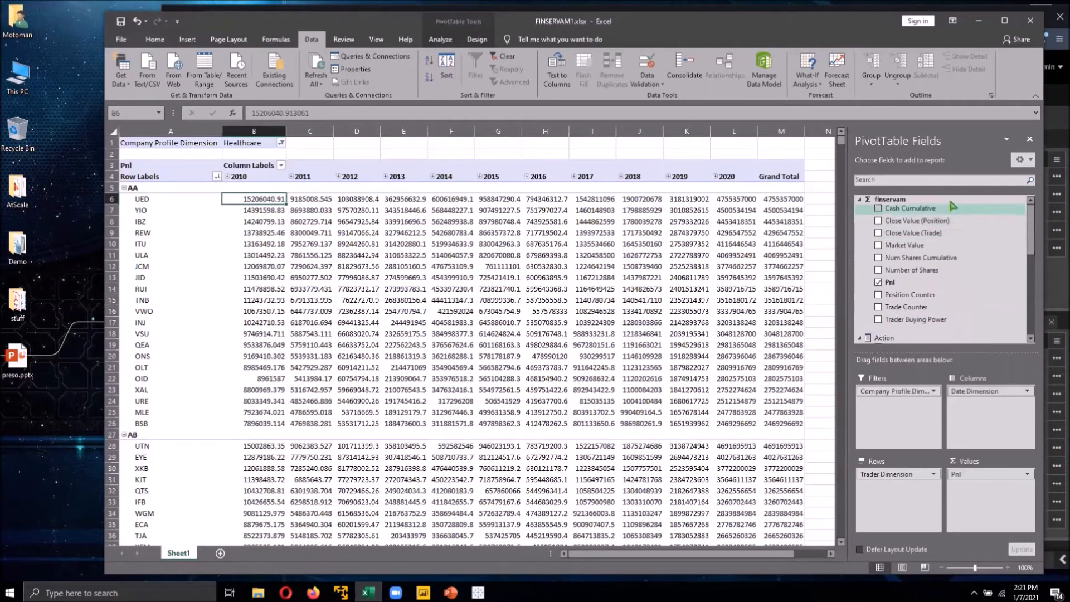
pyautogui.scroll(-3, 933, 318)
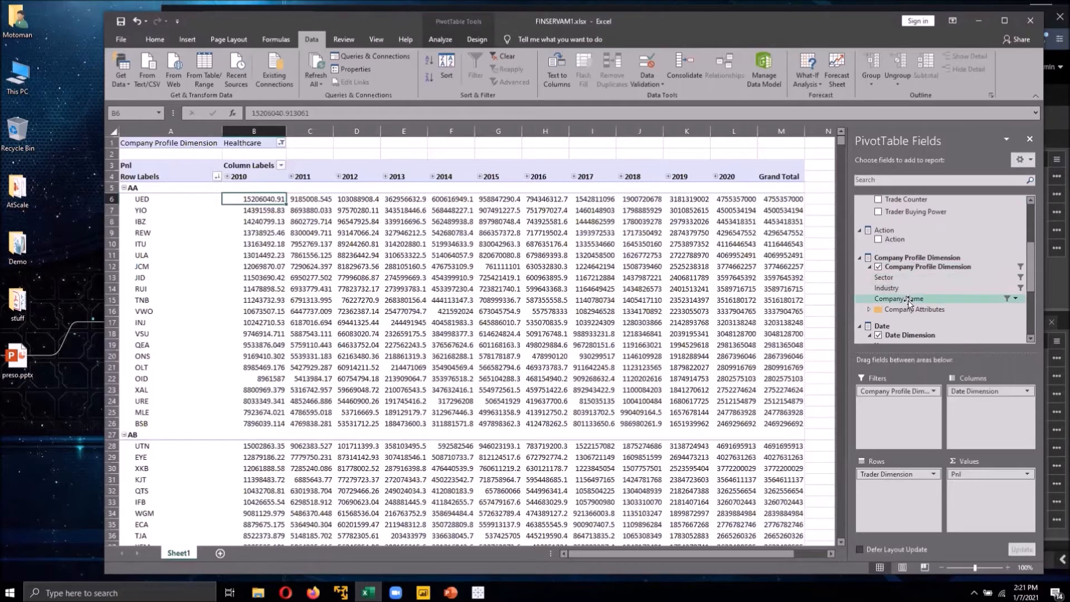
pyautogui.click(870, 310)
pyautogui.scroll(-2, 942, 308)
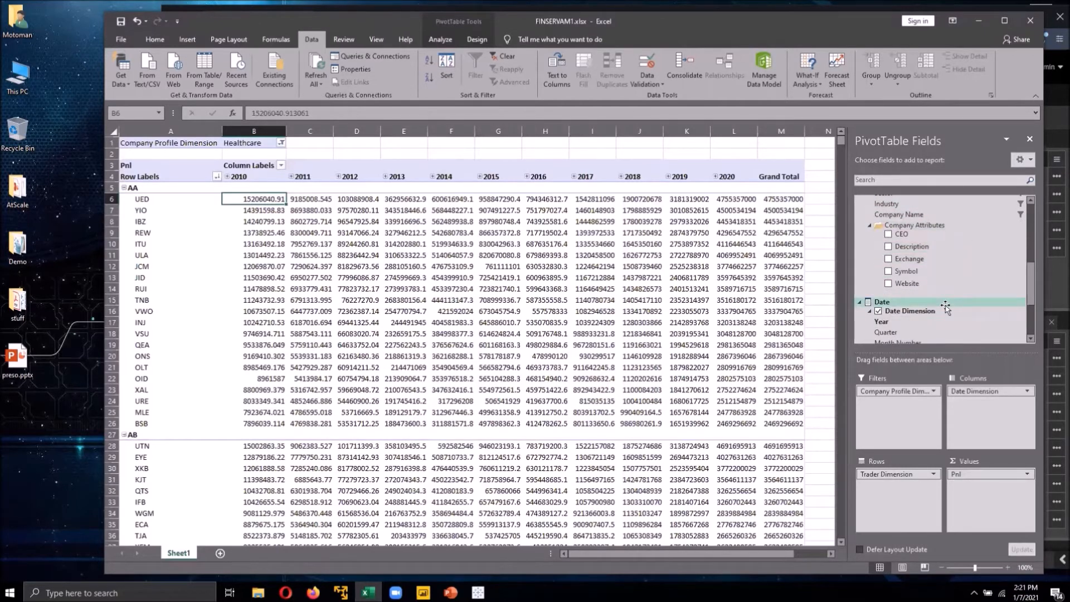
pyautogui.scroll(-3, 946, 307)
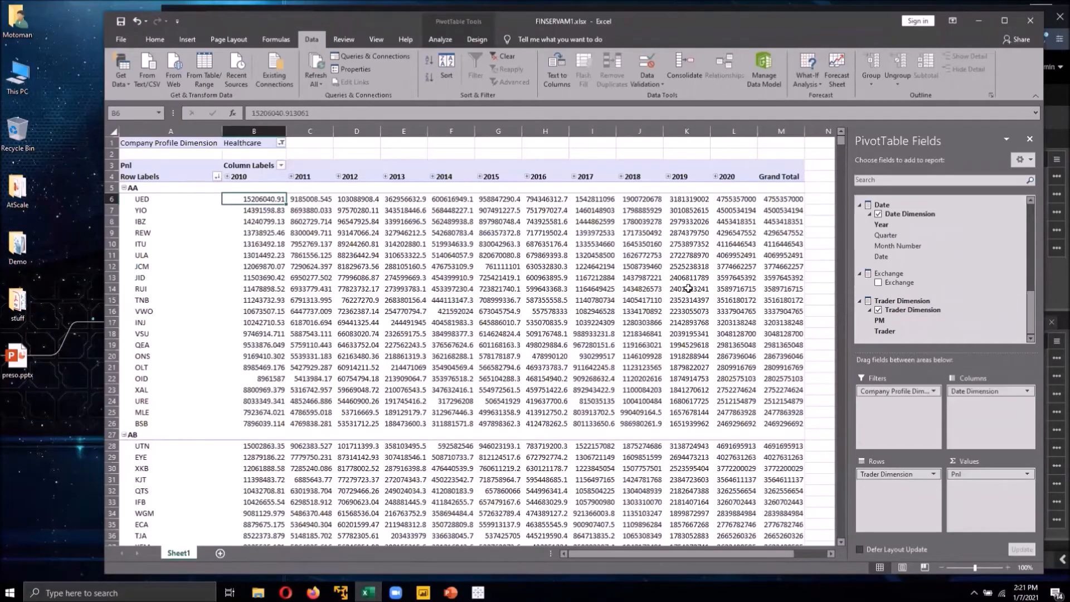
pyautogui.scroll(-20, 689, 288)
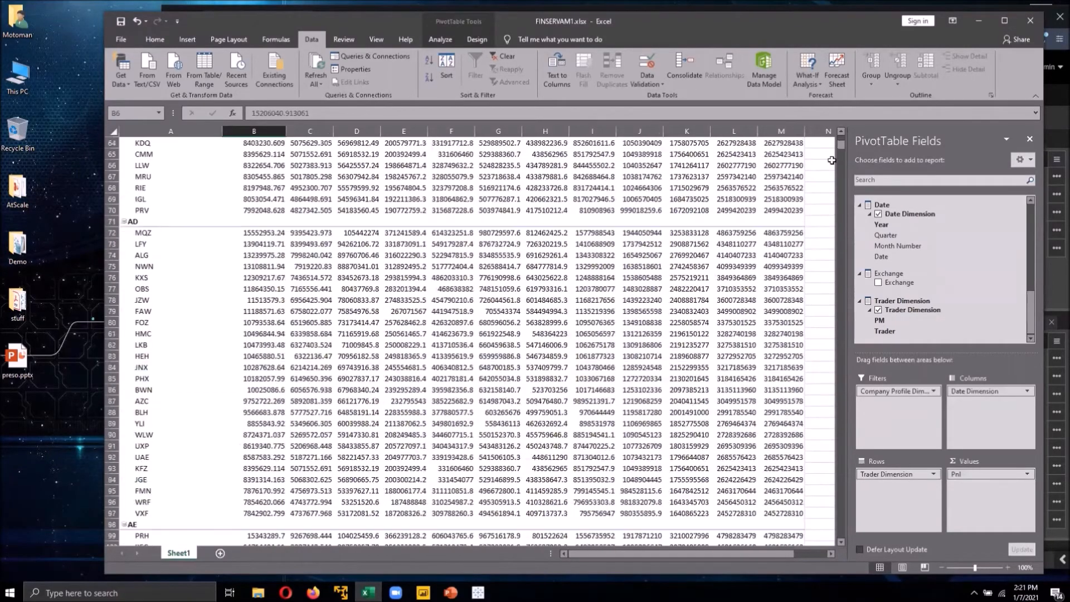
pyautogui.moveTo(842, 146)
pyautogui.mouseDown()
pyautogui.moveTo(844, 230)
pyautogui.moveTo(846, 142)
pyautogui.mouseUp()
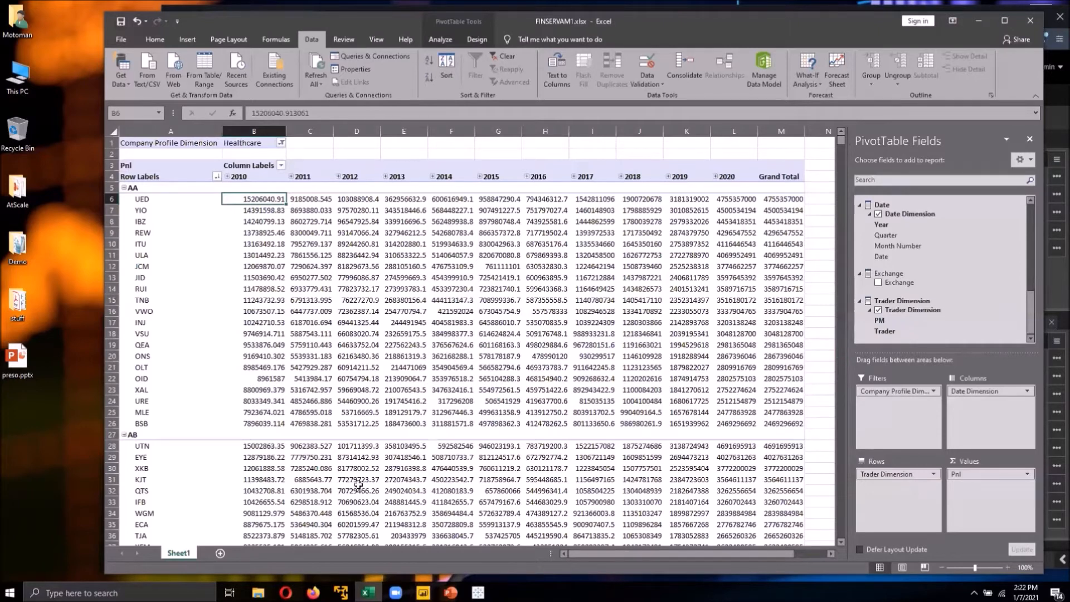
# - Return to the browser and open the Connect page of the published finservam cube
pyautogui.click(285, 592)
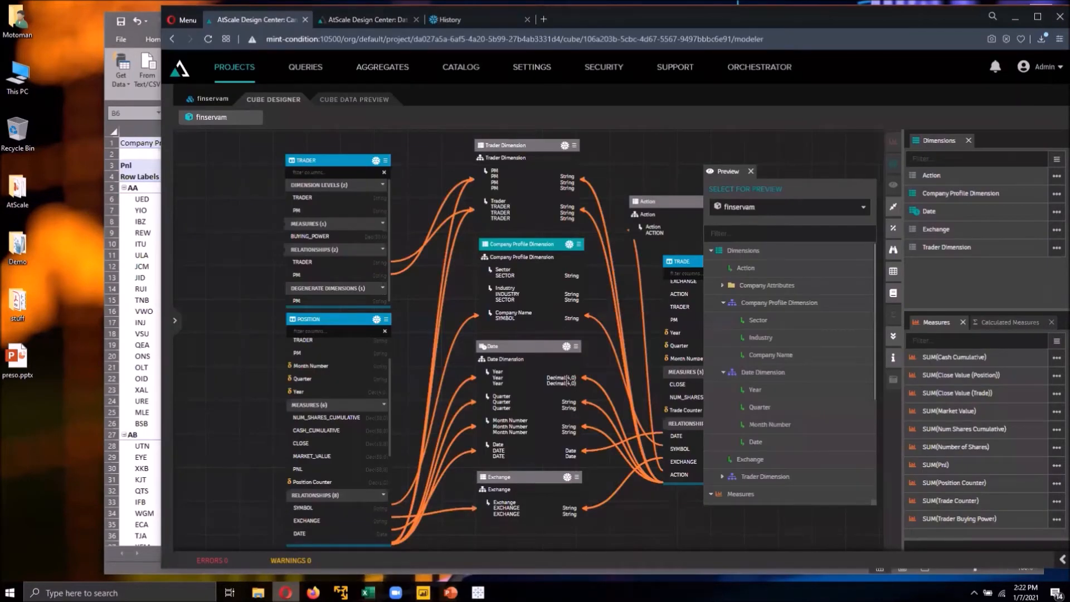
pyautogui.click(219, 101)
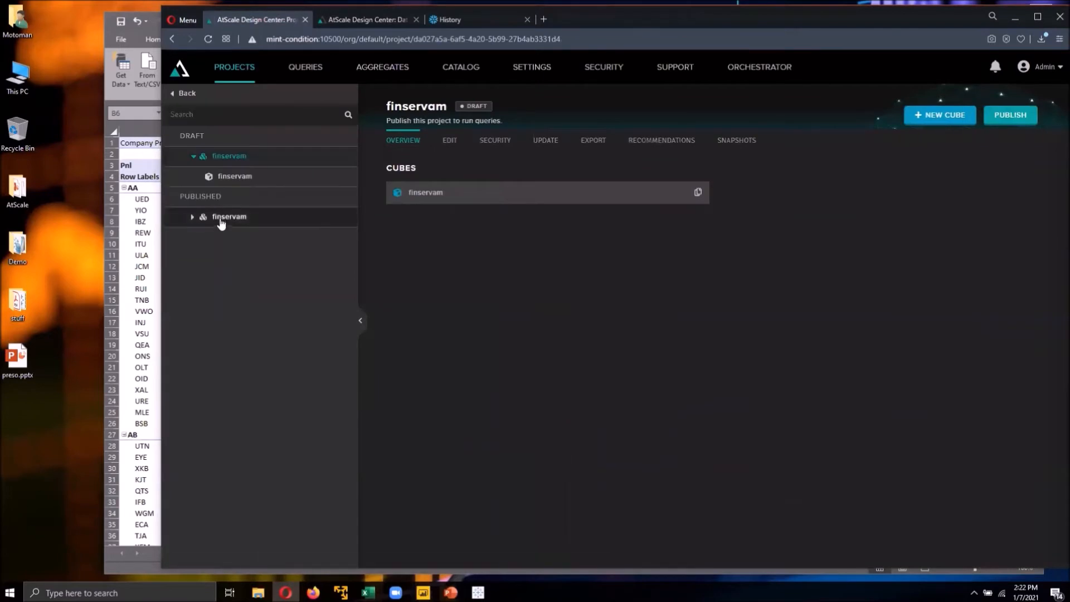
pyautogui.click(221, 221)
pyautogui.click(230, 237)
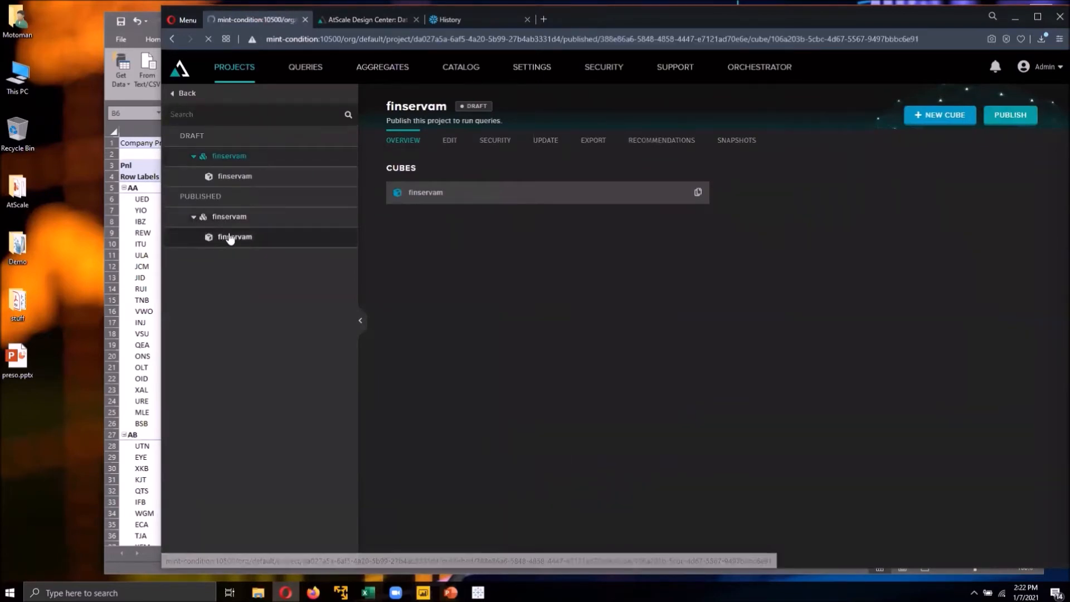
pyautogui.click(494, 141)
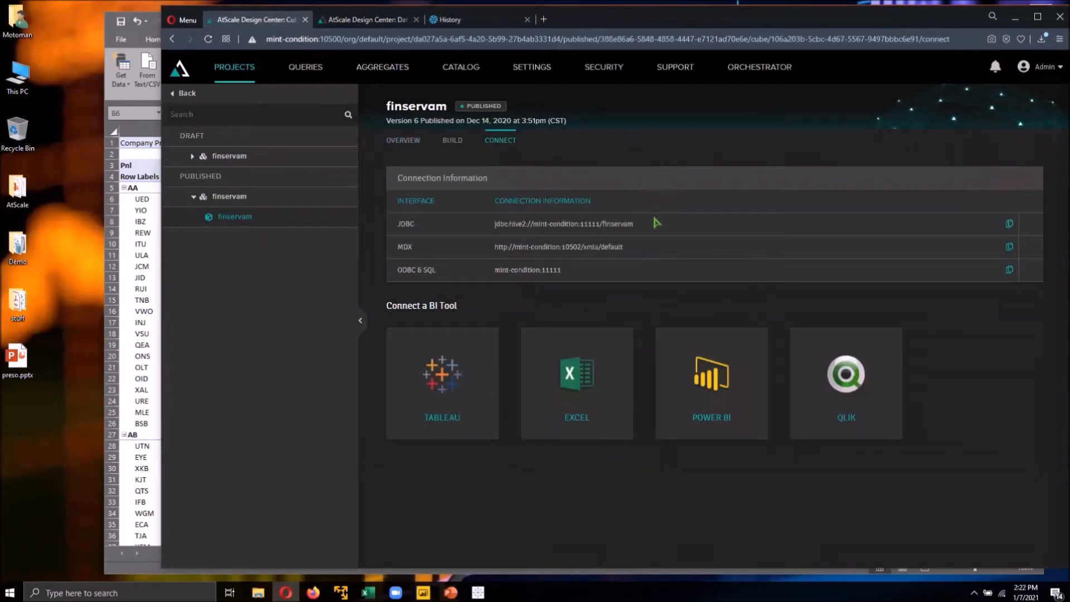
# - Copy the MDX connection URL of the published finservam cube
pyautogui.moveTo(634, 223); pyautogui.dragTo(487, 226)
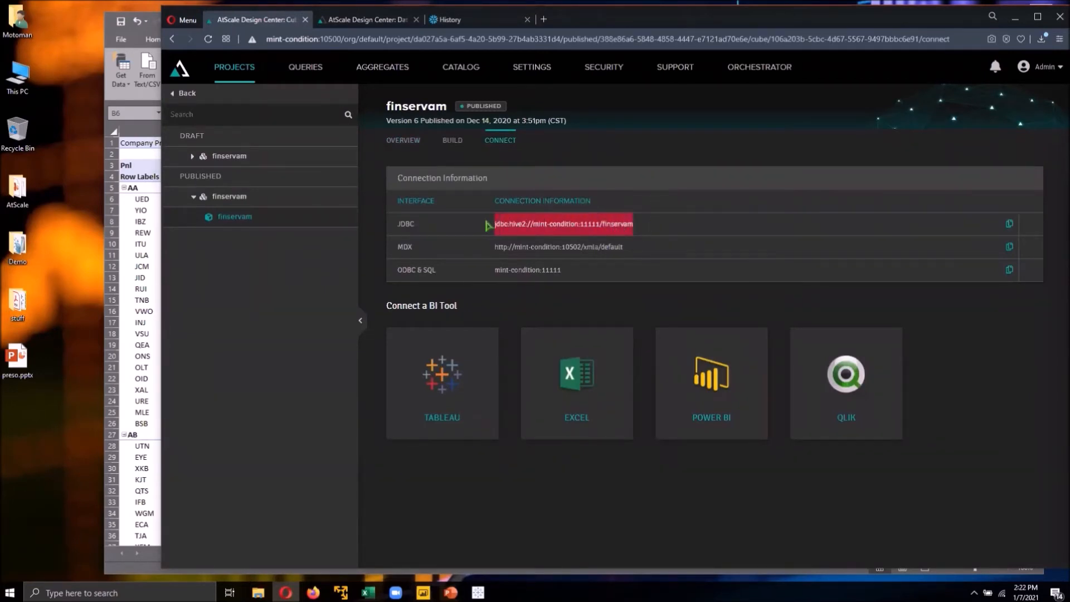
pyautogui.click(499, 277)
pyautogui.moveTo(499, 277); pyautogui.dragTo(568, 274)
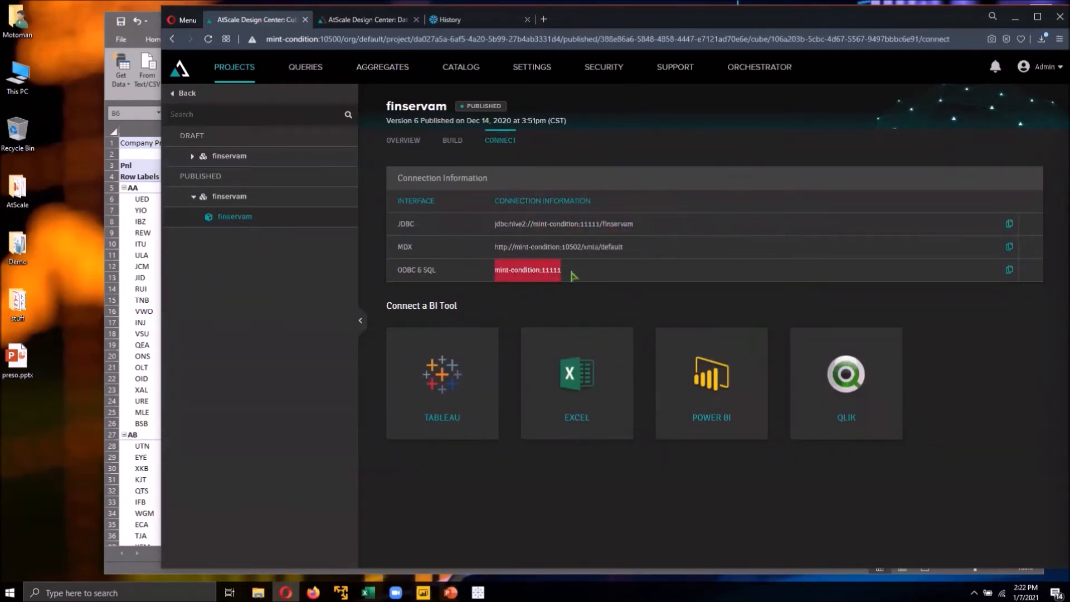
pyautogui.moveTo(634, 252); pyautogui.dragTo(486, 254)
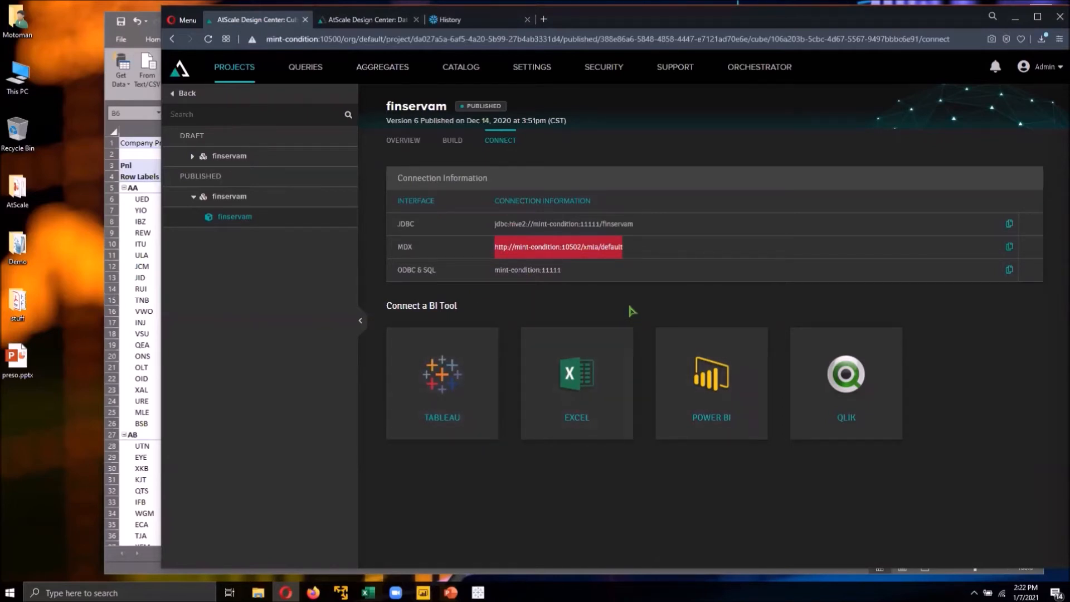
pyautogui.click(1010, 248)
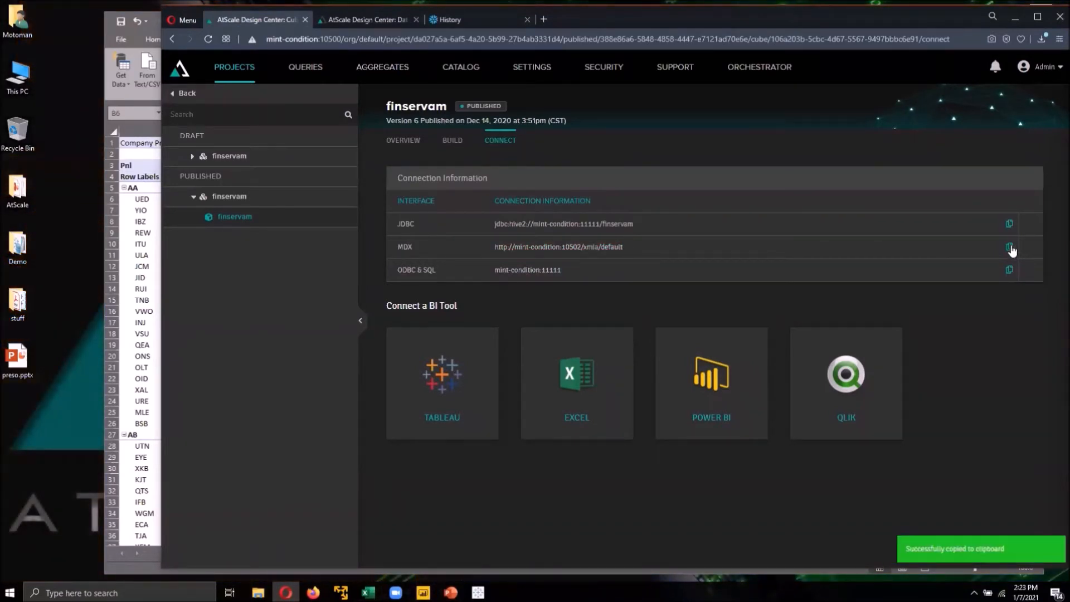
# - Switch to Excel and create a new blank workbook
pyautogui.click(106, 24)
pyautogui.click(204, 30)
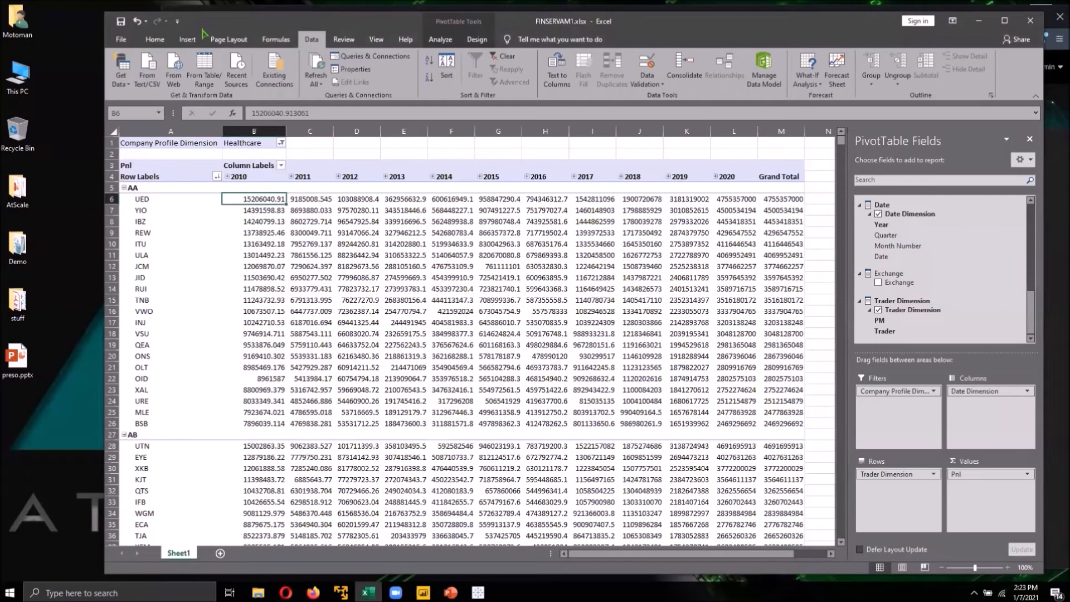
pyautogui.click(121, 39)
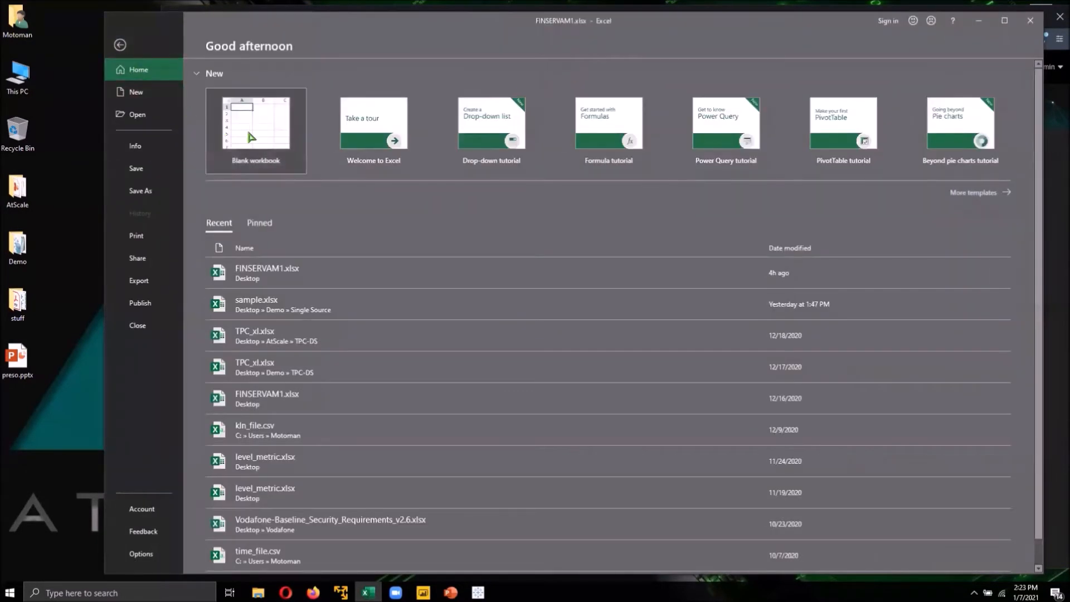
pyautogui.click(251, 137)
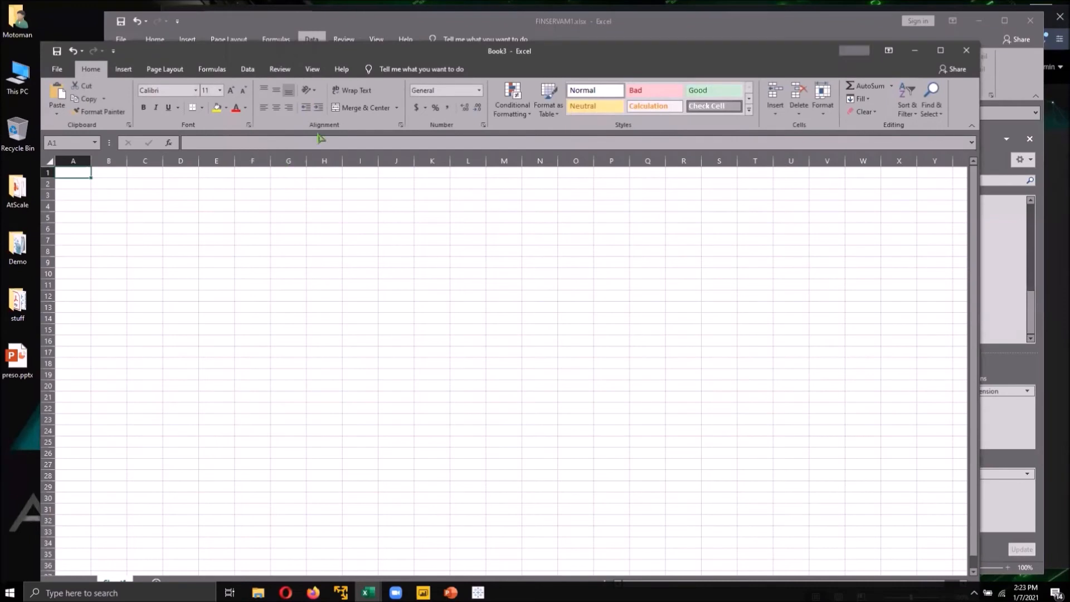
# - Start an Analysis Services data connection, paste the MDX URL as server name, and enter the user name and password
pyautogui.click(247, 68)
pyautogui.click(57, 103)
pyautogui.moveTo(88, 160)
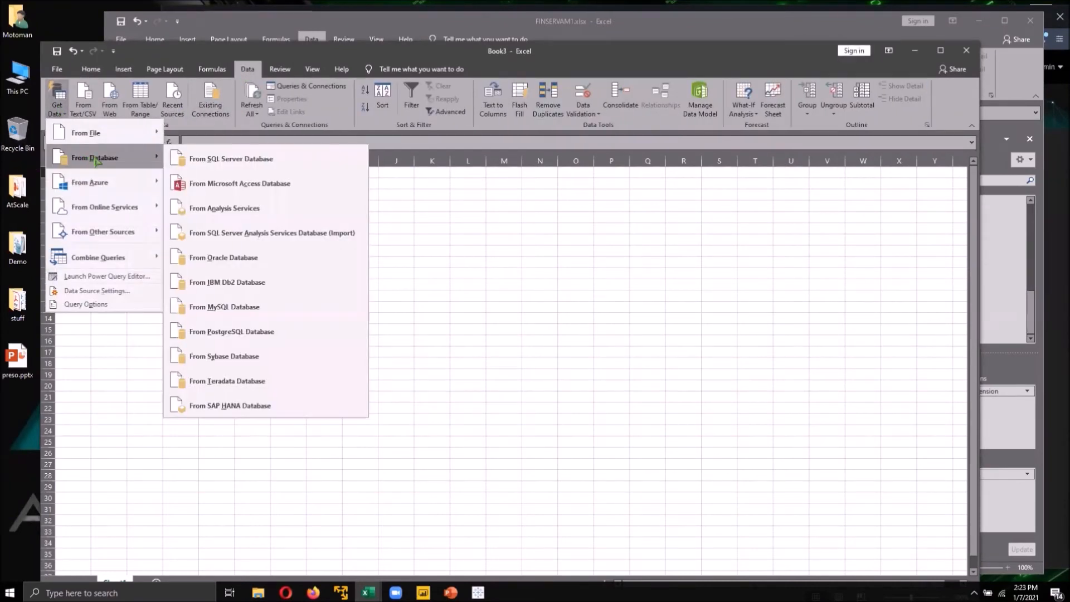
pyautogui.click(309, 208)
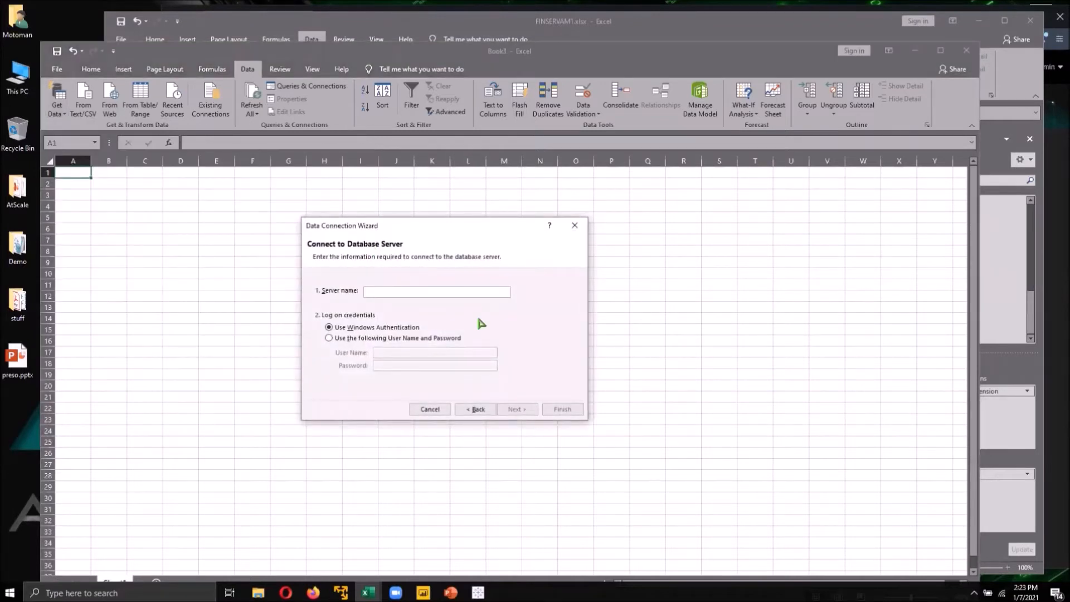
pyautogui.hotkey('ctrl', 'v')
pyautogui.click(356, 339)
pyautogui.click(384, 353)
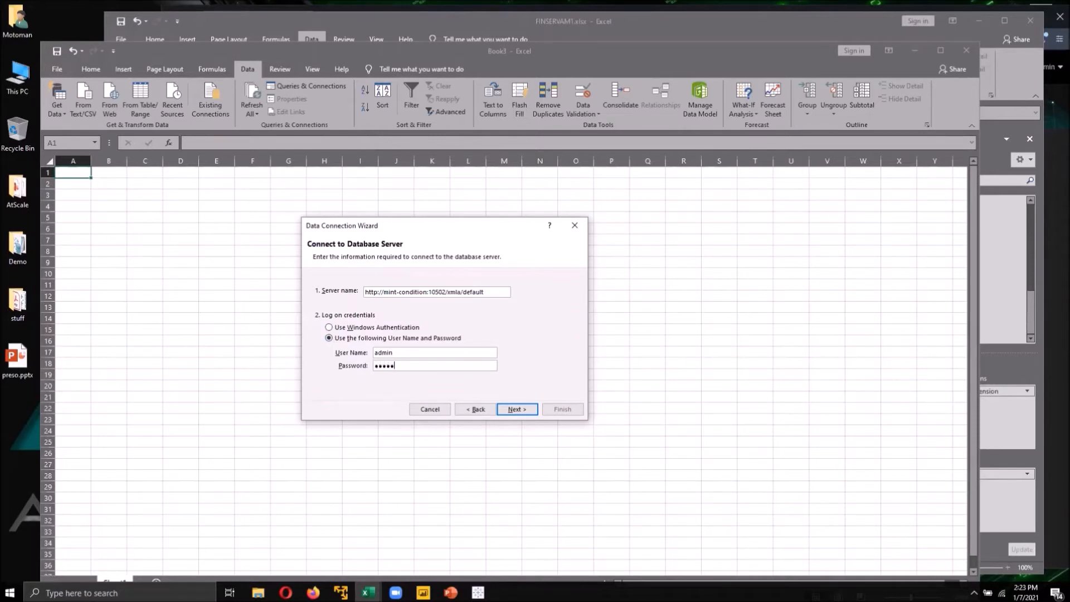
pyautogui.click(518, 411)
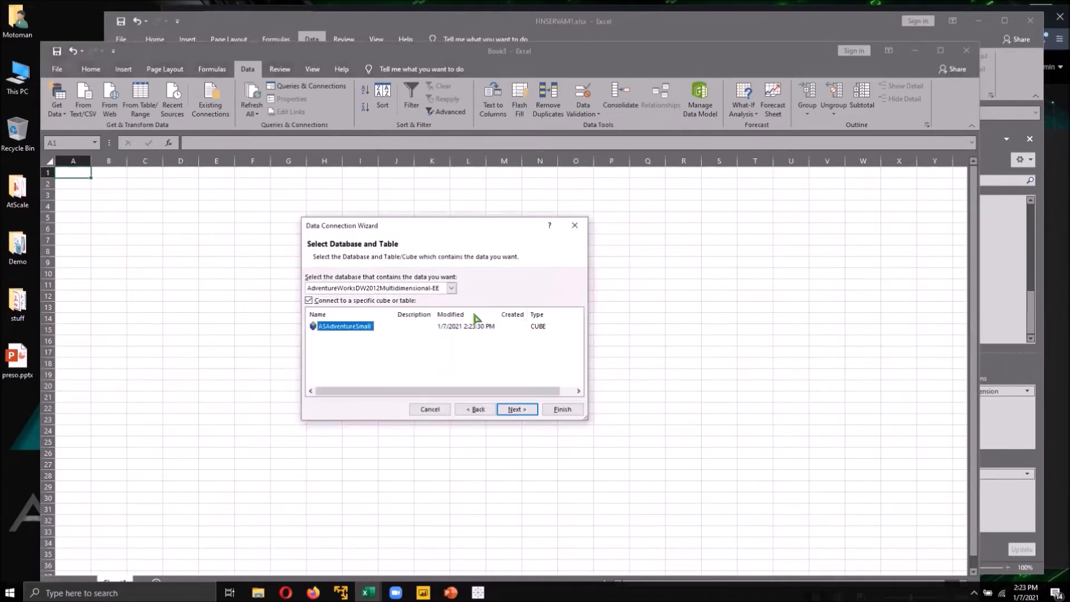
# - Choose the finservam database and cube, finish the wizard replacing the existing connection file, and insert a PivotTable
pyautogui.click(452, 288)
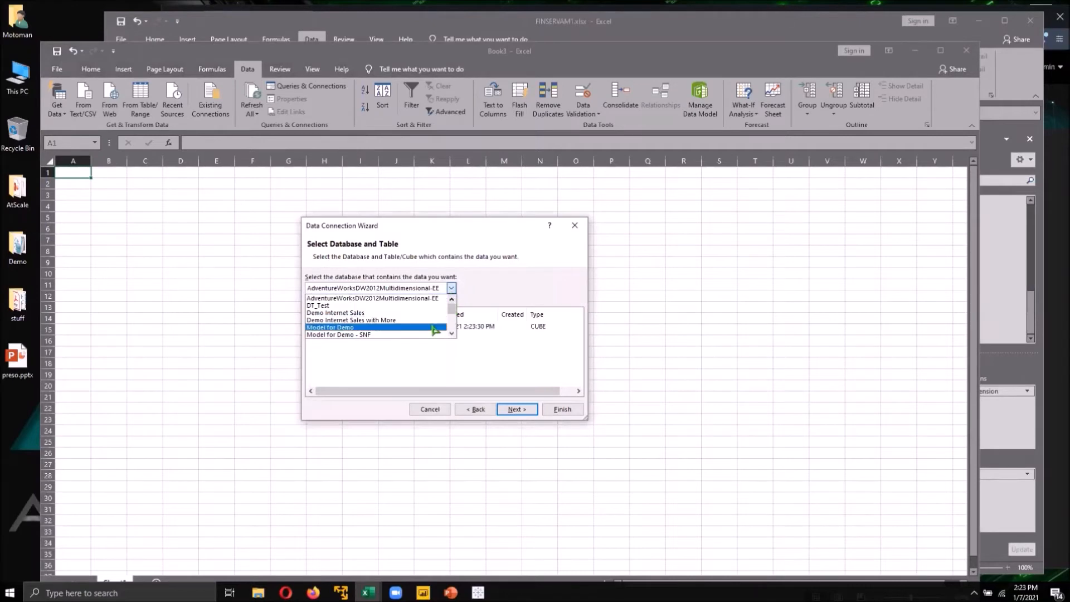
pyautogui.scroll(-5, 436, 331)
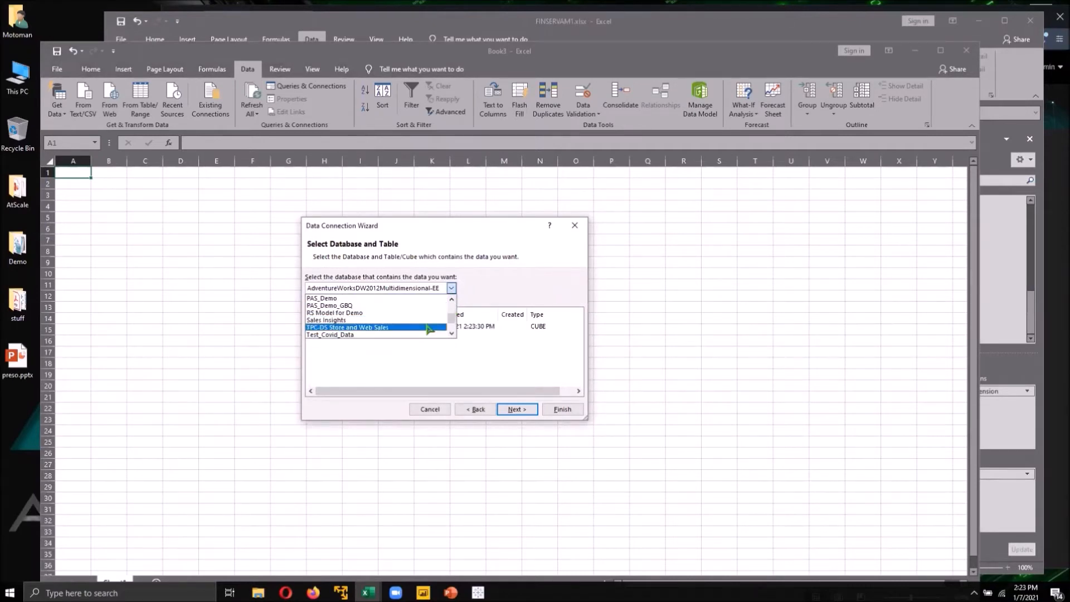
pyautogui.click(397, 321)
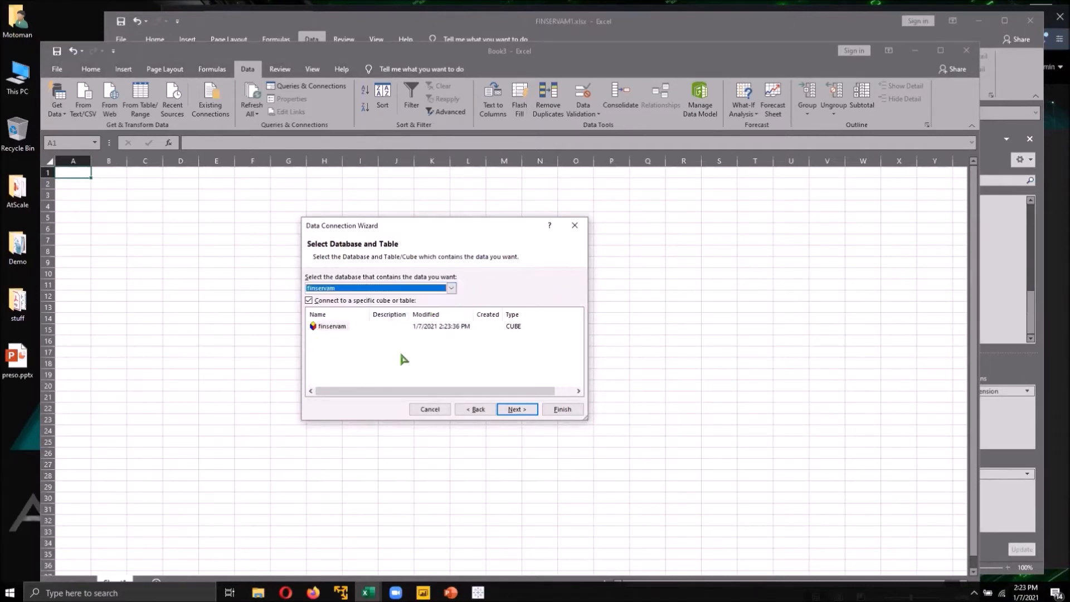
pyautogui.click(331, 327)
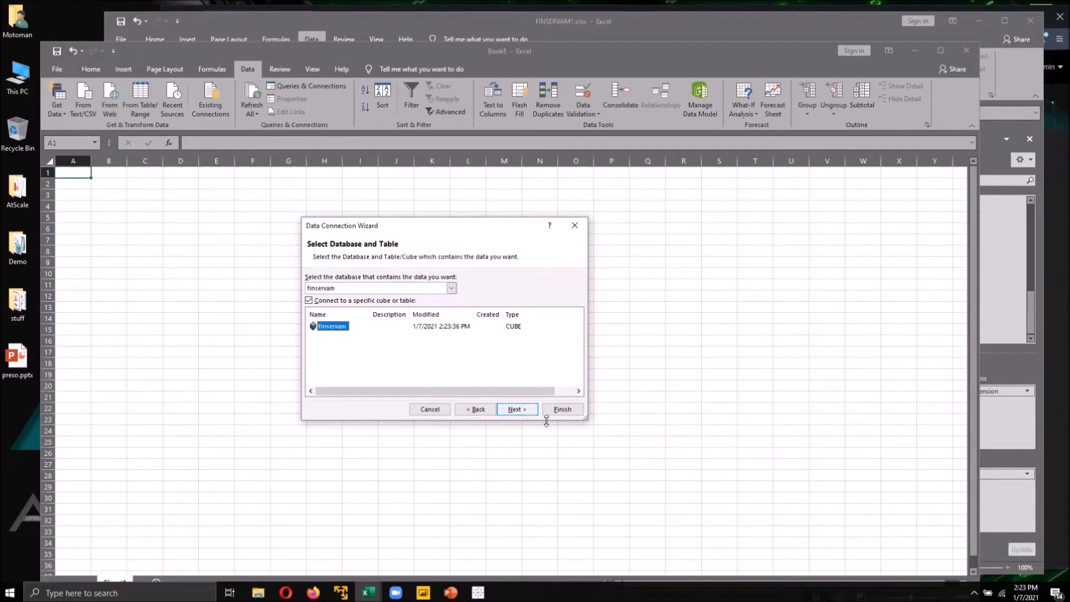
pyautogui.click(573, 411)
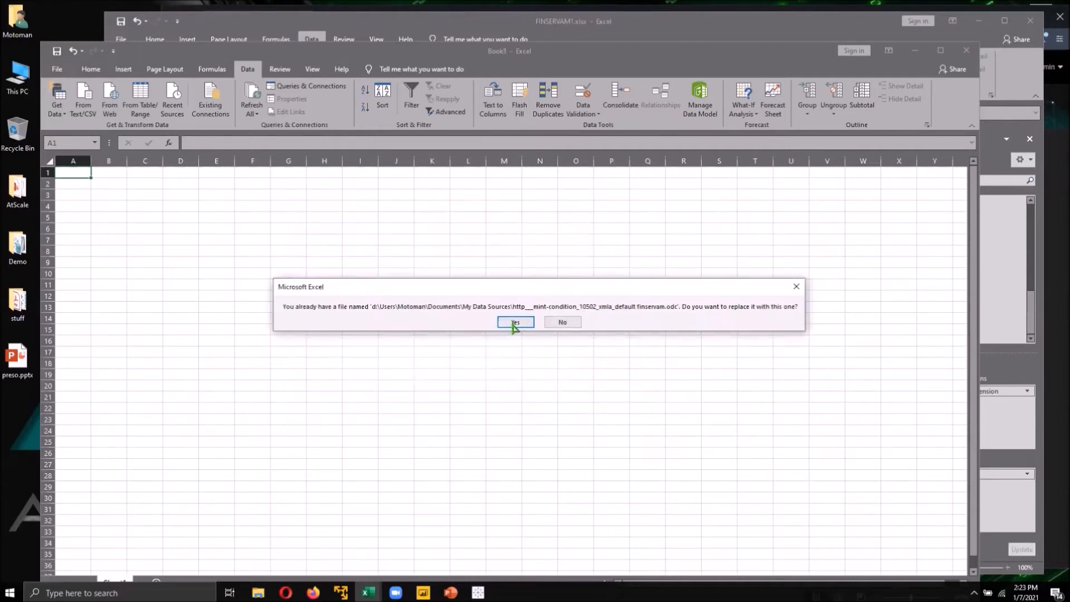
pyautogui.click(515, 323)
pyautogui.click(466, 384)
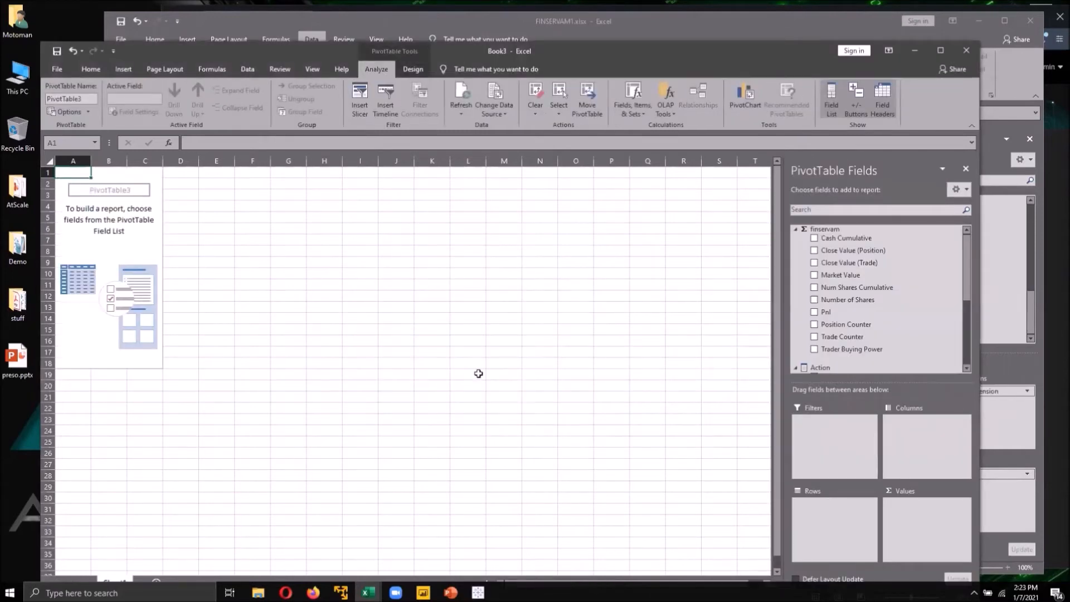
# - Add the Pnl measure to the PivotTable values and Trader Dimension to the rows
pyautogui.scroll(-1, 967, 300)
pyautogui.scroll(-5, 967, 300)
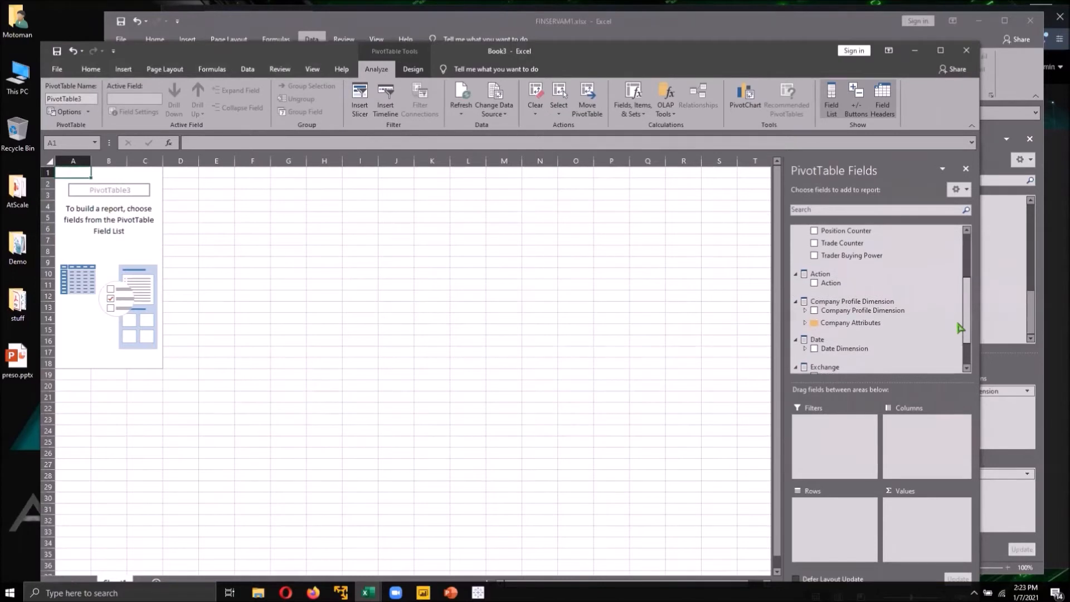
pyautogui.scroll(4, 960, 329)
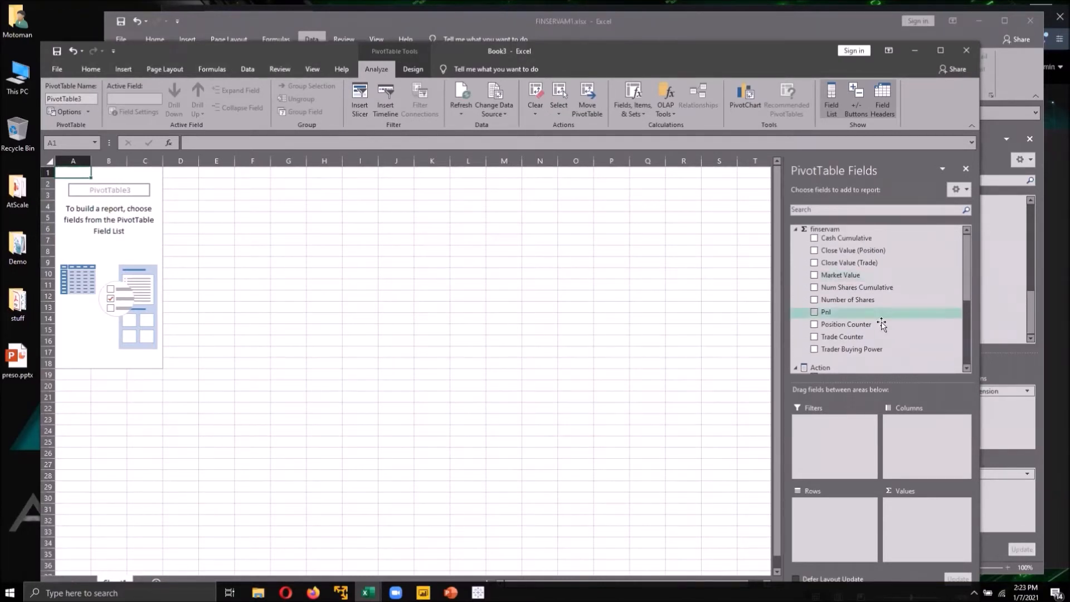
pyautogui.click(815, 312)
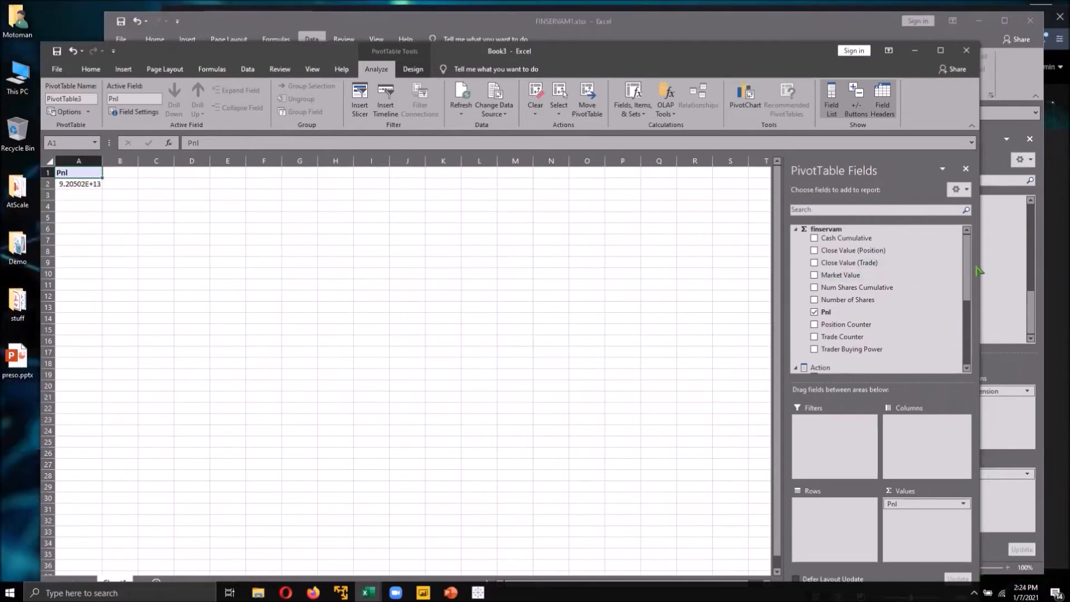
pyautogui.scroll(-5, 968, 276)
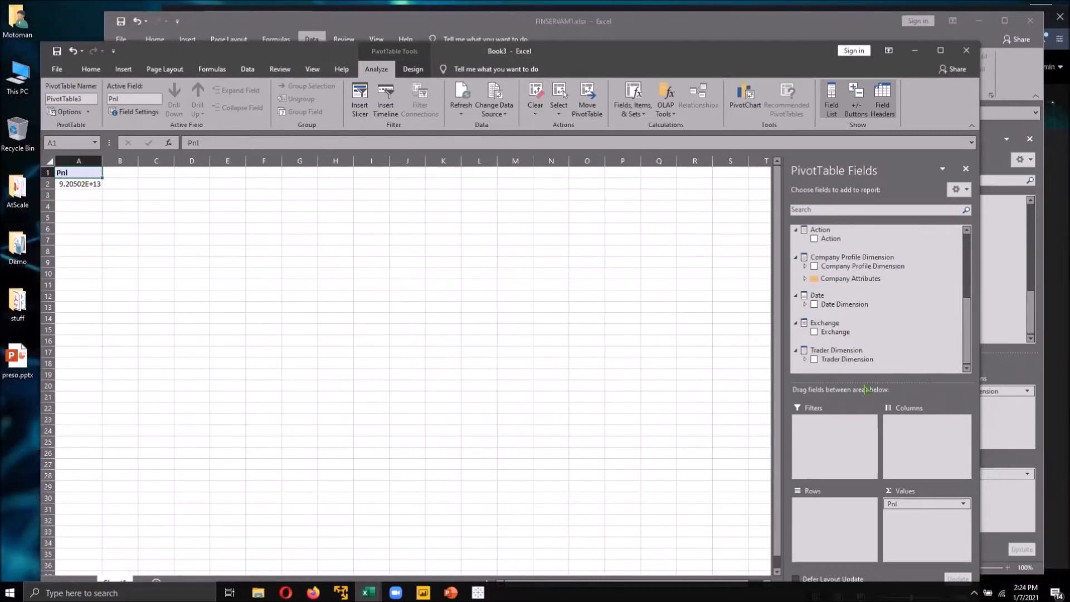
pyautogui.click(815, 359)
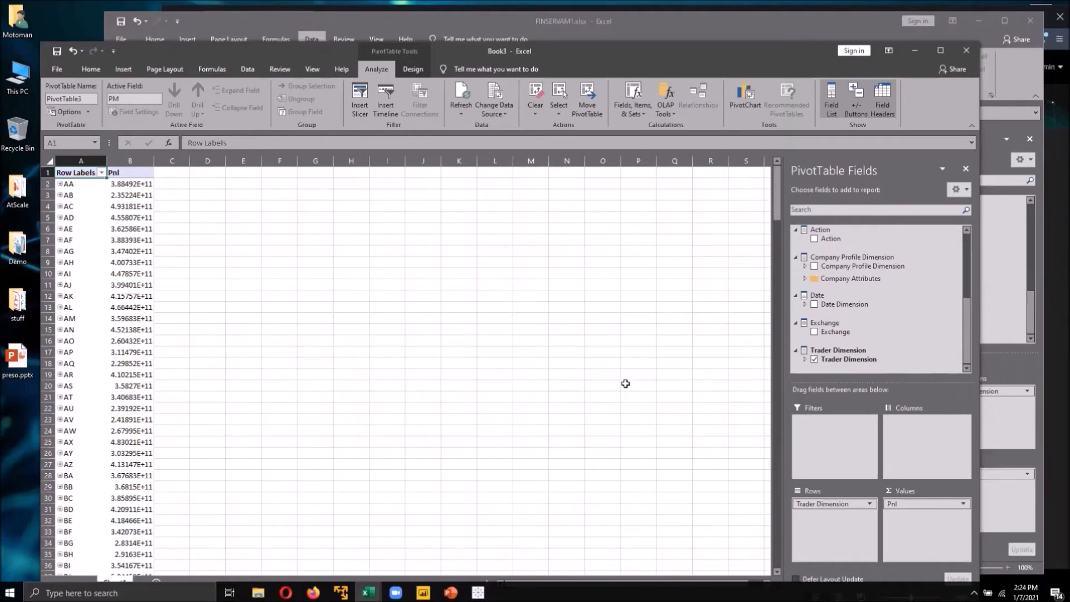
# - Add Date Dimension as a report filter and filter it to the single day 9/1/20
pyautogui.scroll(5, 970, 318)
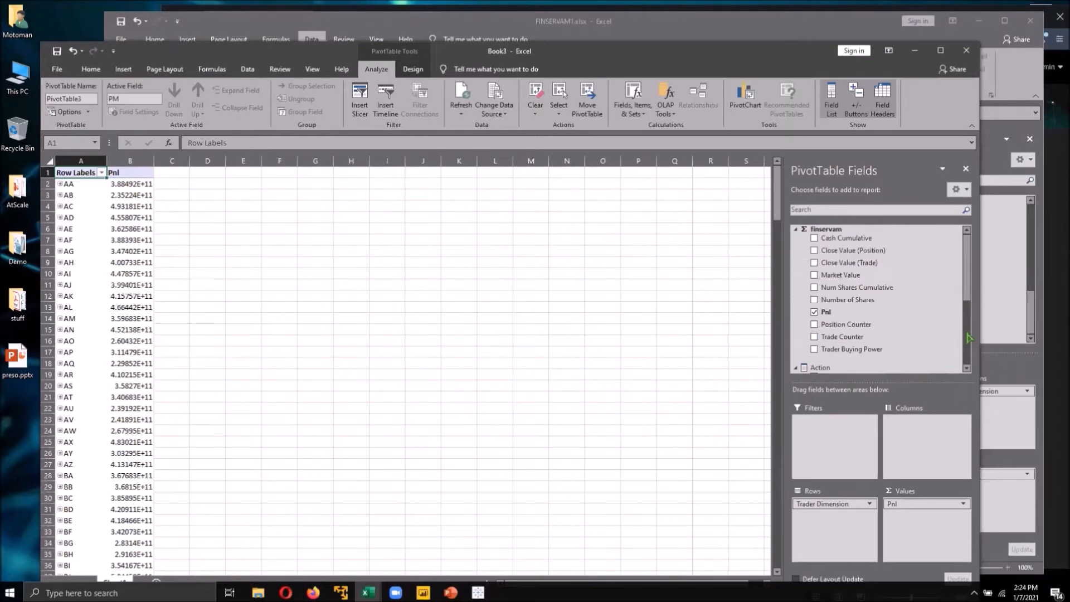
pyautogui.scroll(-5, 970, 339)
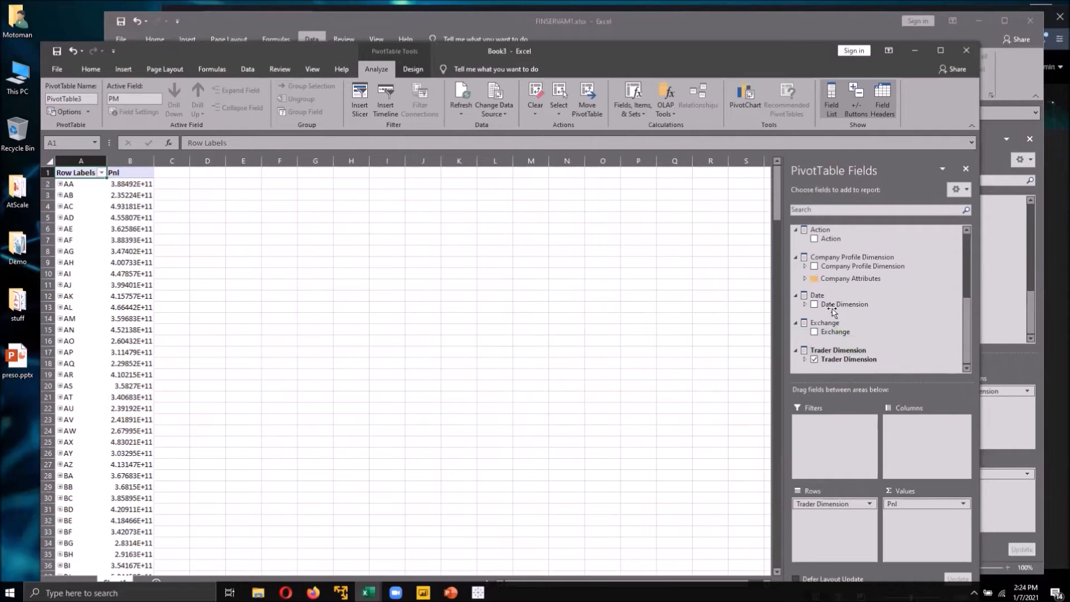
pyautogui.moveTo(837, 304); pyautogui.dragTo(857, 446)
pyautogui.click(157, 173)
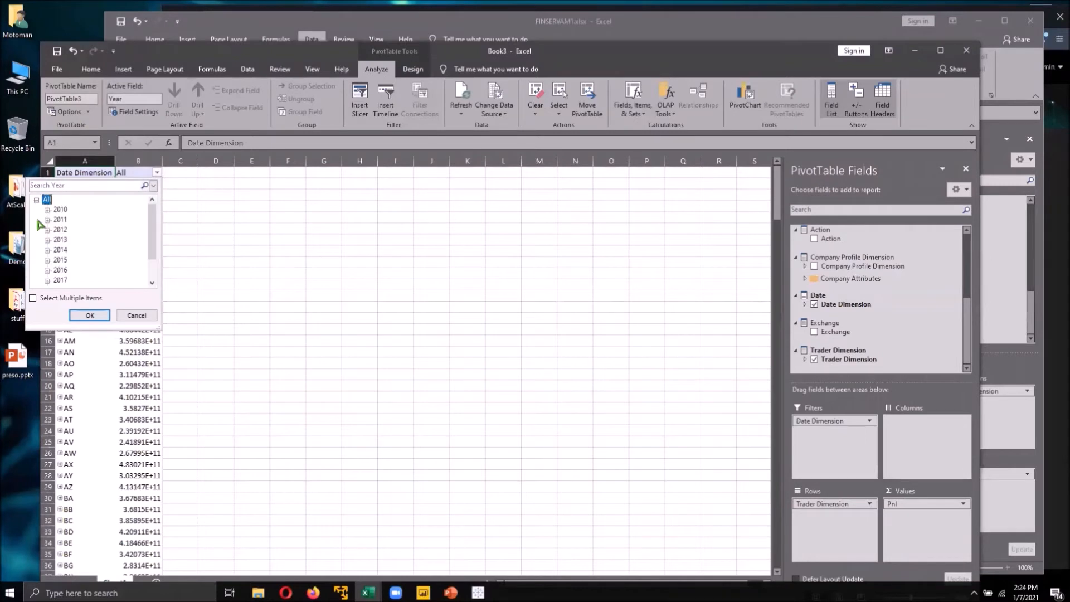
pyautogui.scroll(-1, 66, 266)
pyautogui.click(47, 280)
pyautogui.click(58, 270)
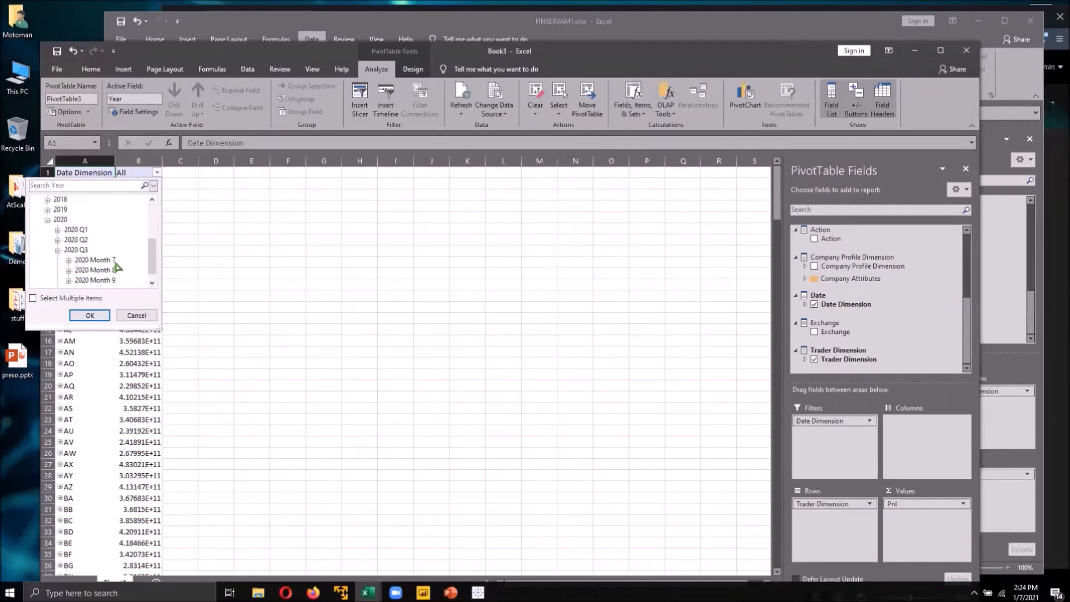
pyautogui.click(68, 271)
pyautogui.click(95, 210)
pyautogui.click(100, 317)
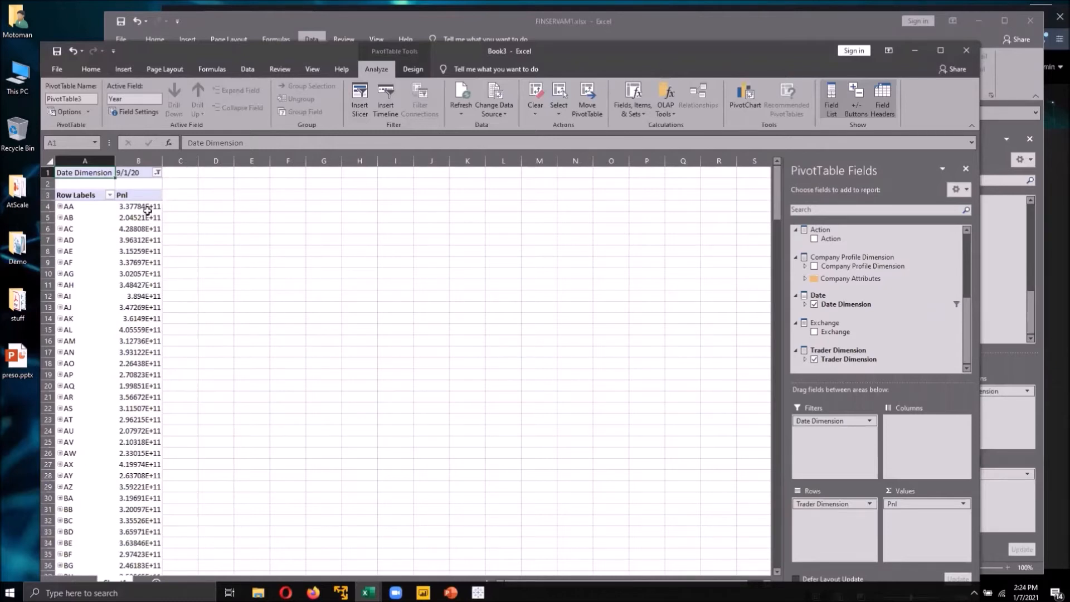
# - Apply a Top 10 filter to the trader rows
pyautogui.moveTo(148, 211)
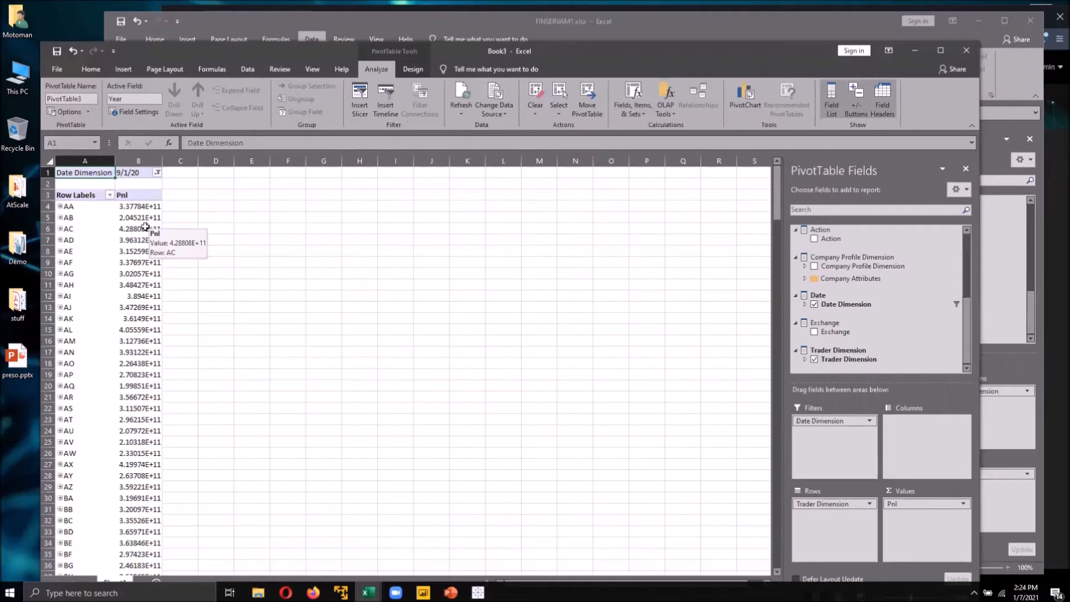
pyautogui.click(75, 208)
pyautogui.click(65, 226)
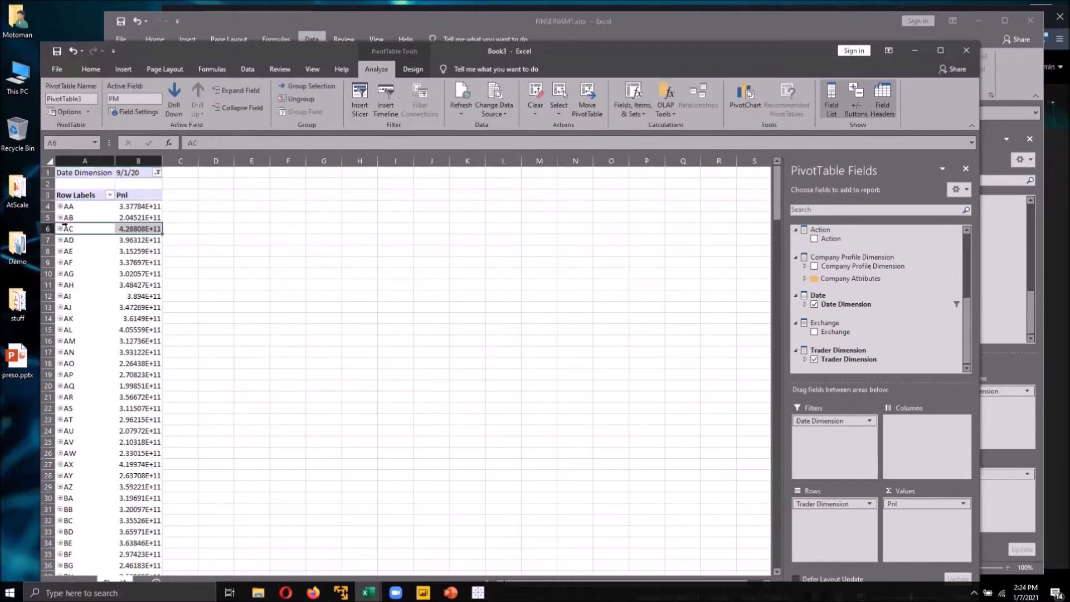
pyautogui.click(85, 244)
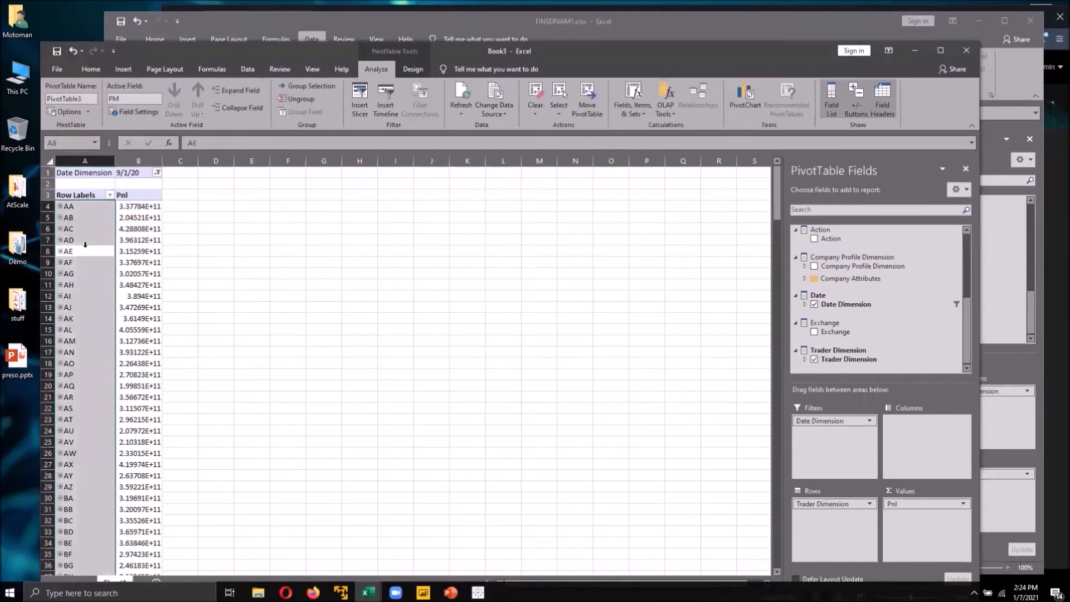
pyautogui.click(85, 240)
pyautogui.rightClick(85, 240)
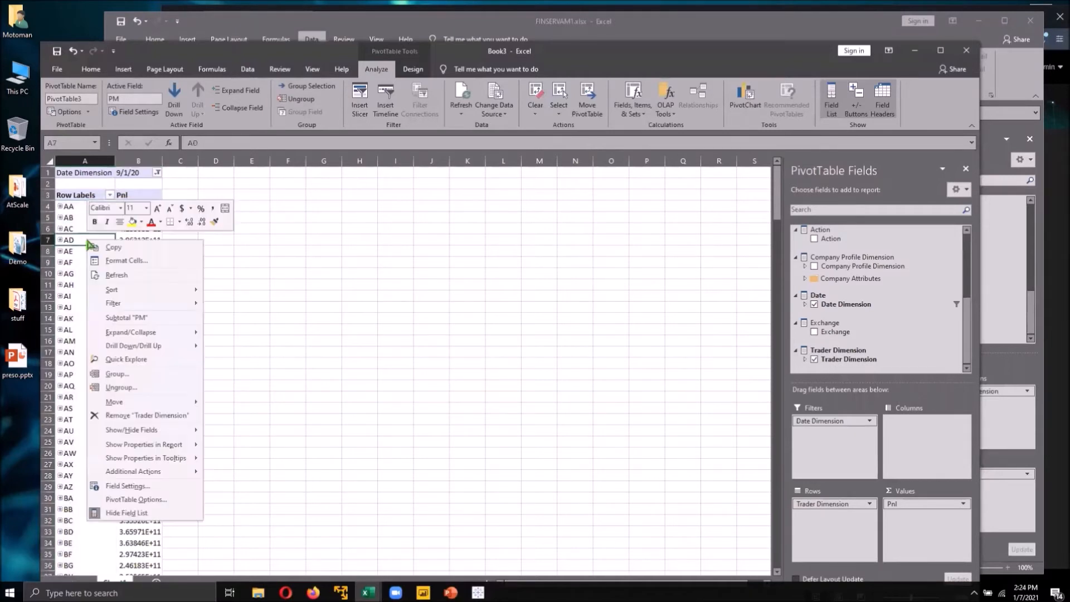
pyautogui.moveTo(184, 305)
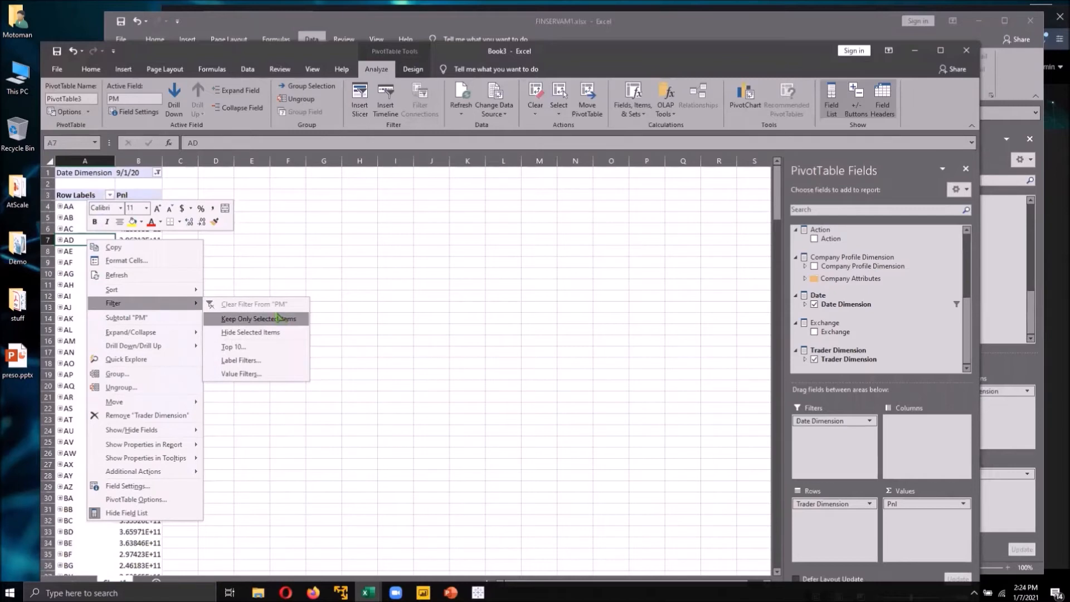
pyautogui.click(273, 349)
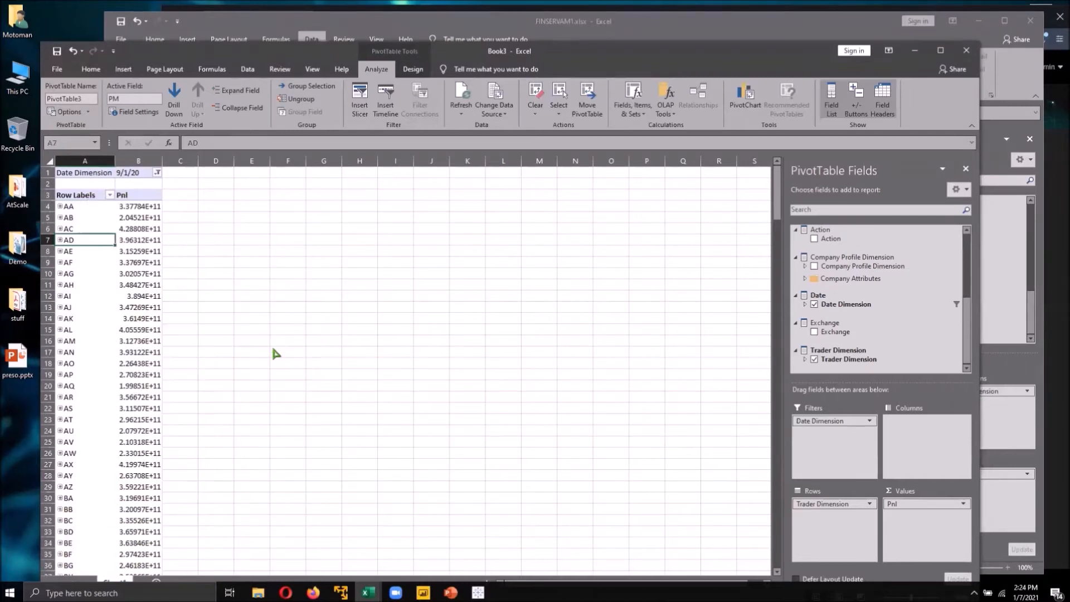
pyautogui.click(520, 346)
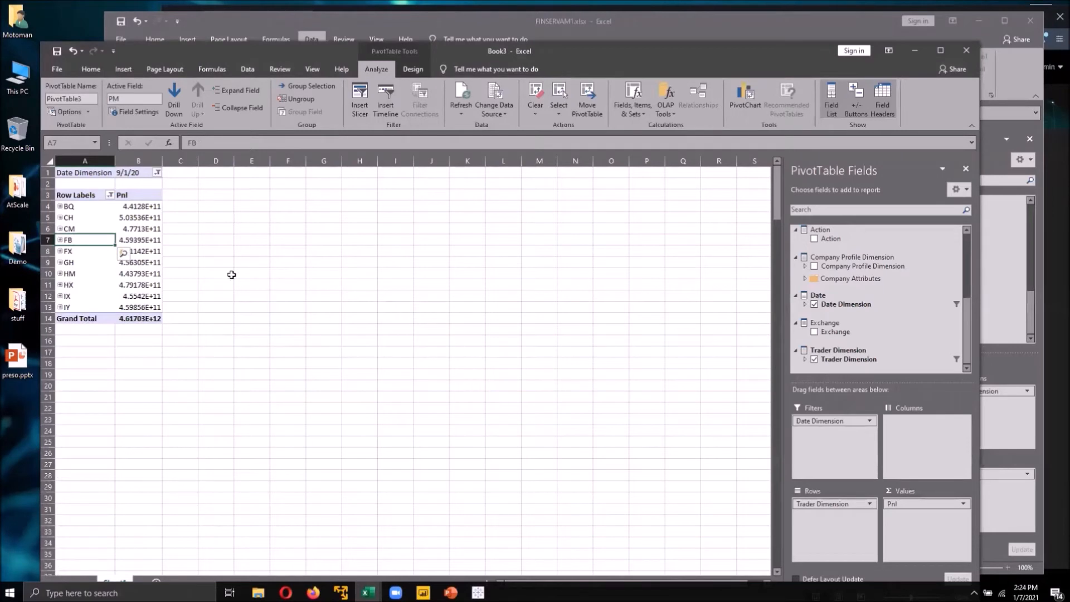
# - Sort the traders by Pnl from largest to smallest
pyautogui.rightClick(143, 205)
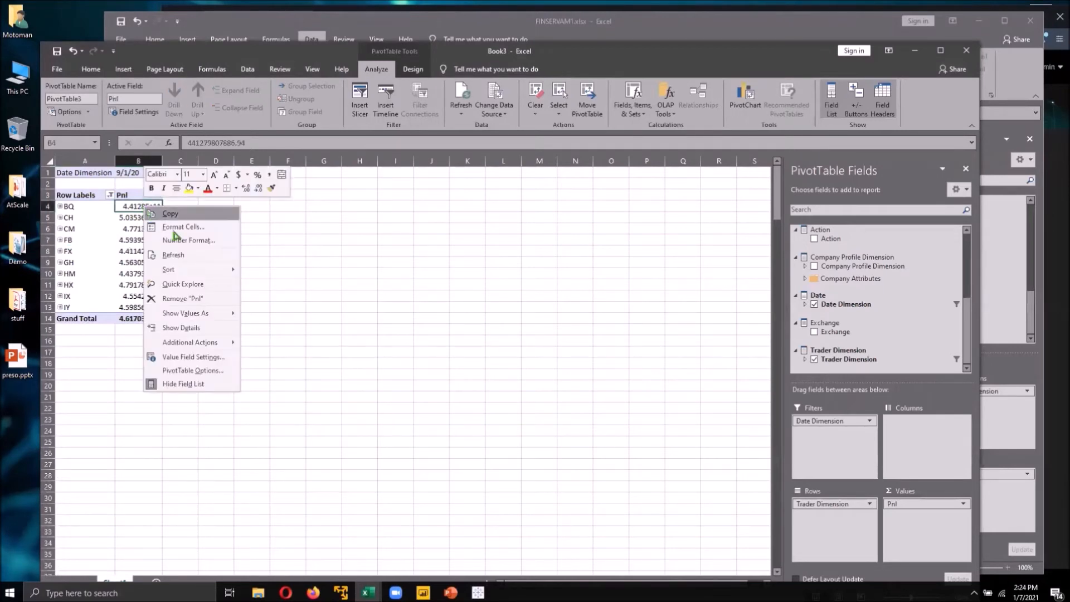
pyautogui.moveTo(200, 271)
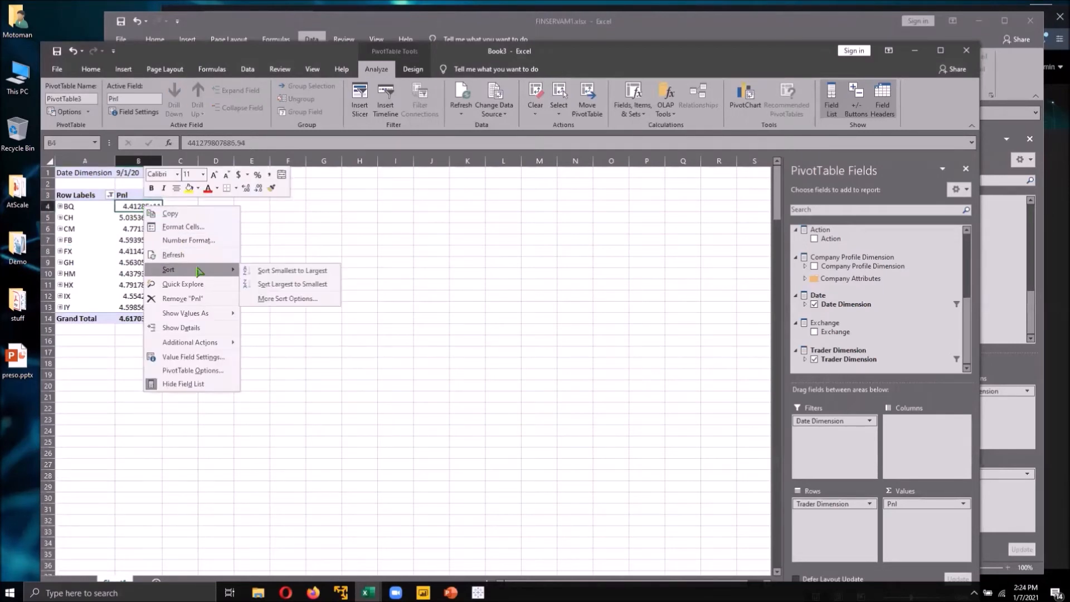
pyautogui.click(268, 283)
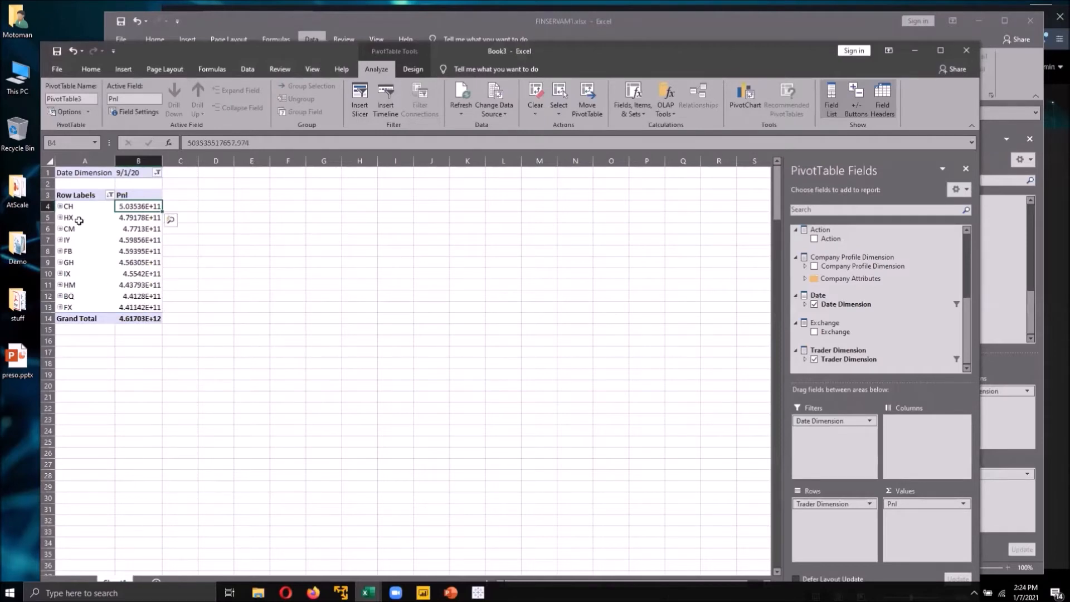
# - Expand trader CH to show its members and widen the Pnl column
pyautogui.click(65, 210)
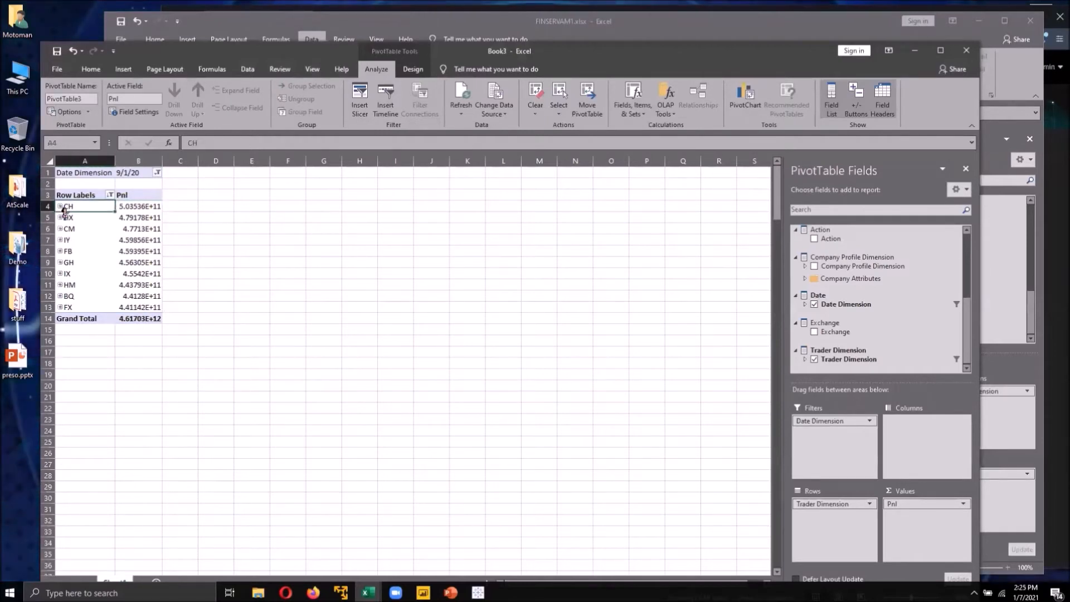
pyautogui.click(61, 208)
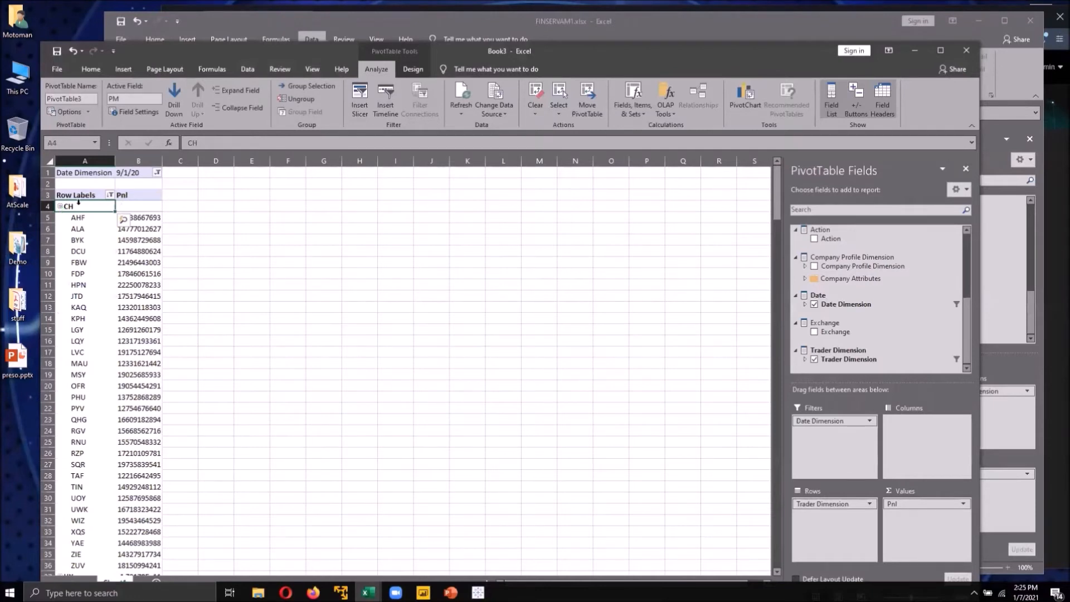
pyautogui.moveTo(162, 161); pyautogui.dragTo(192, 162)
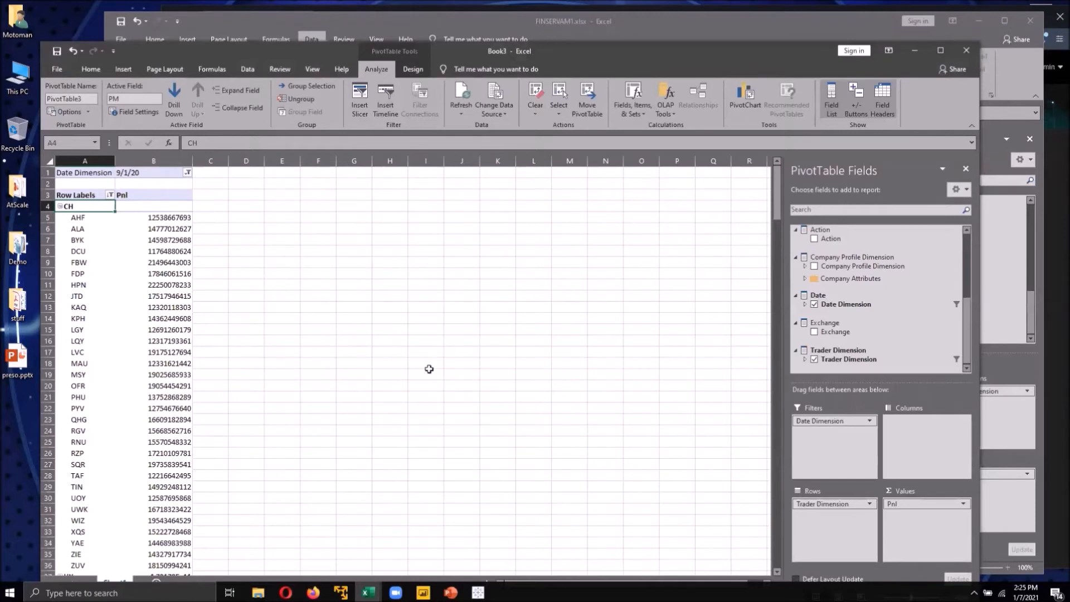
# - Remove the Pnl, Trader Dimension and Date Dimension fields to clear the PivotTable
pyautogui.click(963, 505)
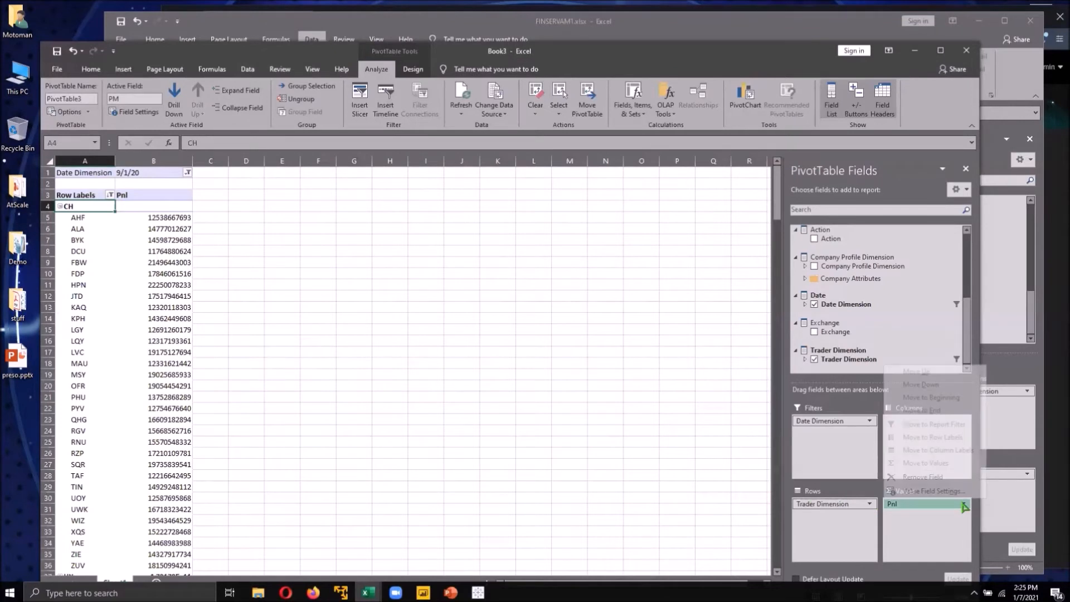
pyautogui.click(937, 479)
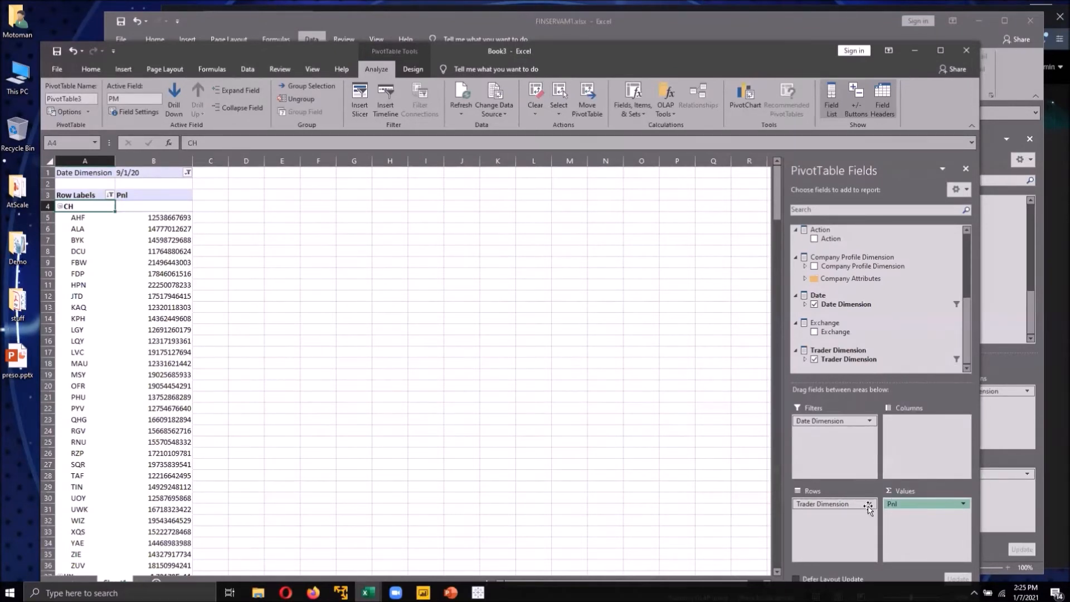
pyautogui.click(870, 505)
pyautogui.click(857, 478)
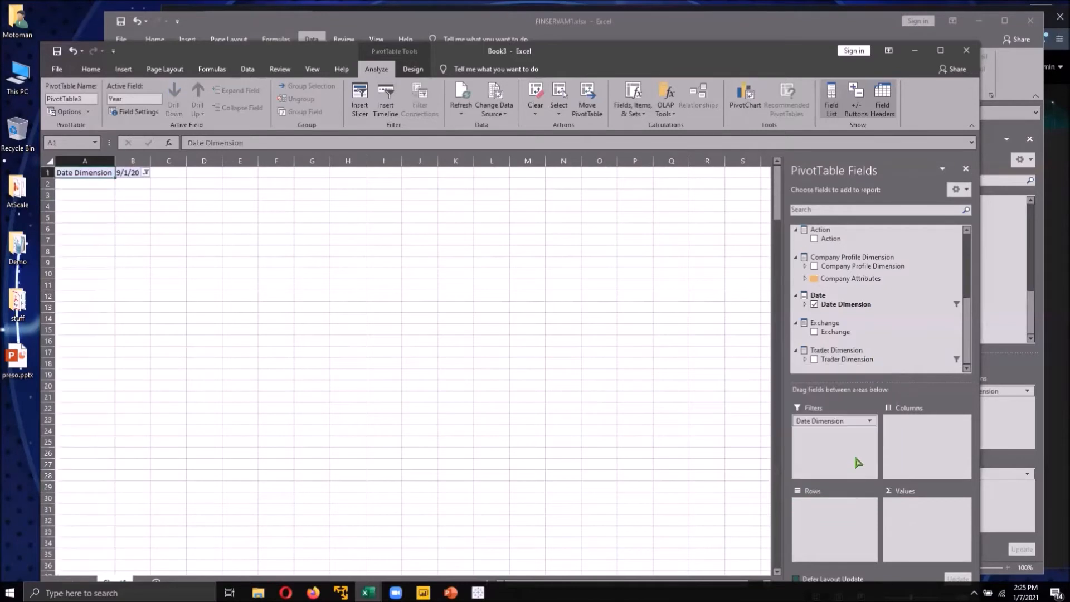
pyautogui.click(869, 421)
pyautogui.click(847, 539)
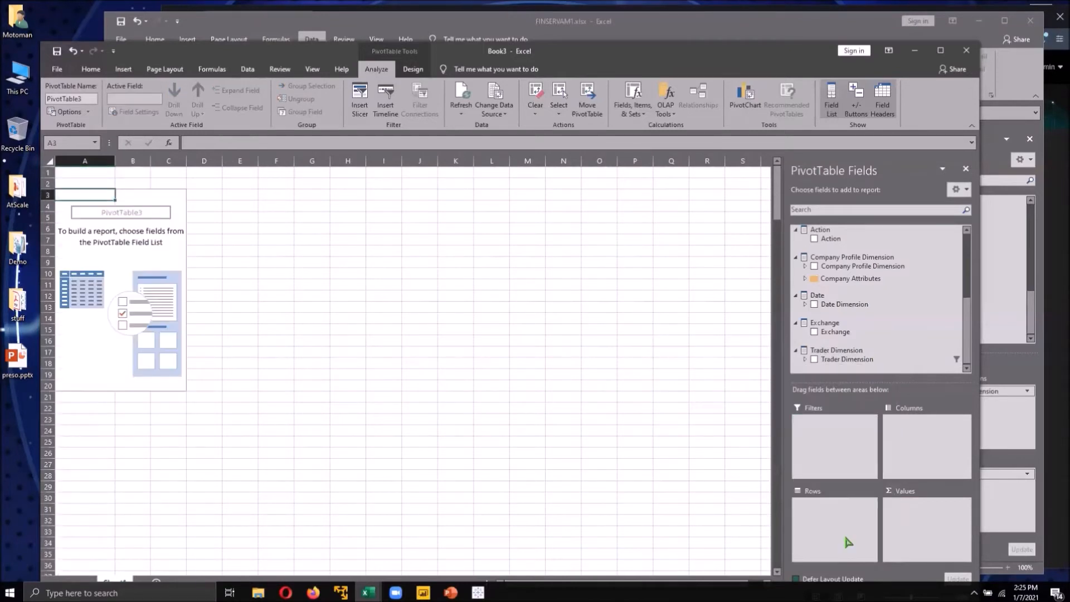
# - Add the Trade Counter measure to the values and Exchange to the rows
pyautogui.scroll(1, 918, 326)
pyautogui.scroll(3, 919, 326)
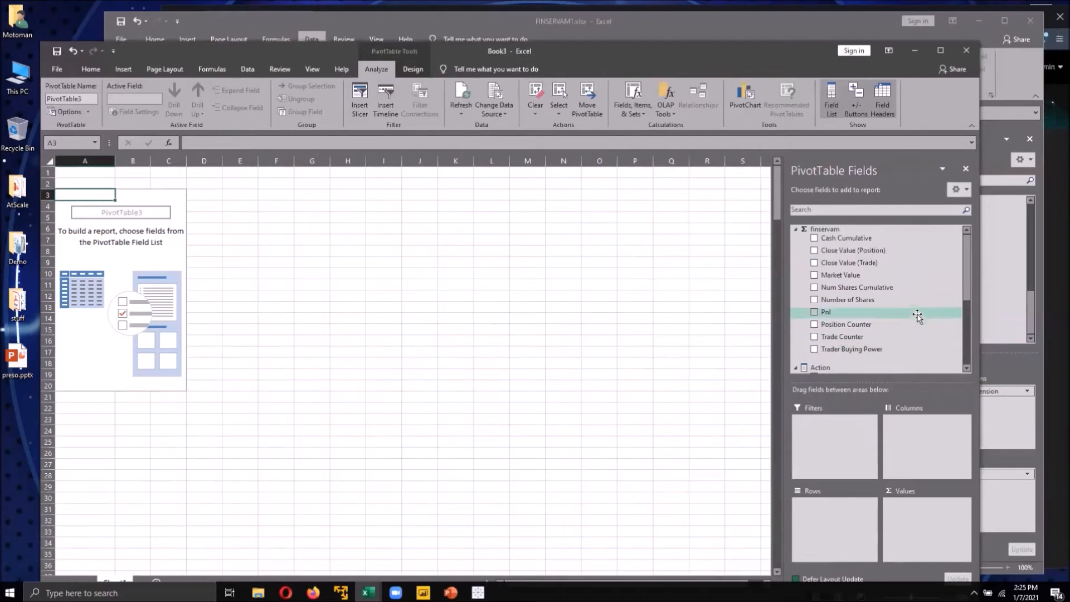
pyautogui.click(815, 337)
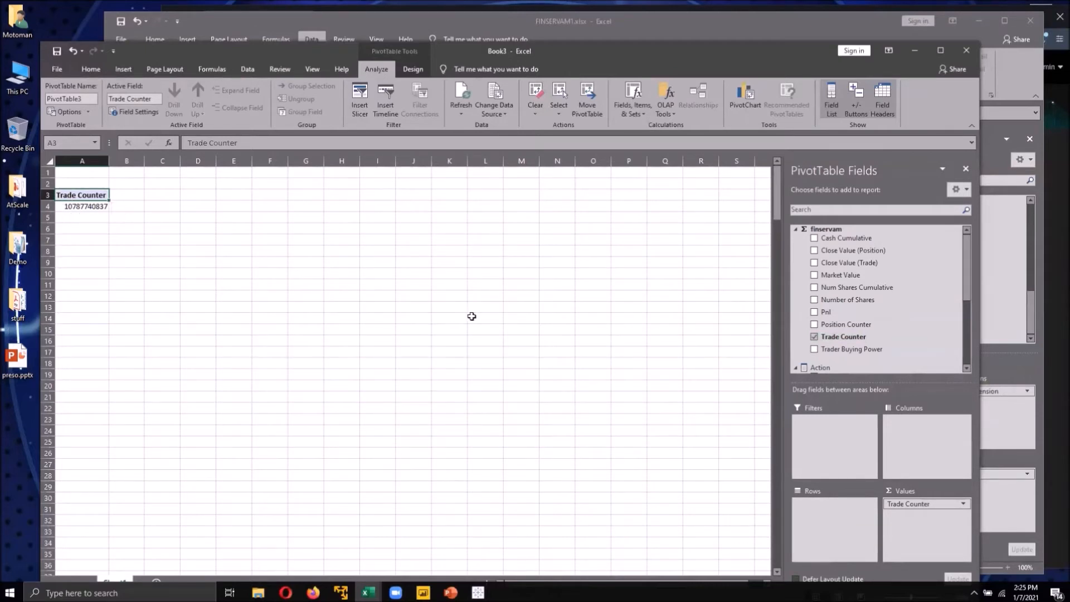
pyautogui.click(967, 357)
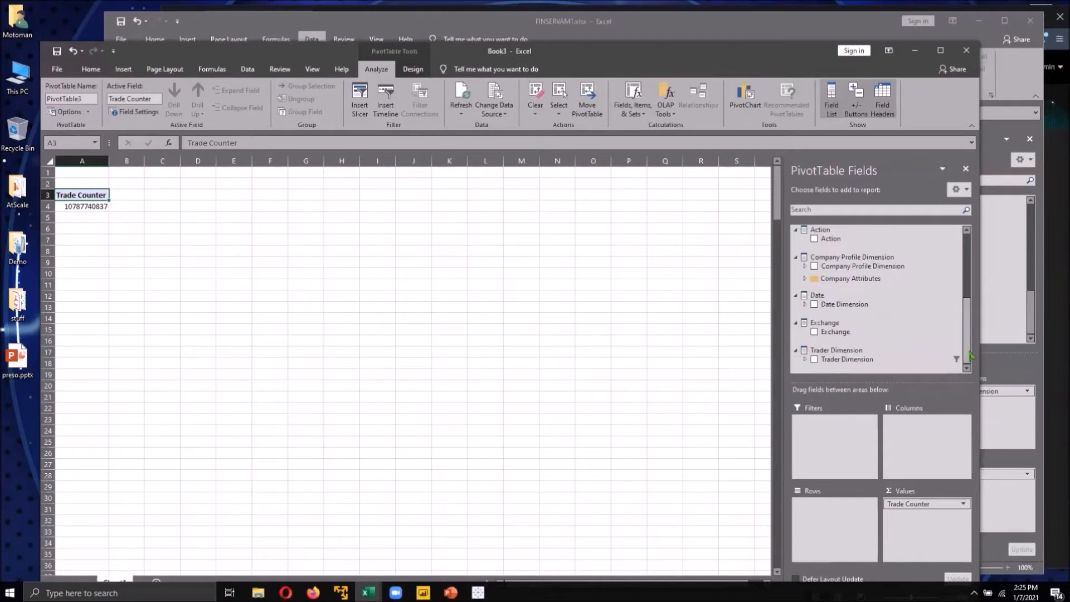
pyautogui.click(815, 332)
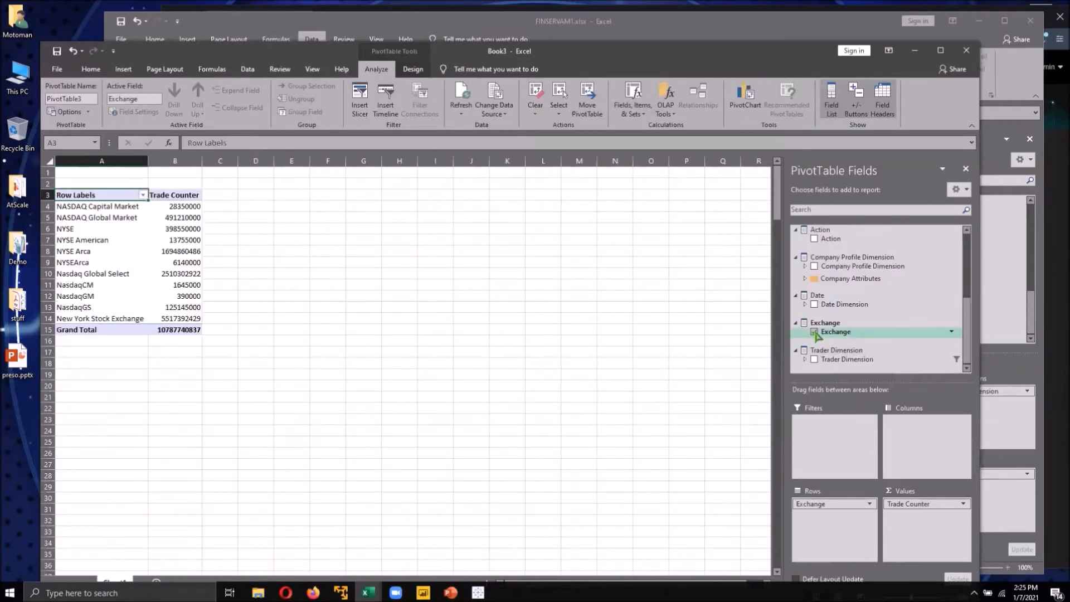
# - Put Action in the columns and Date Dimension in the filters, filtering the report to 2019
pyautogui.moveTo(828, 238); pyautogui.dragTo(940, 466)
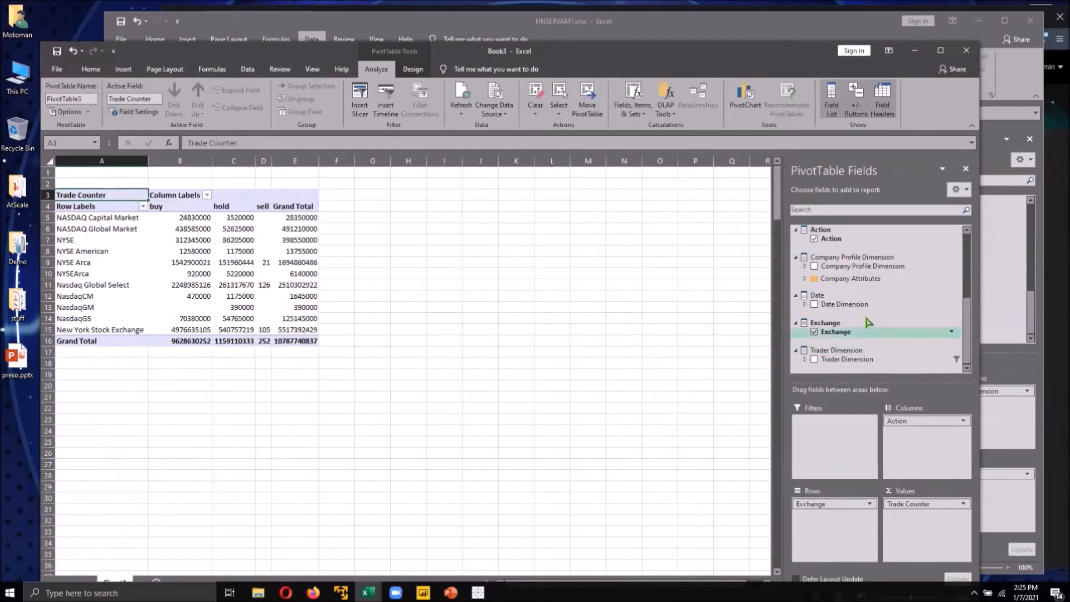
pyautogui.moveTo(849, 305); pyautogui.dragTo(847, 440)
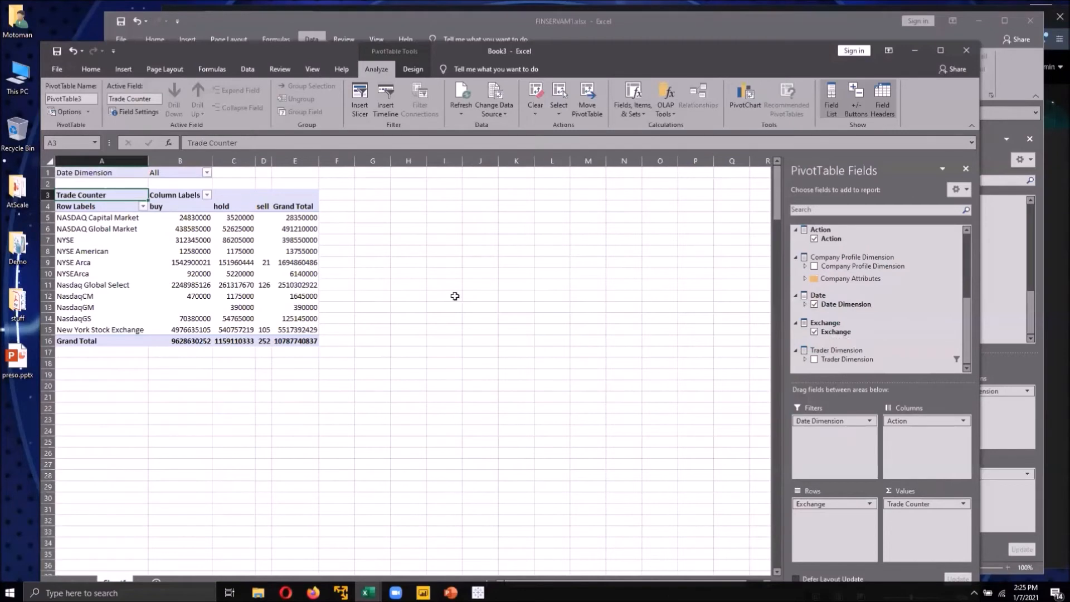
pyautogui.click(206, 174)
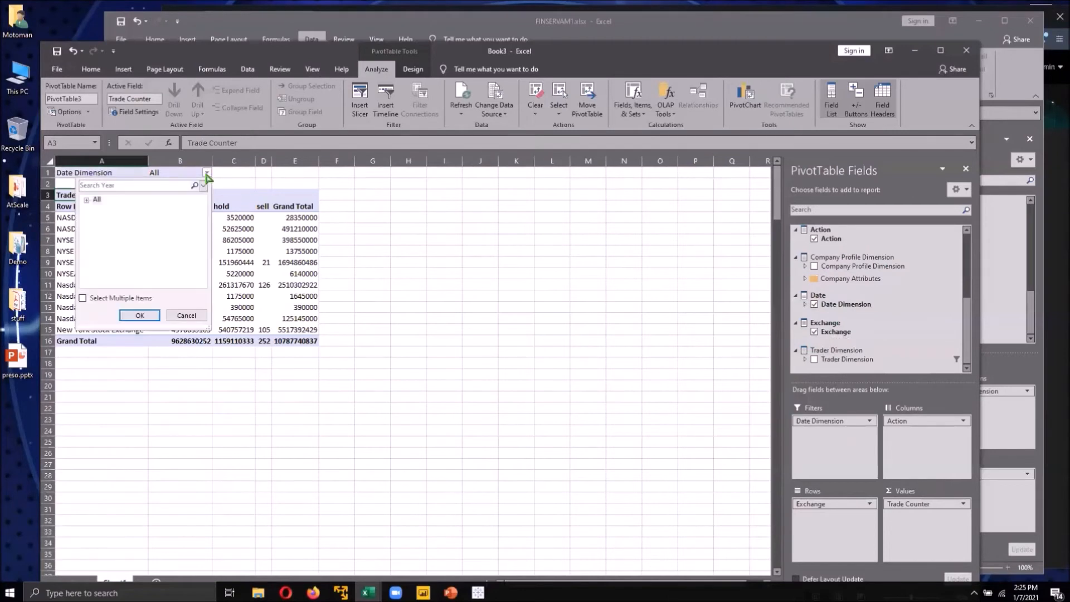
pyautogui.click(87, 200)
pyautogui.scroll(-1, 108, 262)
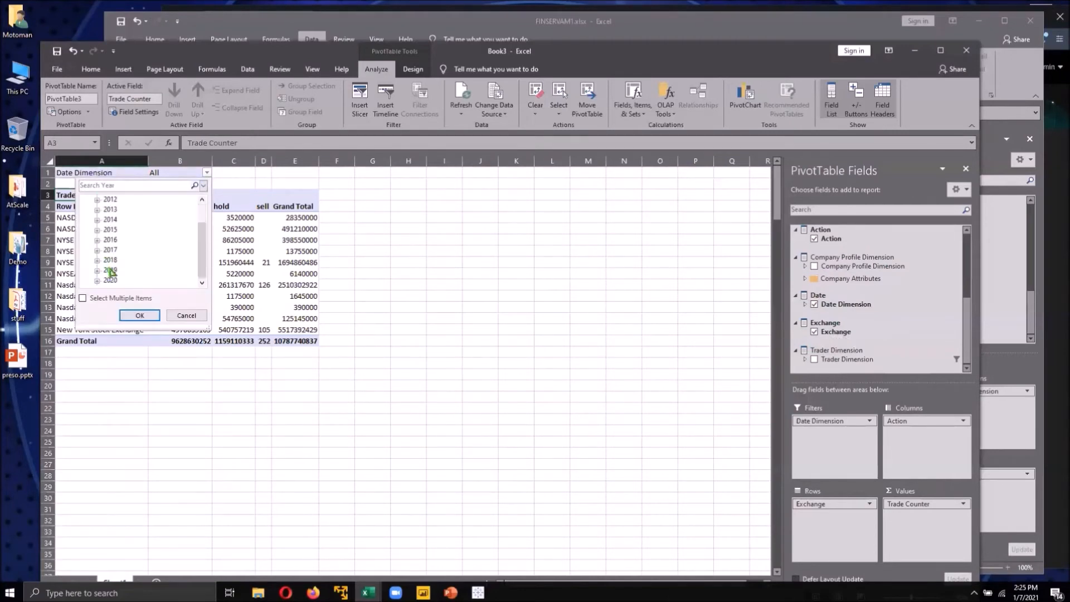
pyautogui.click(138, 315)
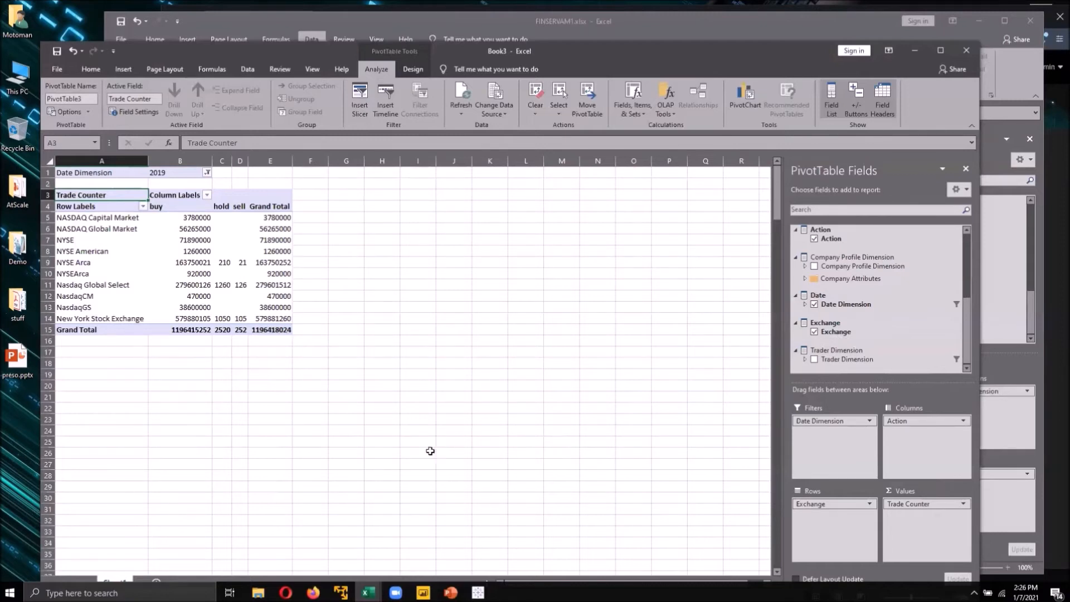
# - Switch to the AtScale Design Center in the browser and open the Queries page
pyautogui.moveTo(286, 592)
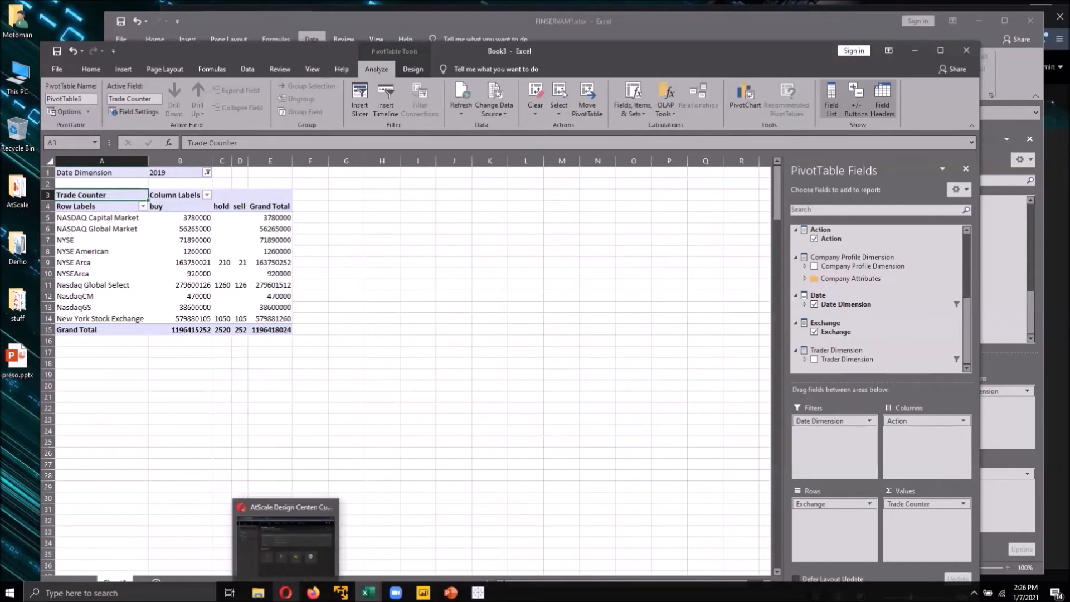
pyautogui.click(329, 558)
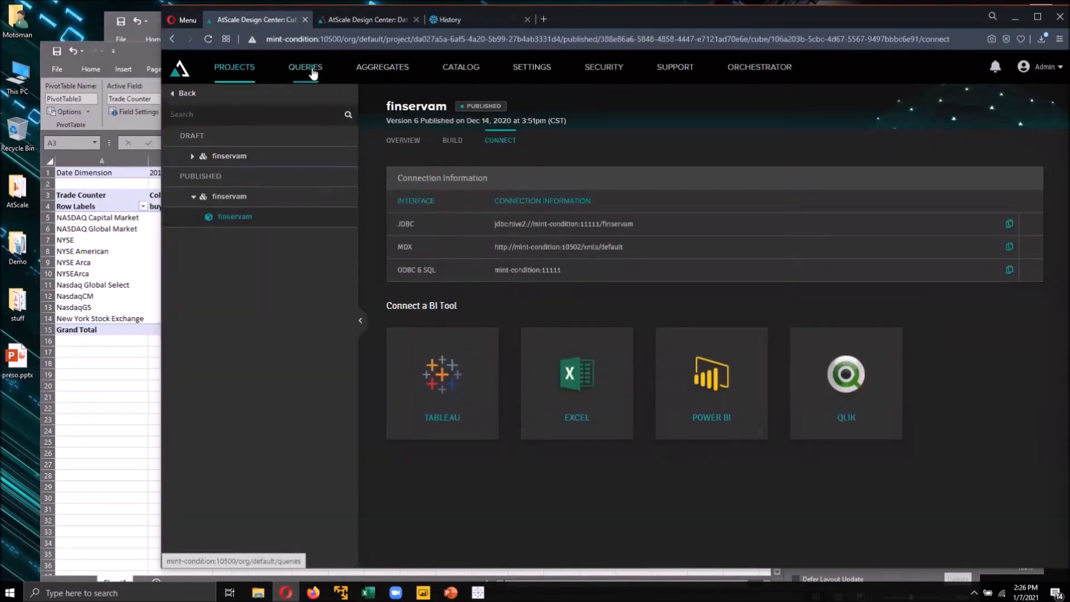
pyautogui.click(312, 69)
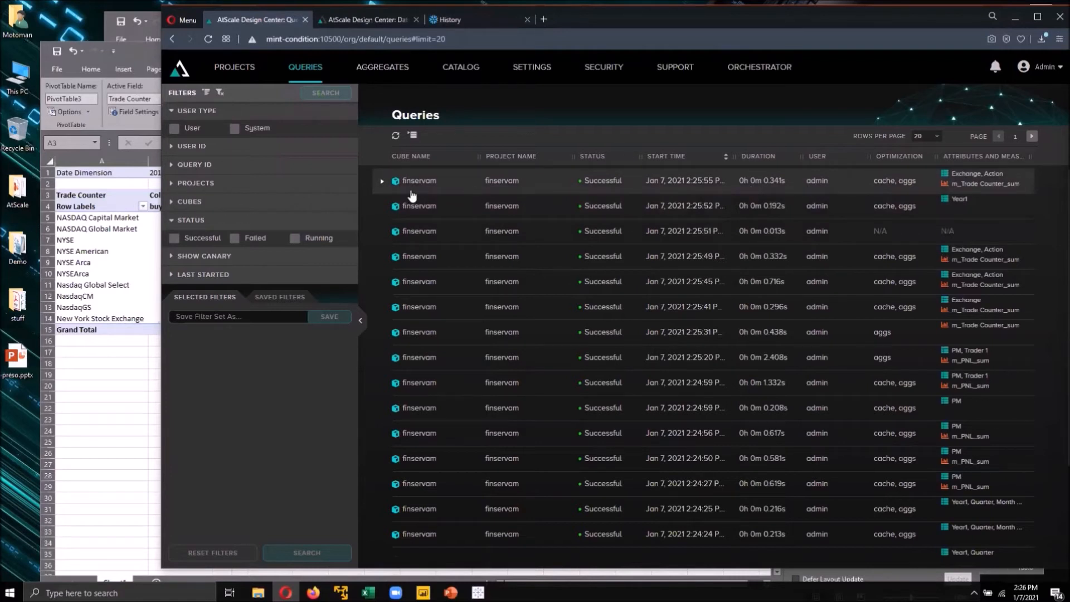
# - Expand the latest finservam query and examine its inbound MDX and the outbound SQL statements
pyautogui.click(383, 183)
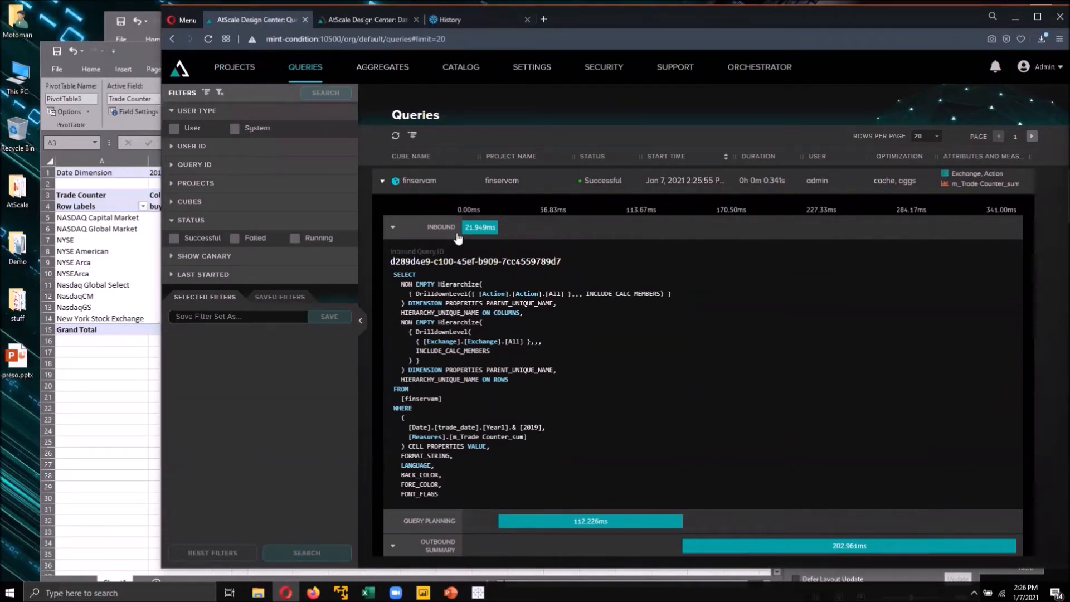
pyautogui.moveTo(419, 368); pyautogui.dragTo(479, 504)
pyautogui.click(479, 504)
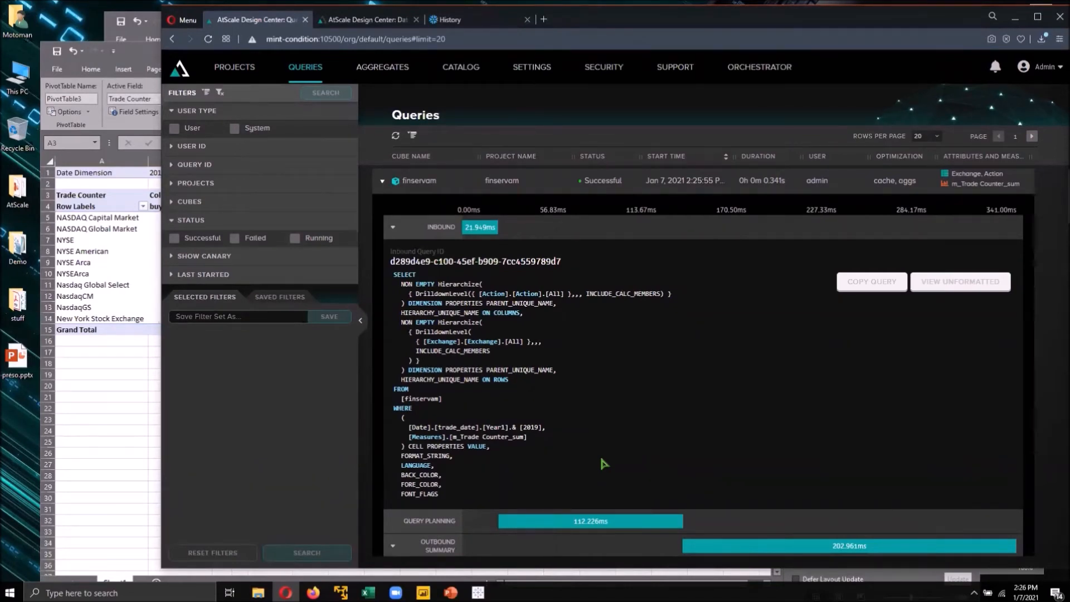
pyautogui.scroll(-4, 649, 432)
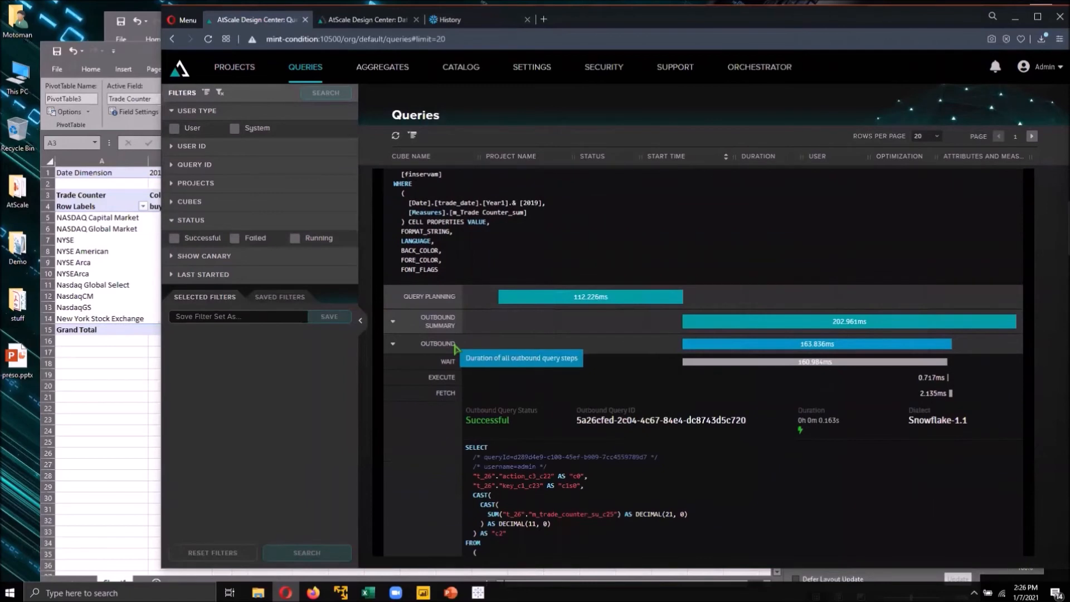
pyautogui.scroll(-3, 691, 419)
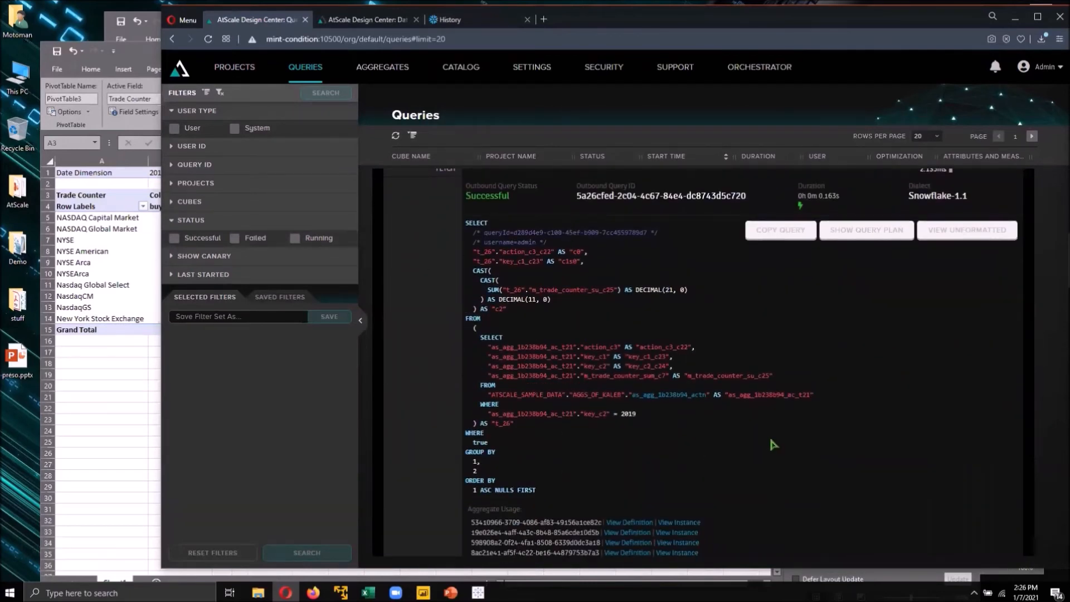
pyautogui.scroll(-8, 770, 442)
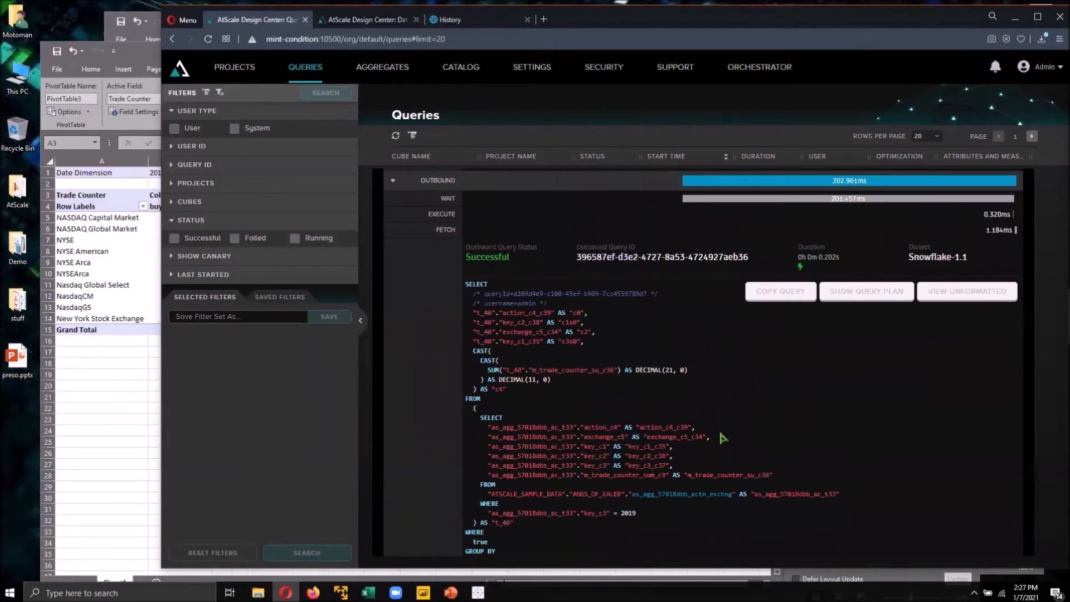
pyautogui.scroll(-9, 721, 439)
pyautogui.scroll(-9, 719, 428)
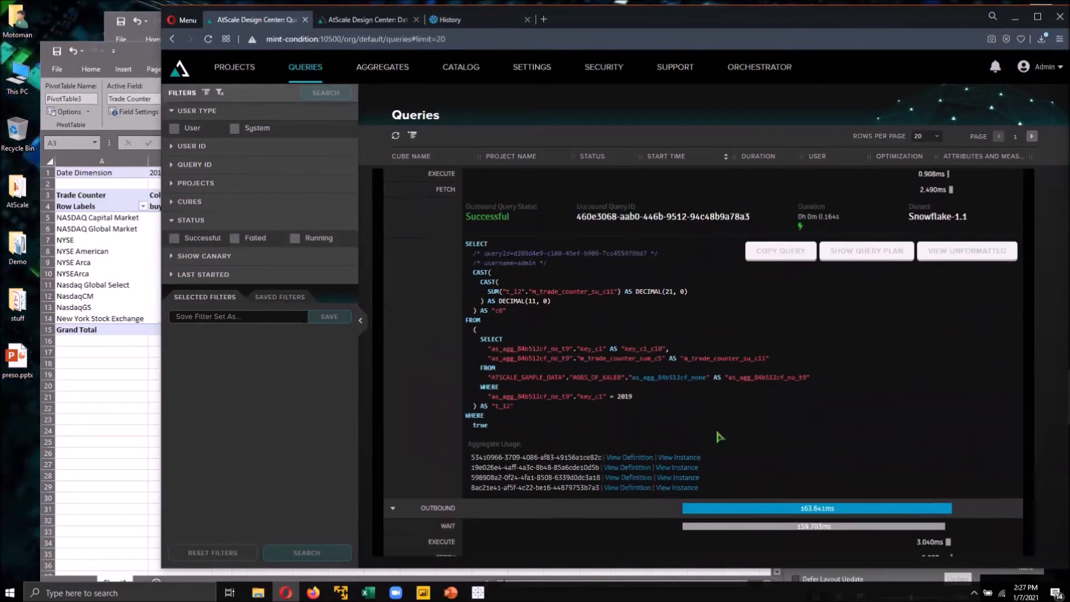
pyautogui.scroll(1, 714, 426)
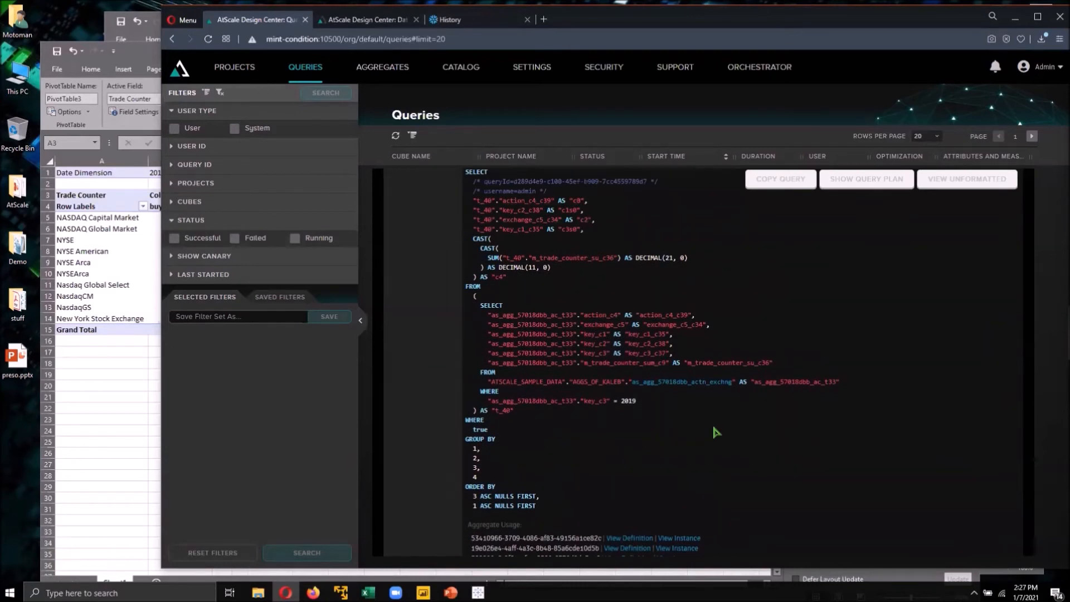
pyautogui.scroll(2, 714, 428)
pyautogui.moveTo(875, 404)
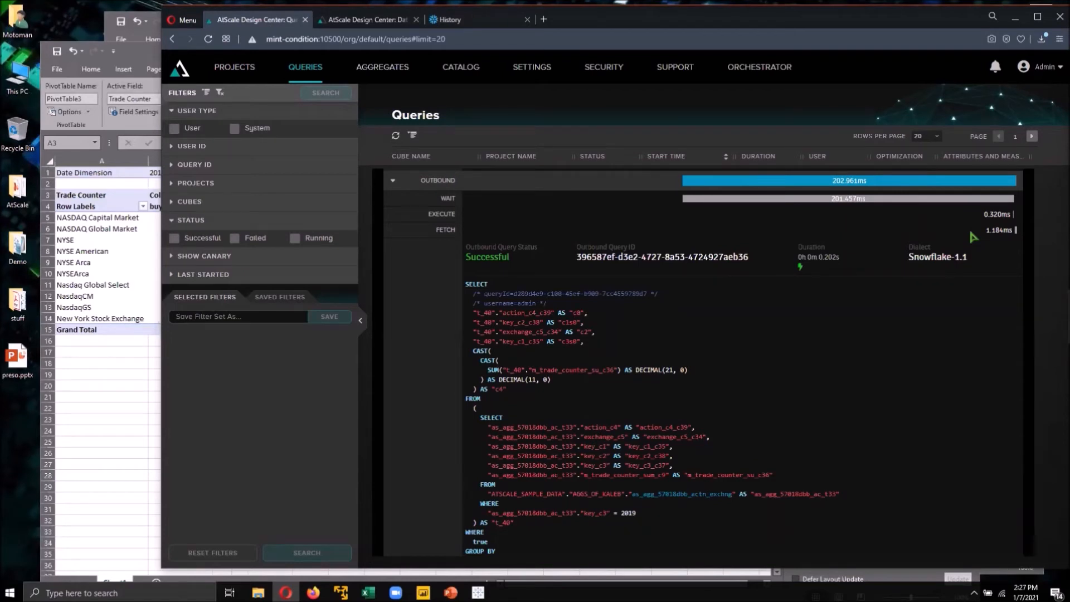
pyautogui.moveTo(927, 316)
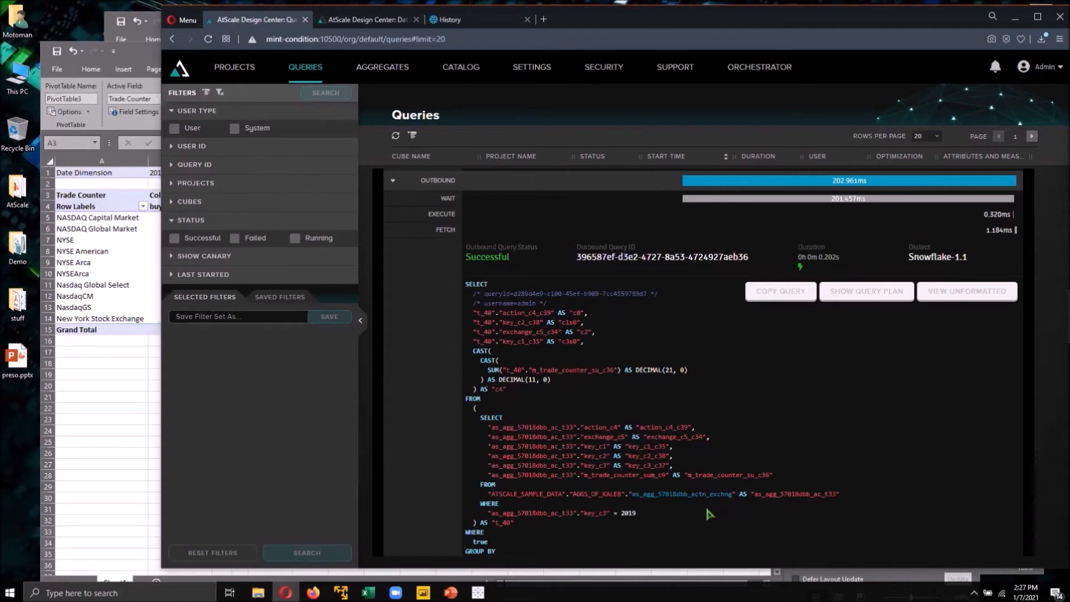
# - Open the aggregate table used by the outbound query and expand its definition details
pyautogui.scroll(-1, 613, 335)
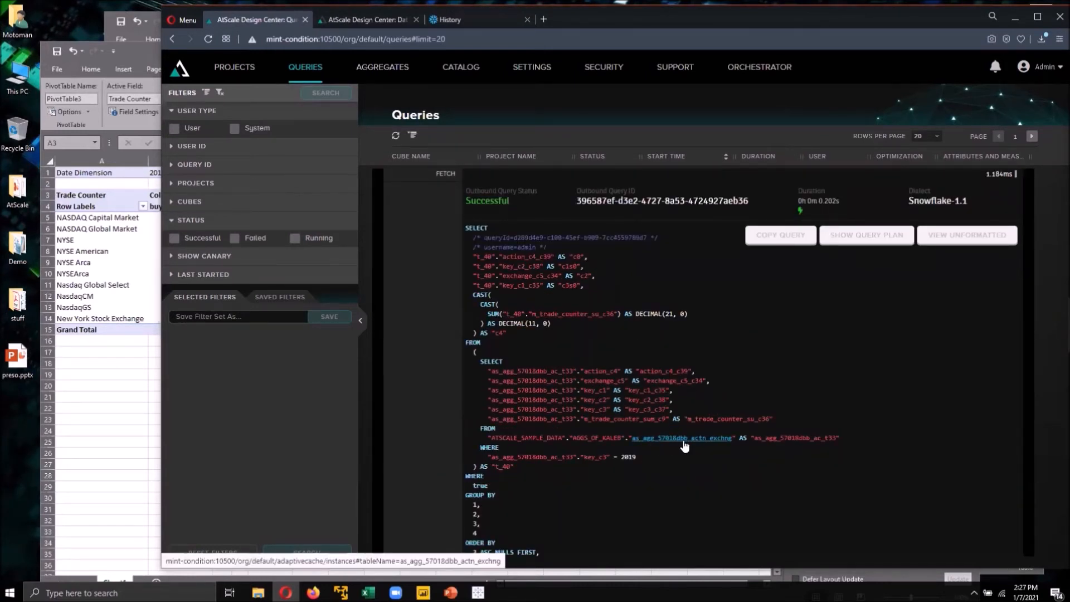
pyautogui.scroll(-3, 715, 441)
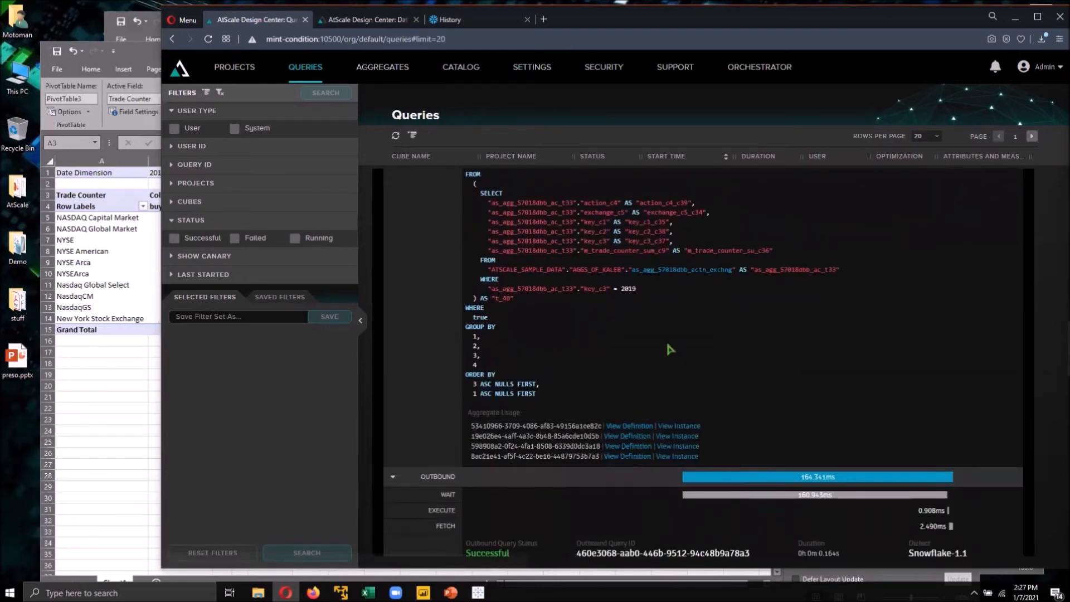
pyautogui.click(690, 272)
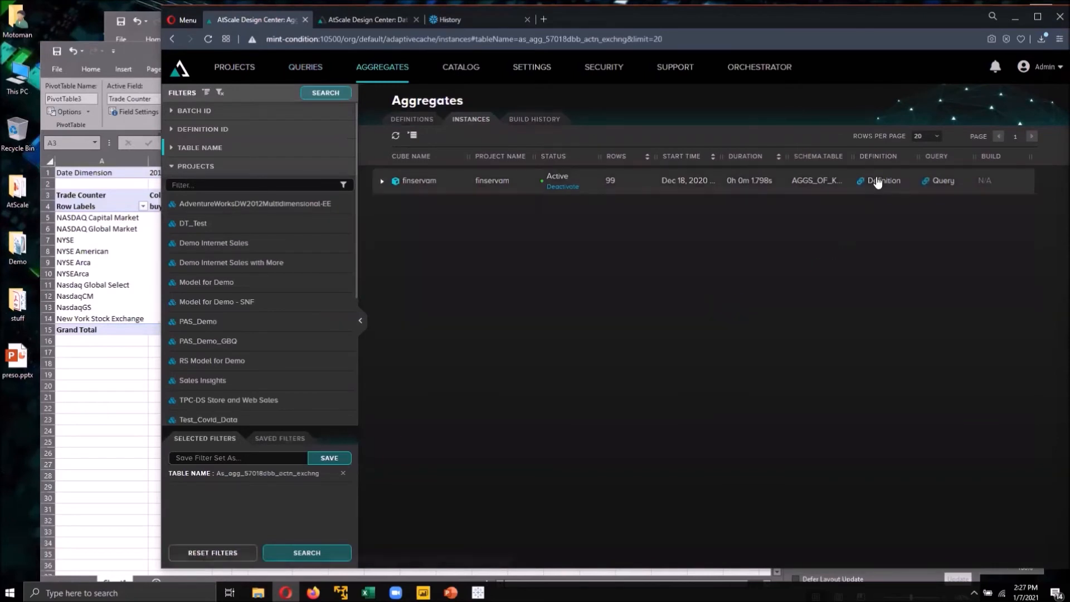
pyautogui.click(880, 180)
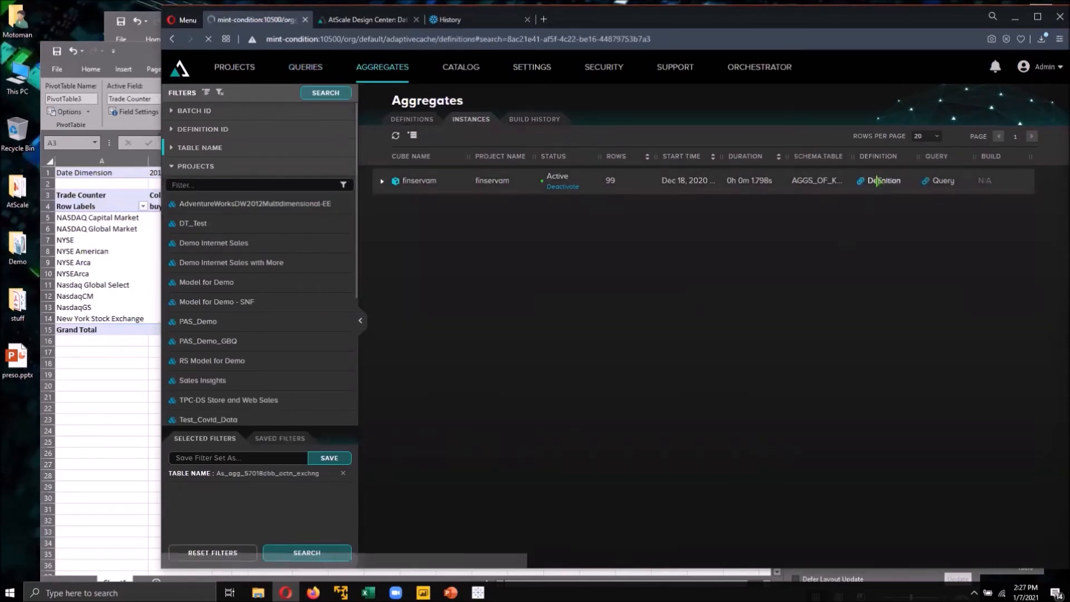
pyautogui.click(382, 181)
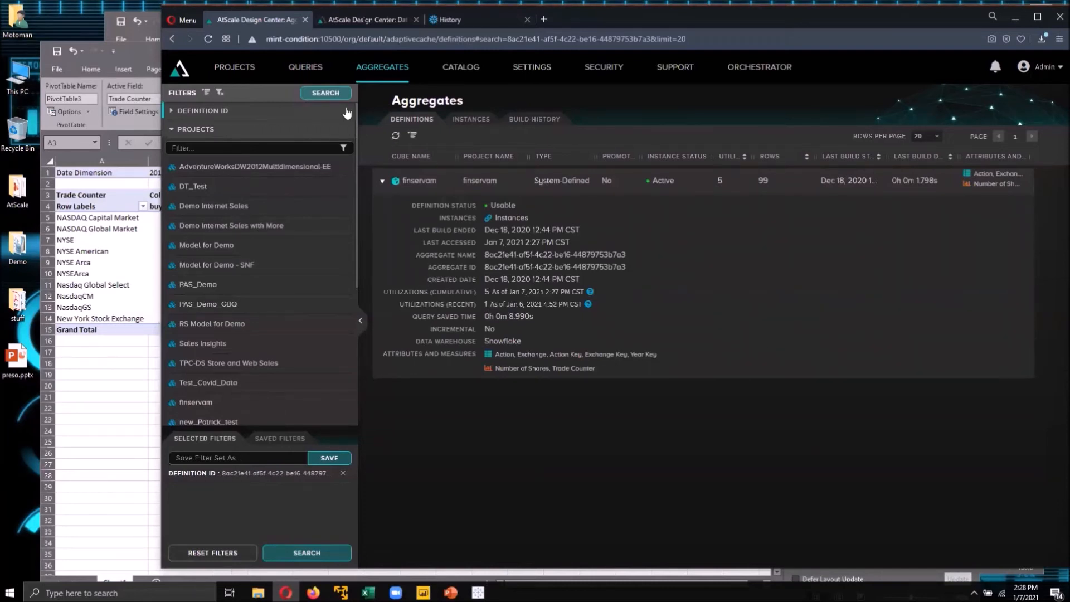
# - Return to the Queries list and briefly bring the Excel PivotTable back into view
pyautogui.click(305, 67)
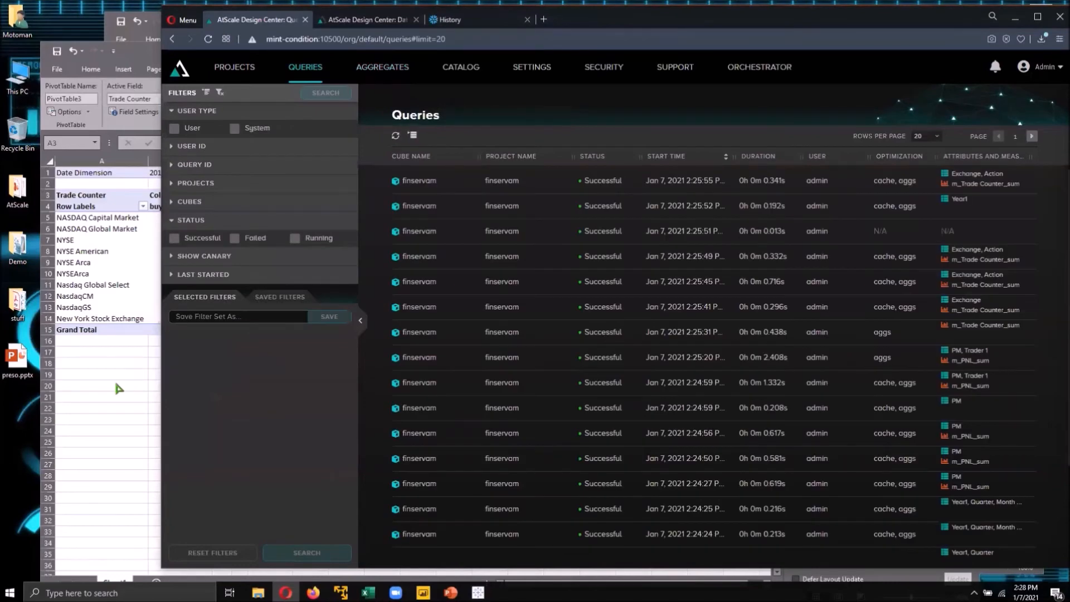
pyautogui.click(116, 384)
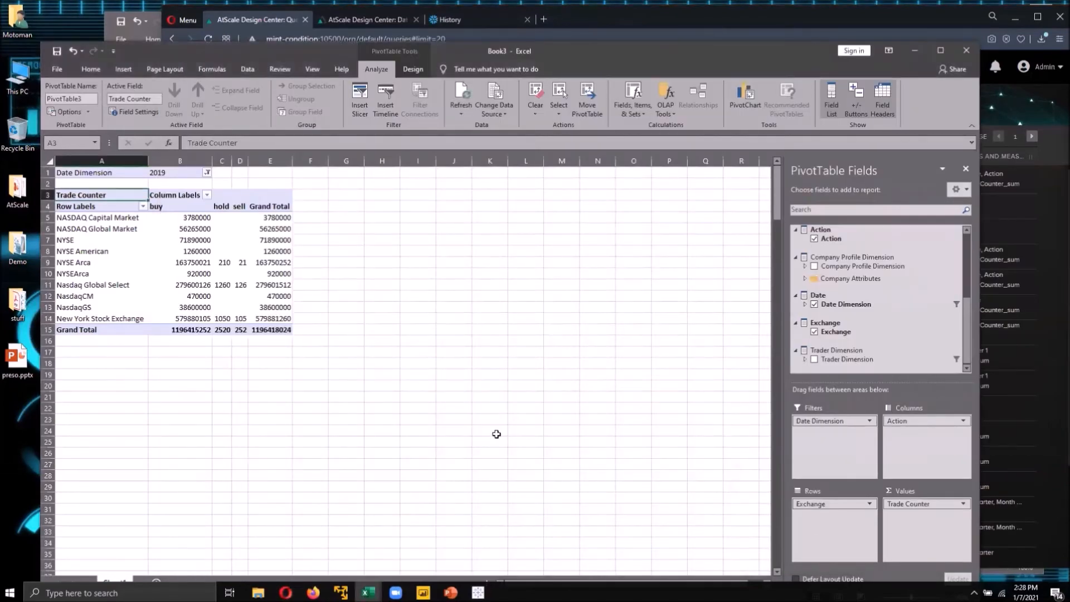
pyautogui.click(915, 51)
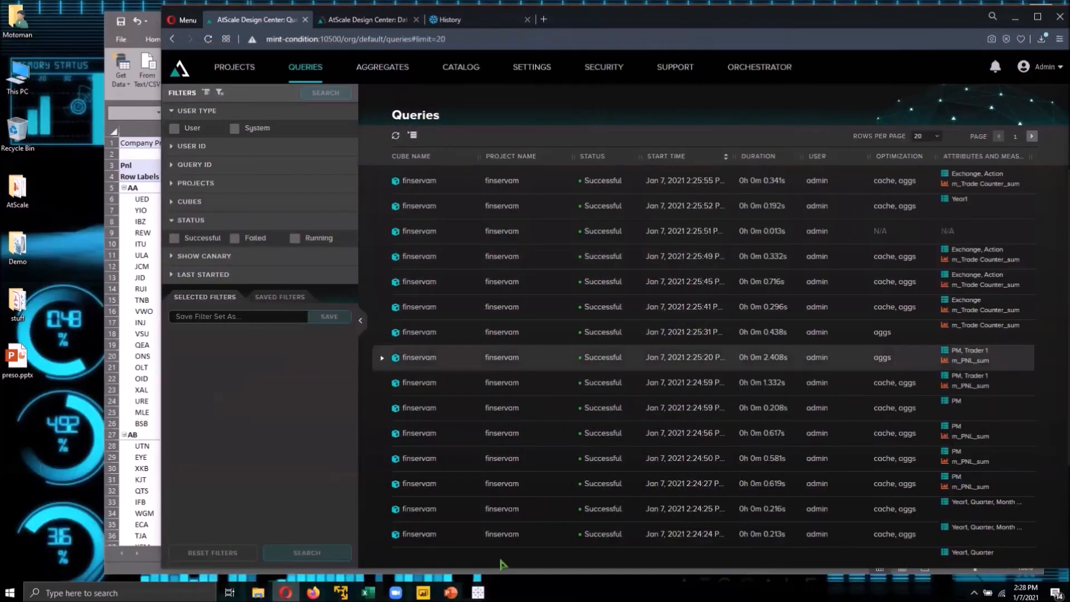
# - Switch to Power BI Desktop and expand the Date and Trader Dimension tables in the fields list
pyautogui.click(423, 593)
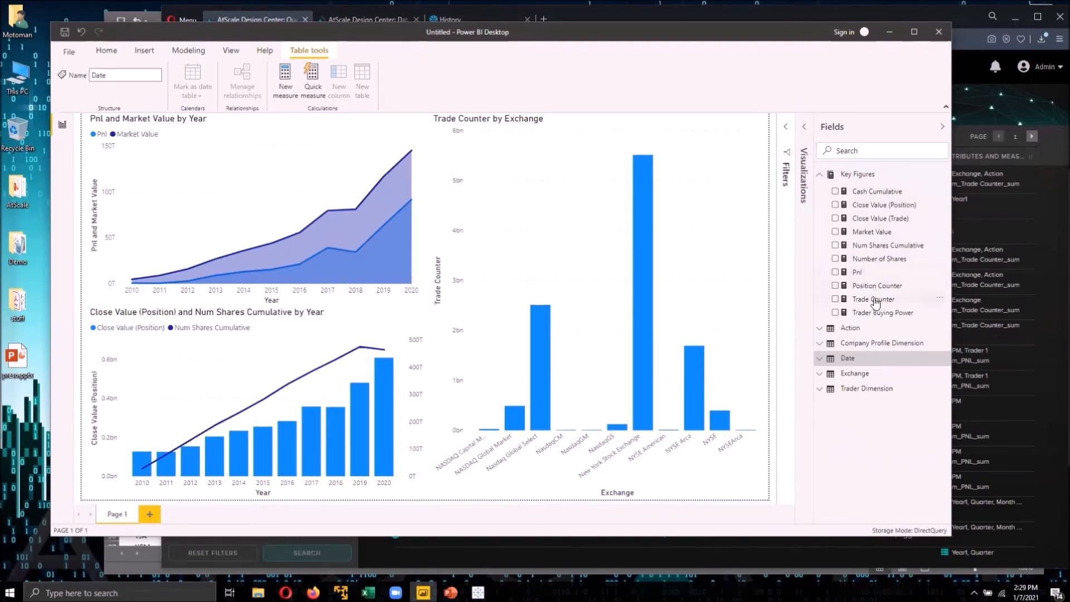
pyautogui.click(819, 359)
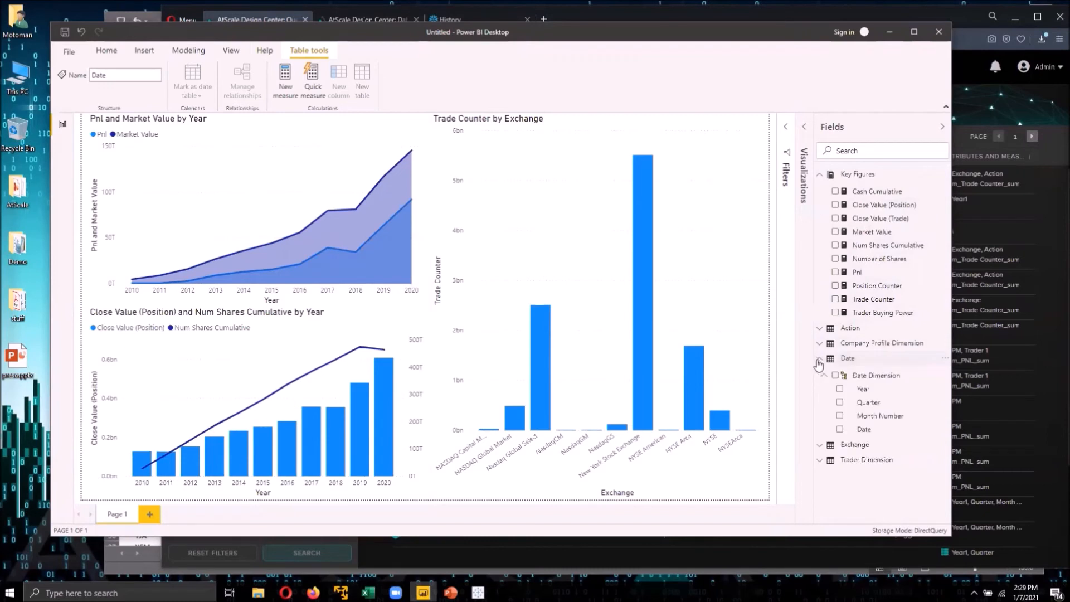
pyautogui.click(820, 460)
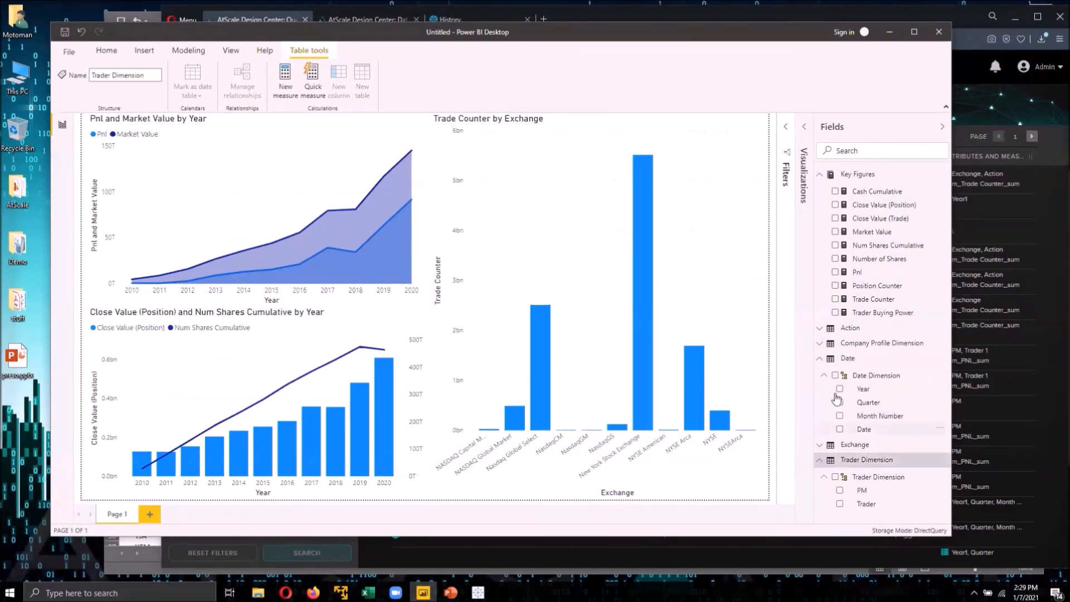
pyautogui.click(889, 31)
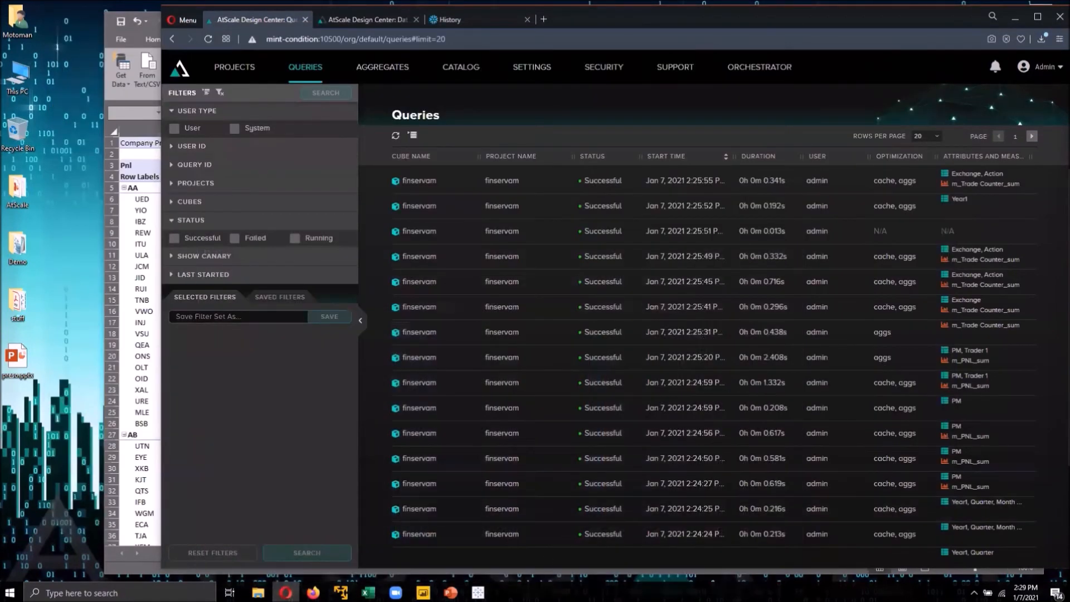
# - Switch to Tableau and change the Sector filter from Healthcare to Financial Services
pyautogui.click(478, 592)
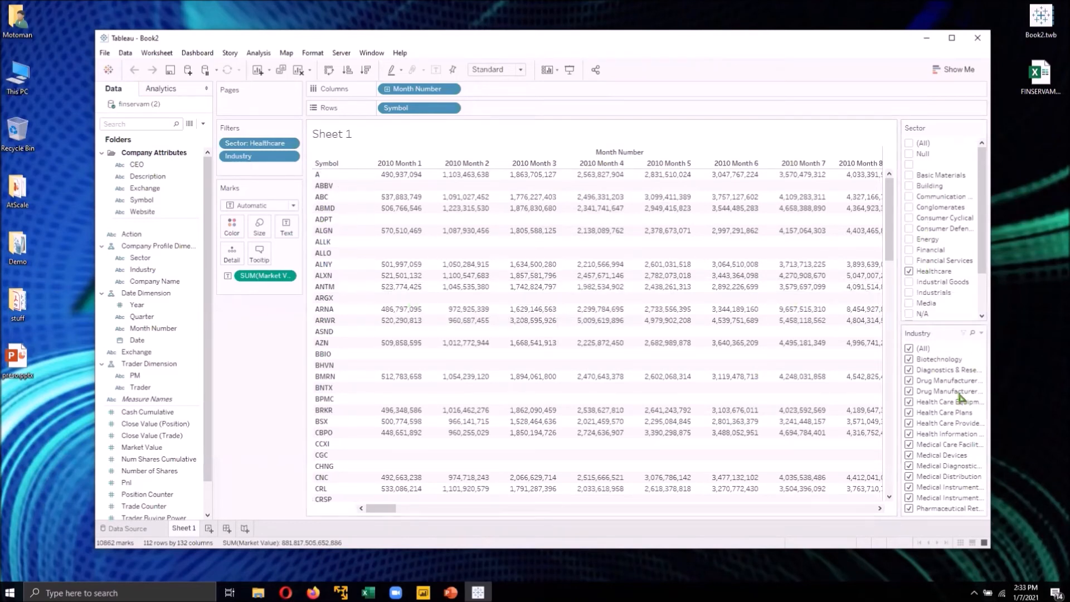
pyautogui.moveTo(389, 511)
pyautogui.mouseDown()
pyautogui.moveTo(768, 505)
pyautogui.moveTo(388, 520)
pyautogui.mouseUp()
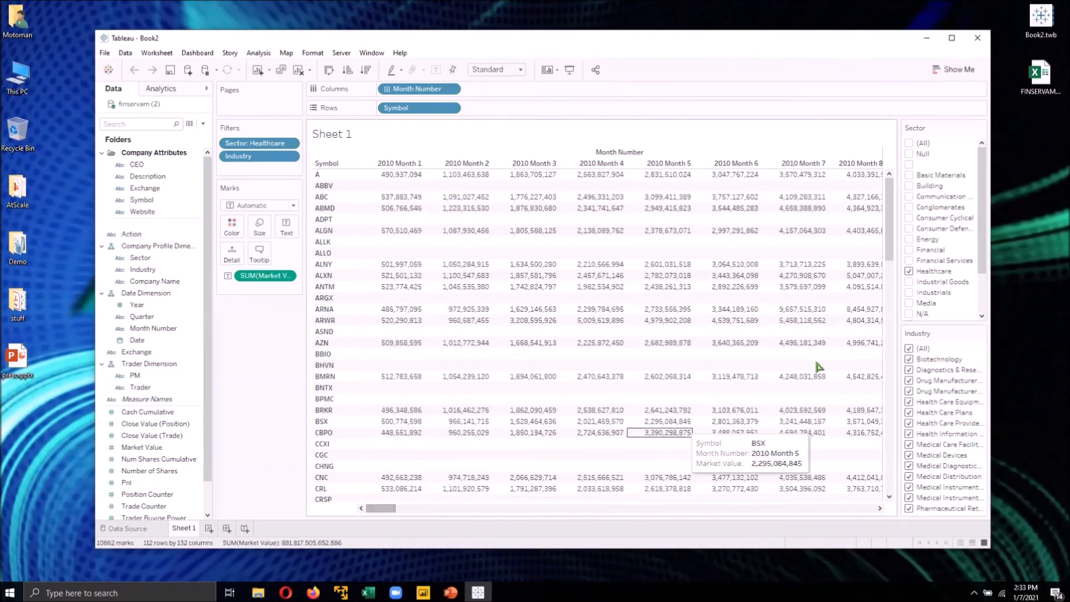
pyautogui.click(910, 272)
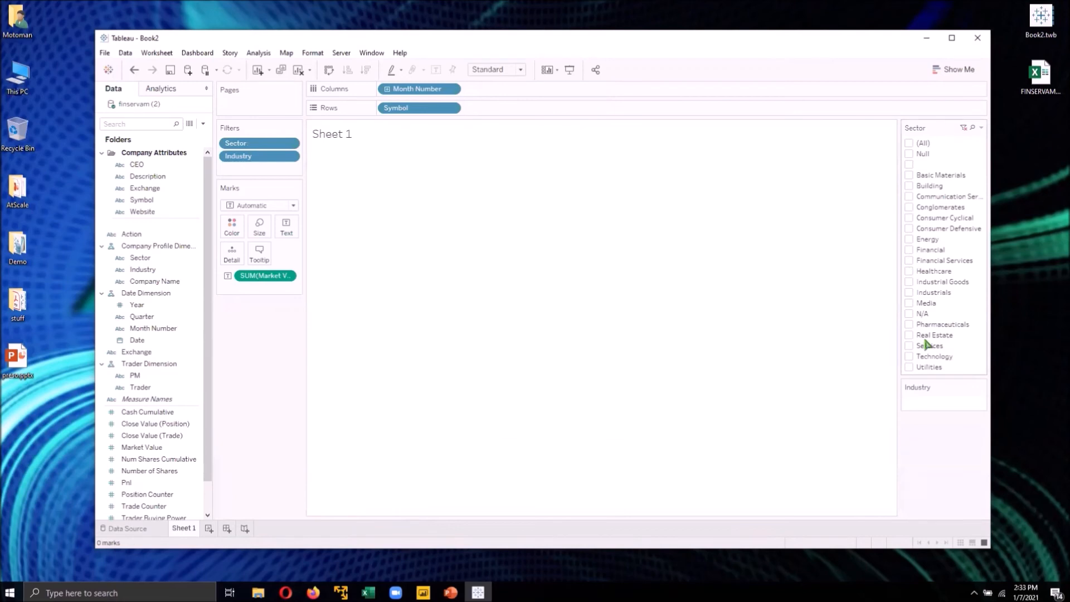
pyautogui.click(909, 260)
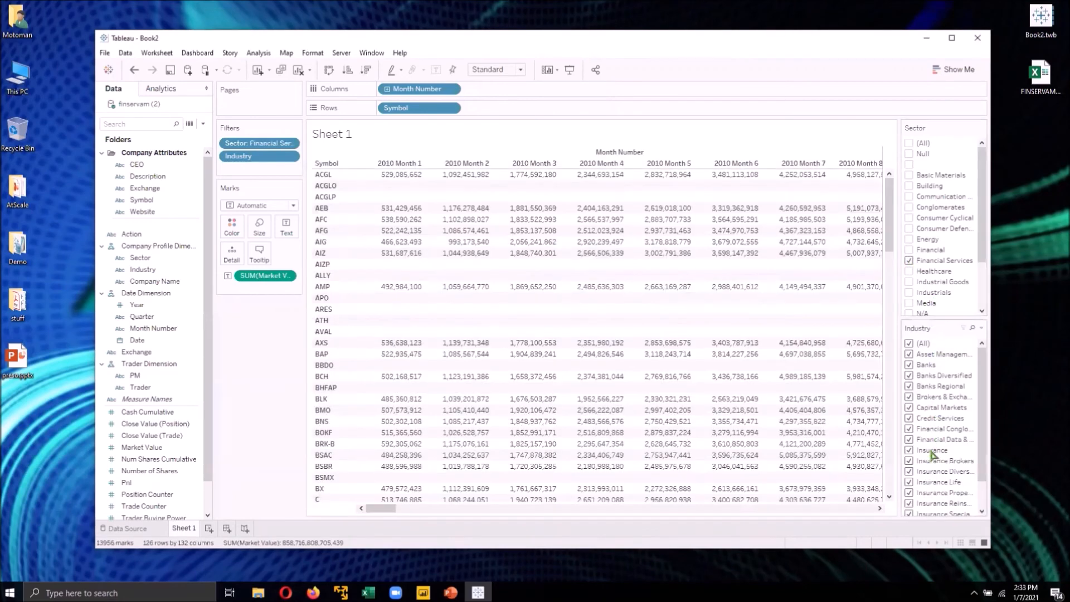
# - Limit the Industry filter to Insurance, Insurance Brokers and Insurance Diversified
pyautogui.click(909, 344)
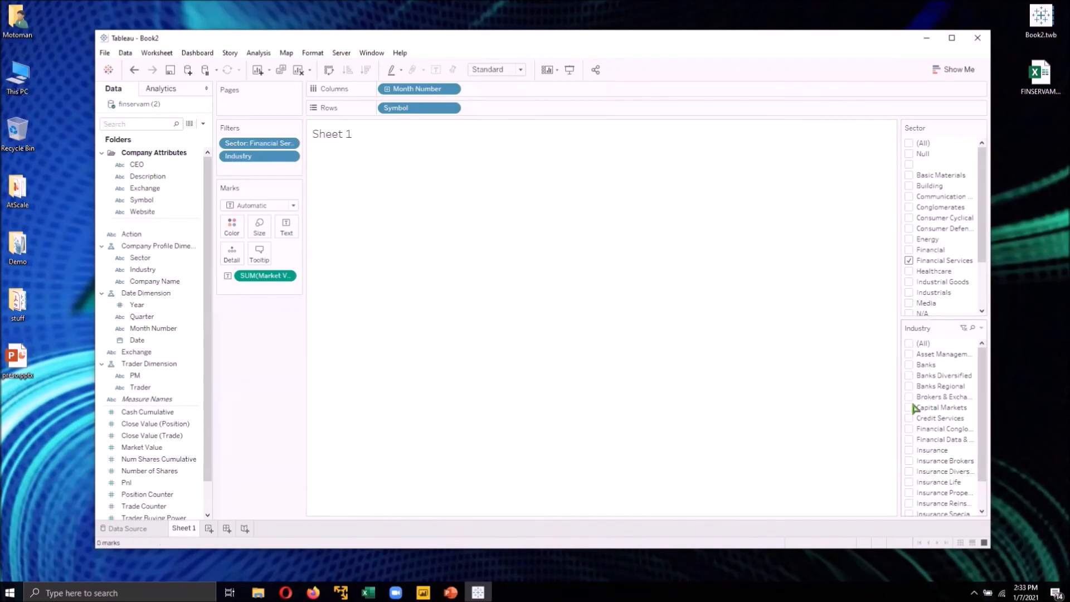
pyautogui.click(909, 451)
pyautogui.click(909, 461)
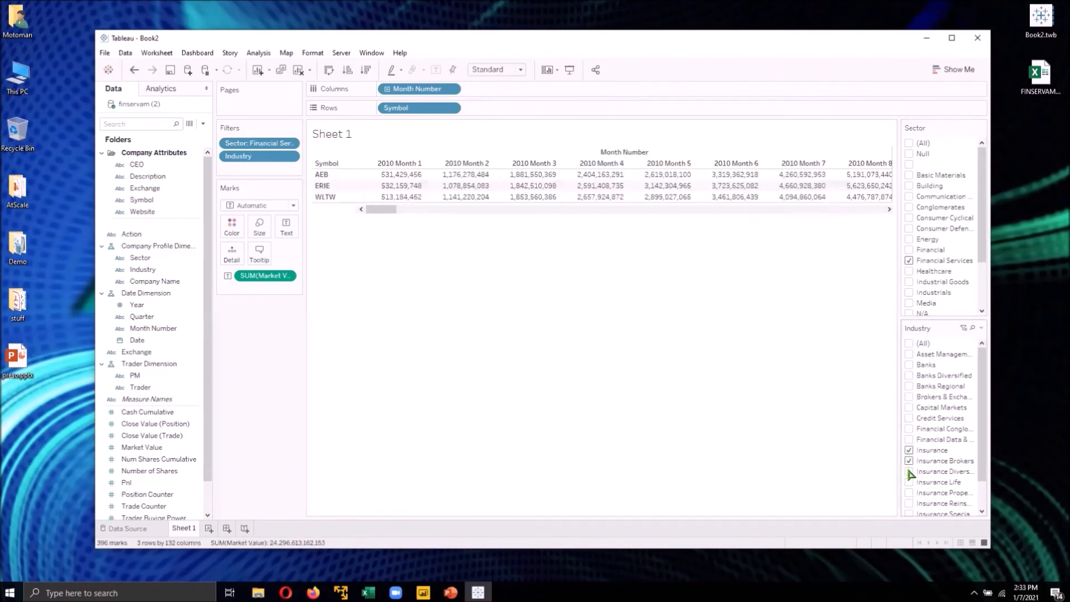
pyautogui.click(909, 472)
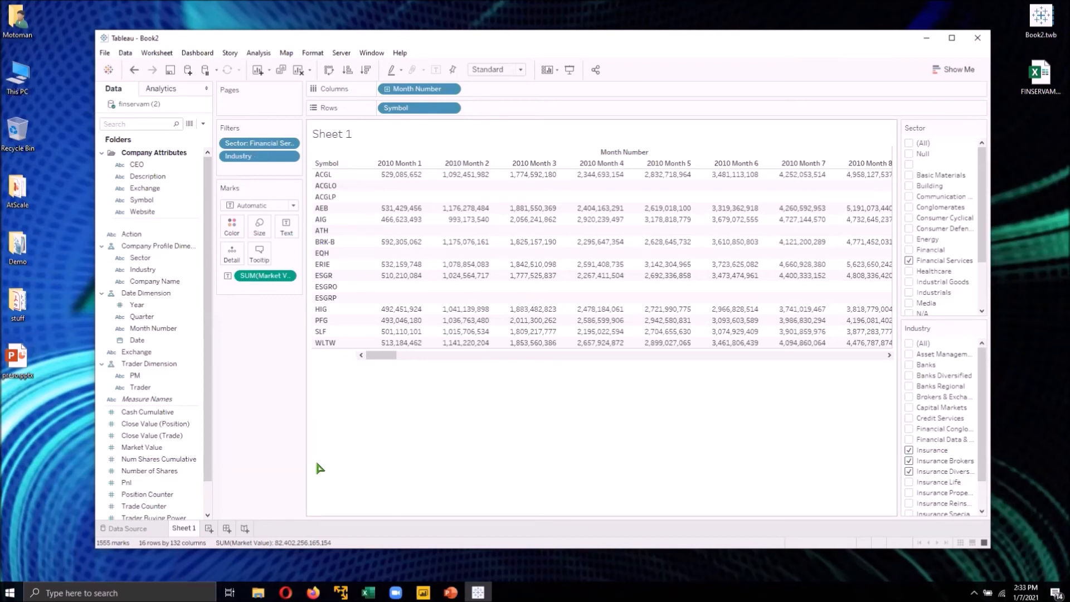
# - Add a new worksheet and place the Pnl measure on Rows
pyautogui.click(209, 529)
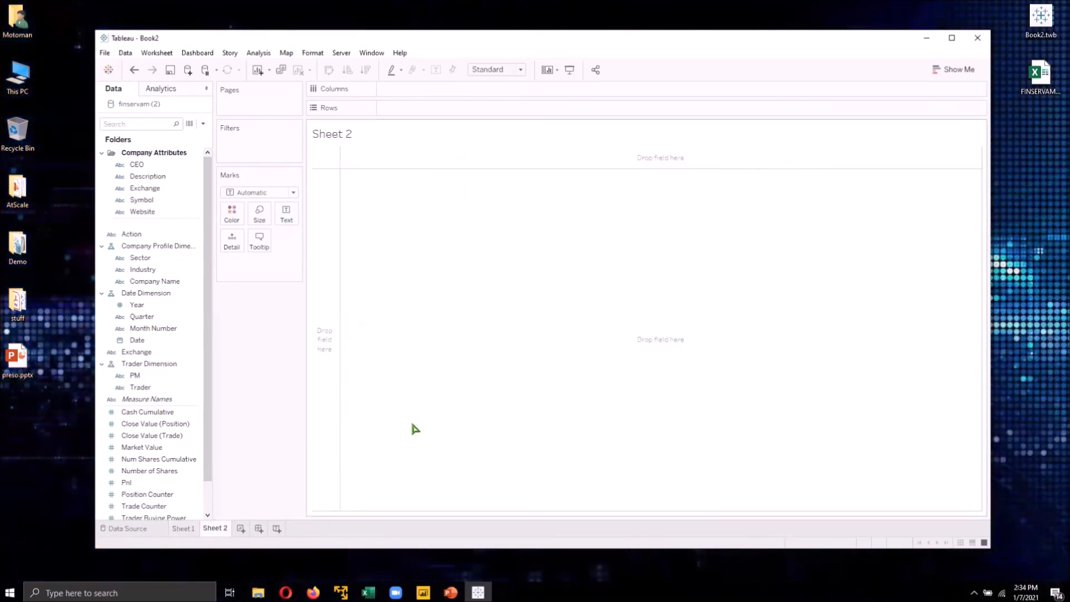
pyautogui.click(156, 282)
pyautogui.click(161, 328)
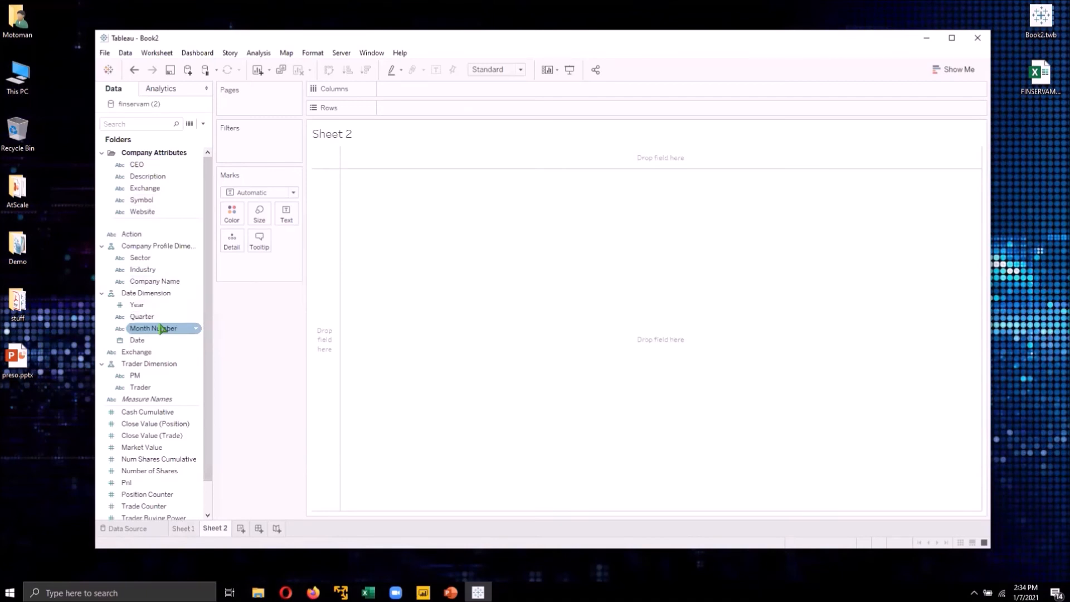
pyautogui.click(155, 425)
pyautogui.click(156, 437)
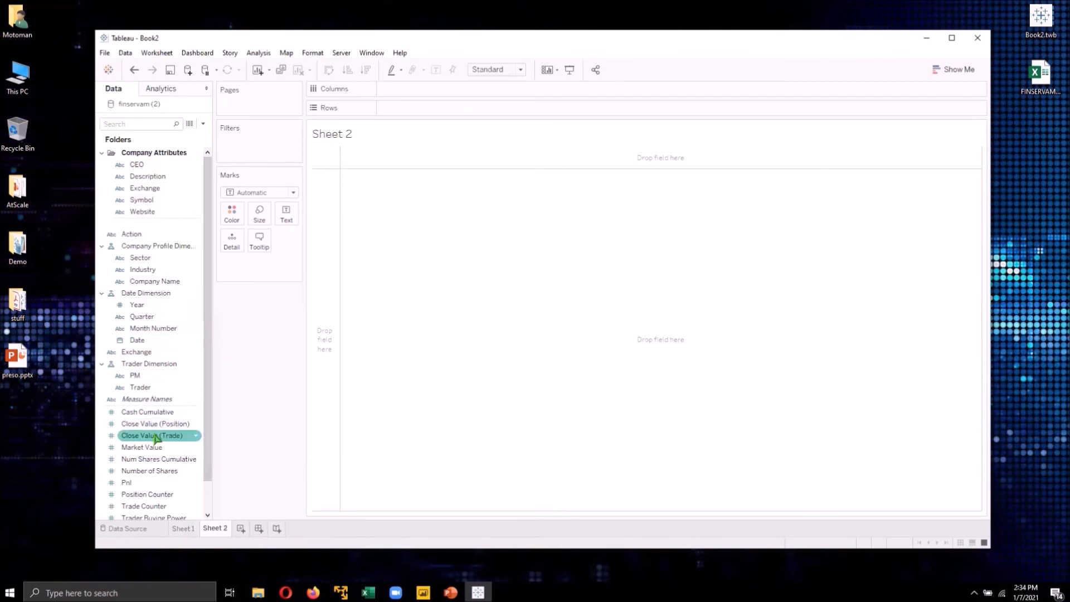
pyautogui.click(146, 472)
pyautogui.click(137, 484)
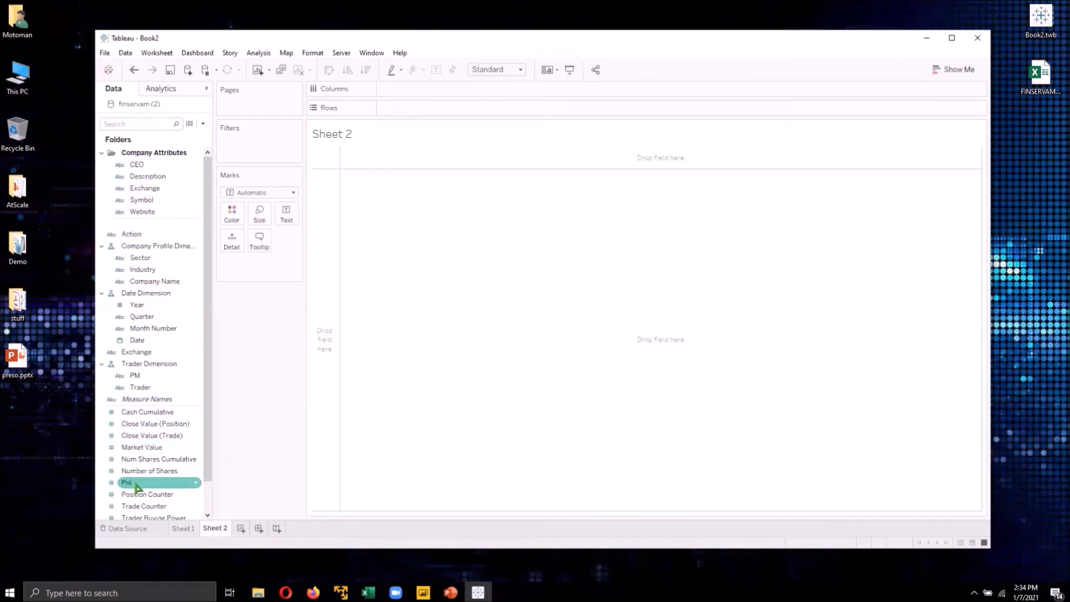
pyautogui.click(136, 484)
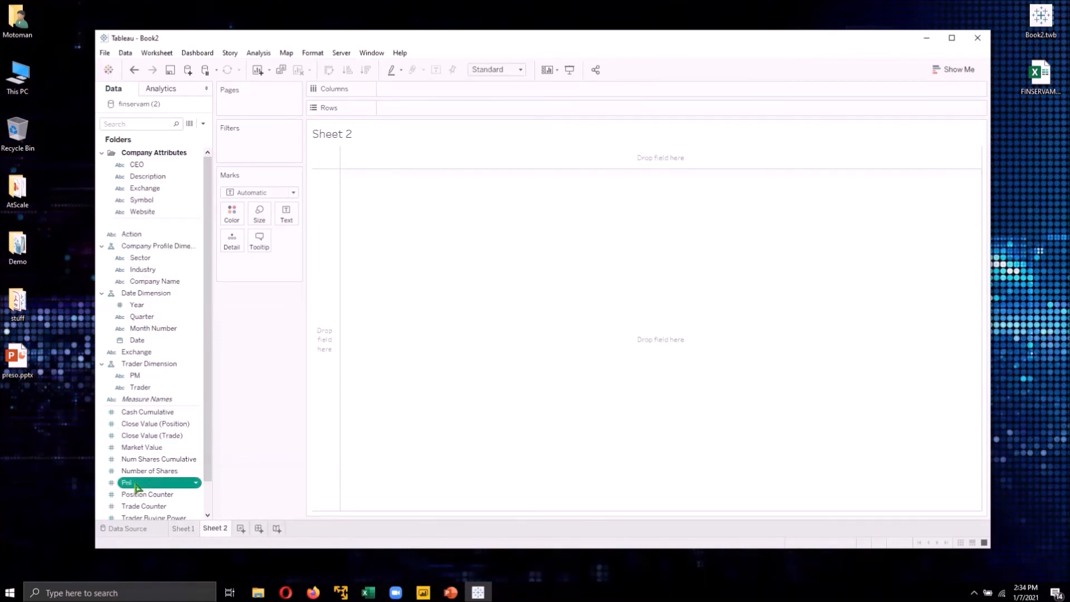
pyautogui.doubleClick(138, 484)
# - Add the Trader dimension to Columns to break Pnl down by trader
pyautogui.moveTo(373, 201)
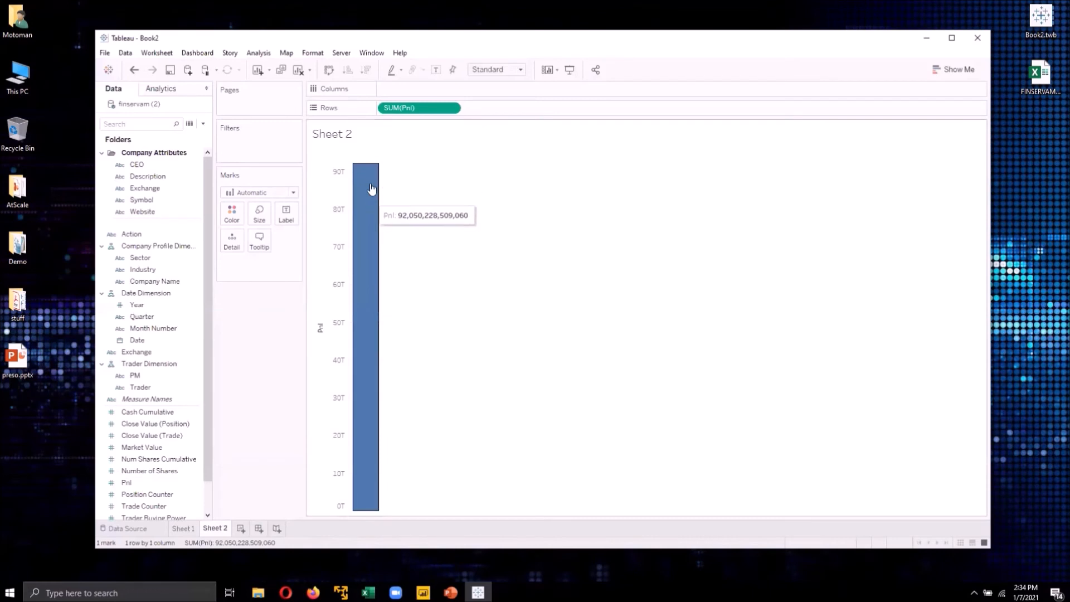
pyautogui.click(144, 388)
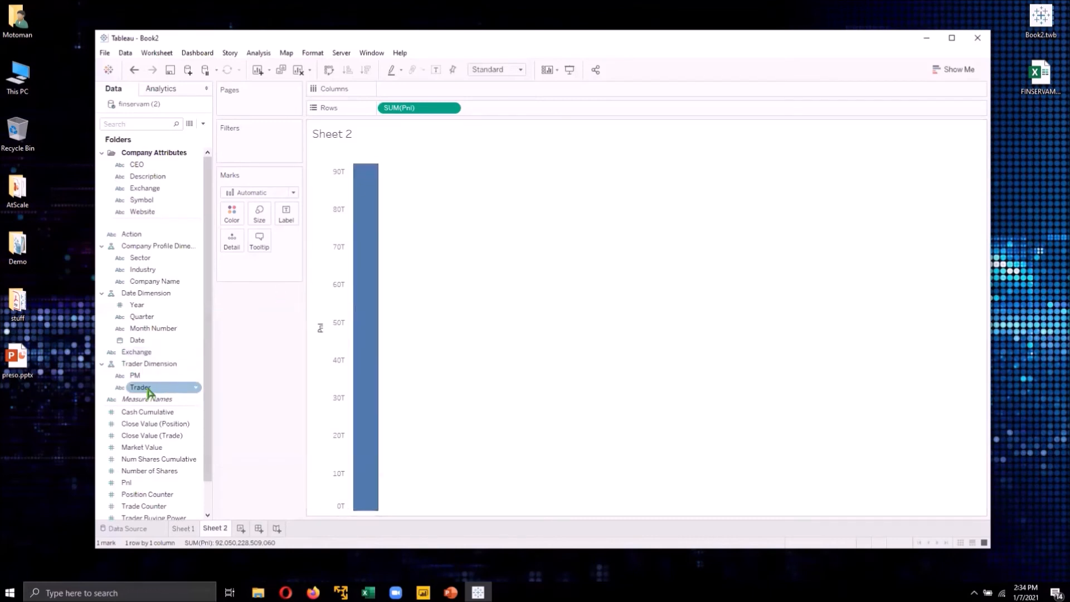
pyautogui.click(149, 392)
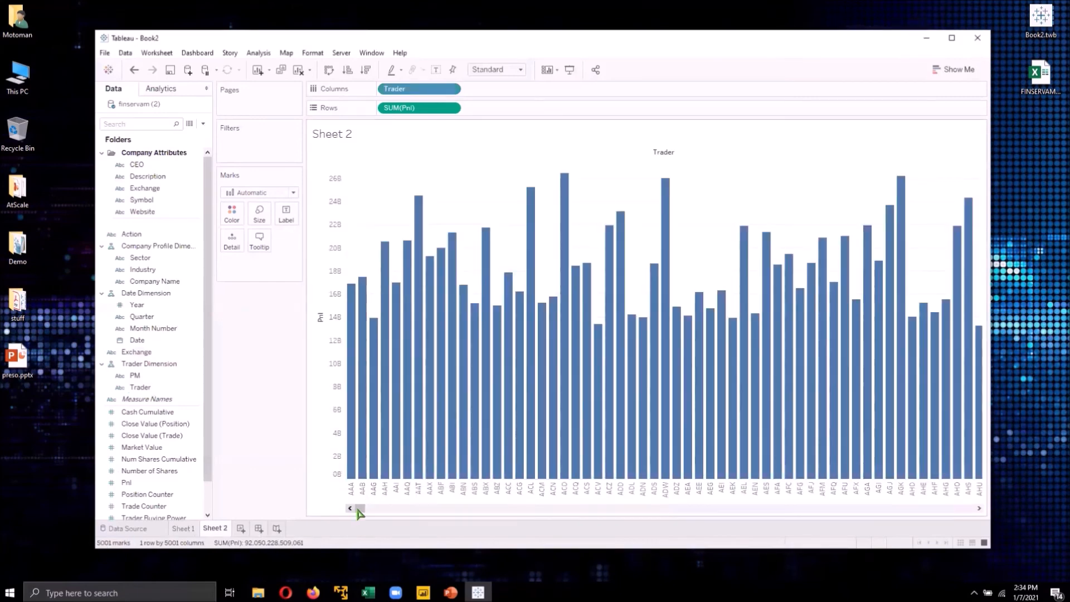
pyautogui.moveTo(389, 508); pyautogui.dragTo(357, 508)
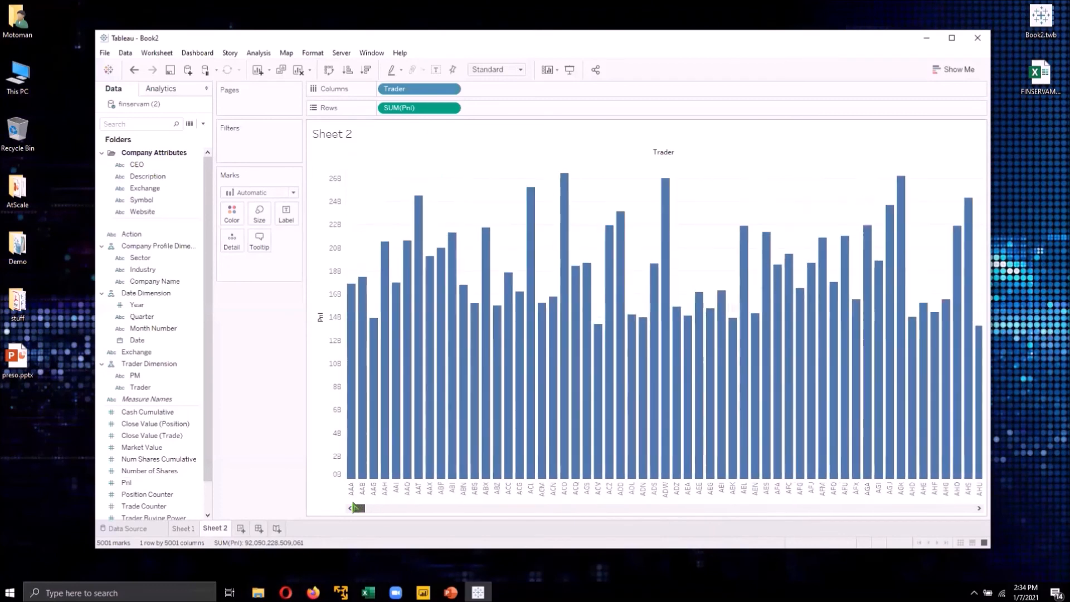
# - Filter the sheet by Month Number, keeping only 2020 Month 11
pyautogui.moveTo(150, 328); pyautogui.dragTo(263, 139)
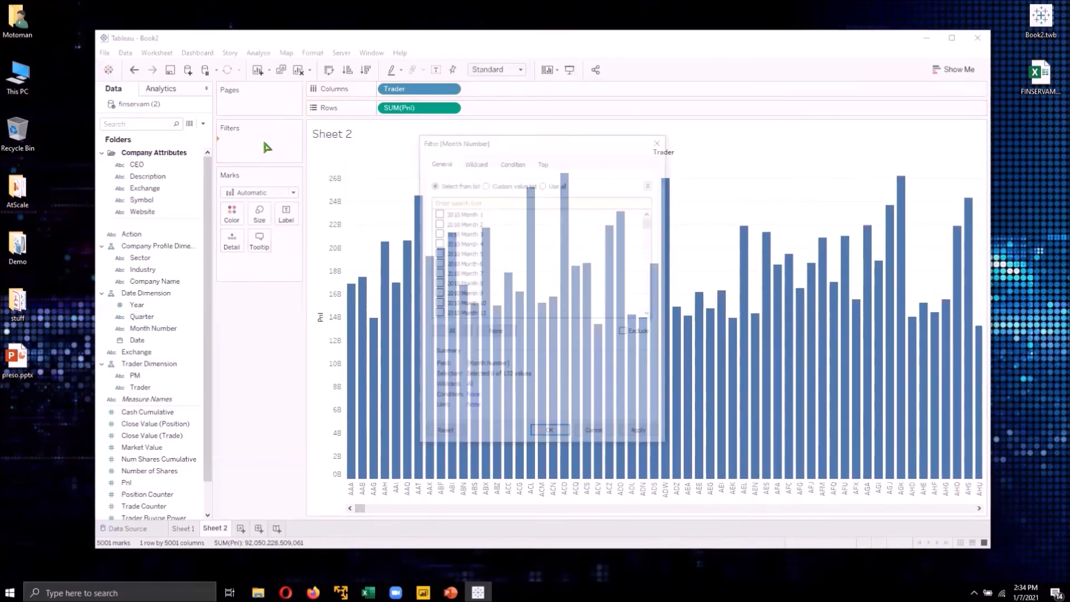
pyautogui.moveTo(650, 222); pyautogui.dragTo(651, 308)
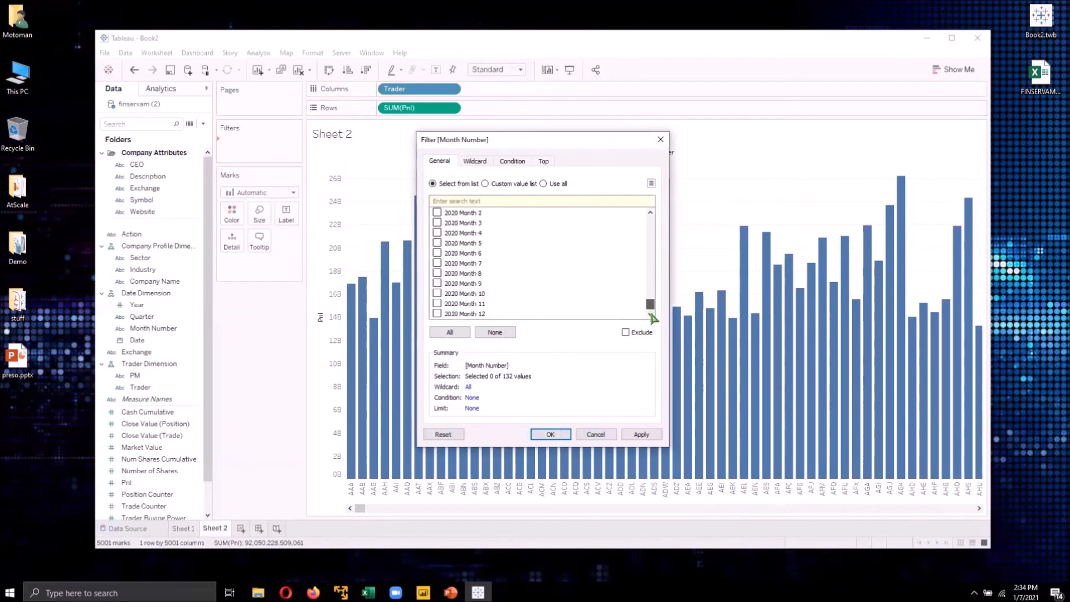
pyautogui.click(438, 303)
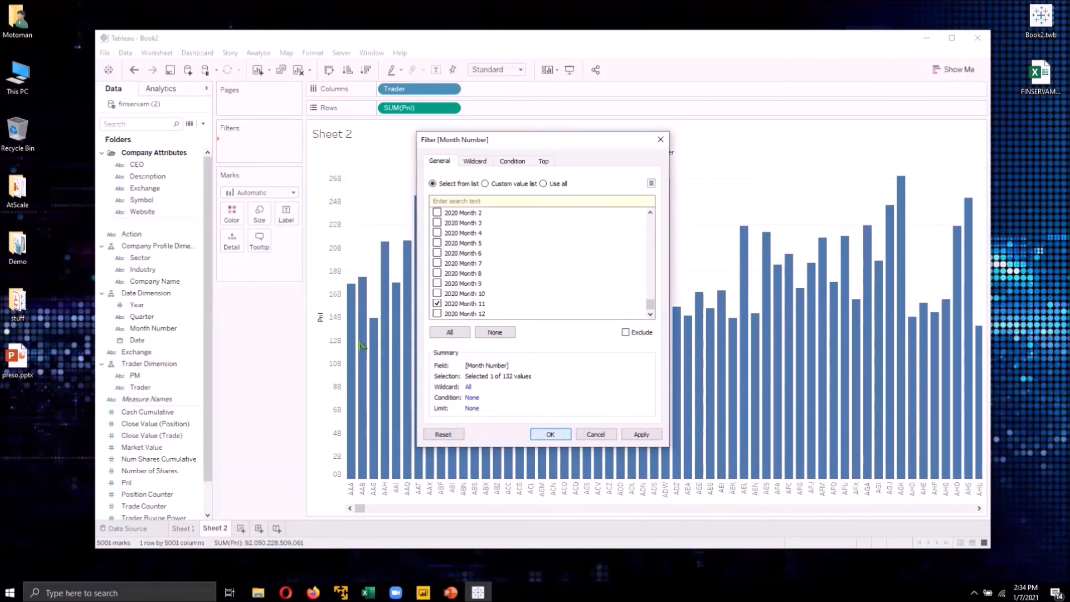
pyautogui.press('Return')
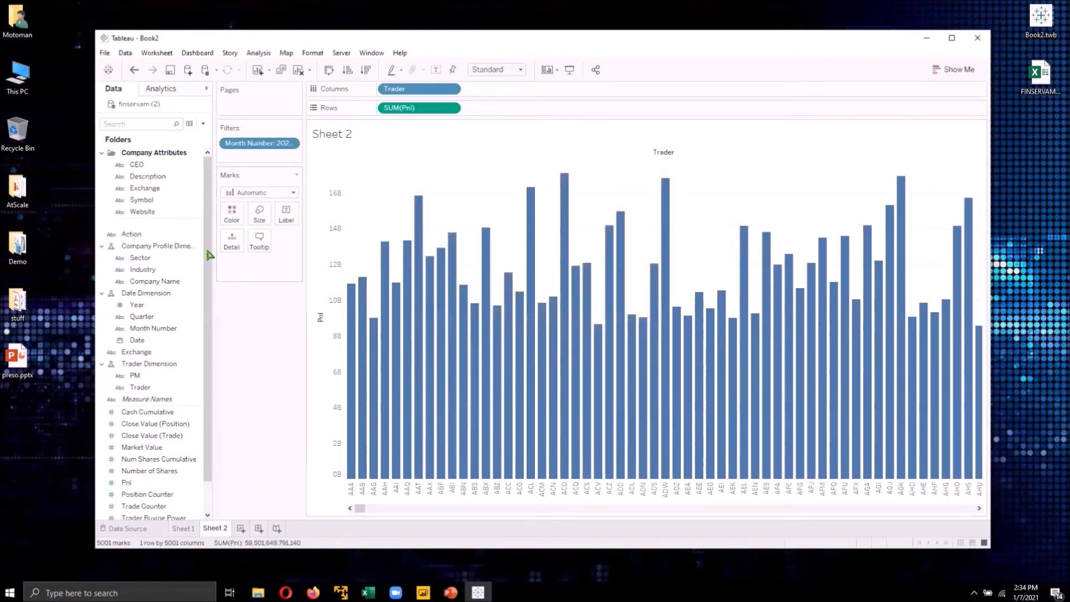
# - Add a PM filter limited to AB
pyautogui.moveTo(137, 340); pyautogui.dragTo(250, 158)
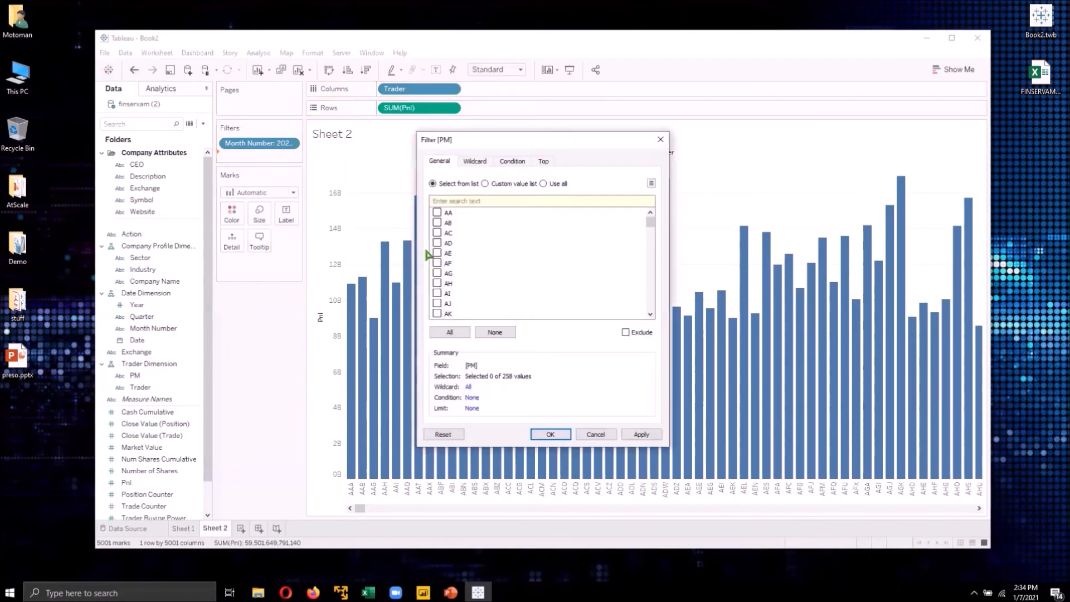
pyautogui.click(437, 222)
pyautogui.click(552, 435)
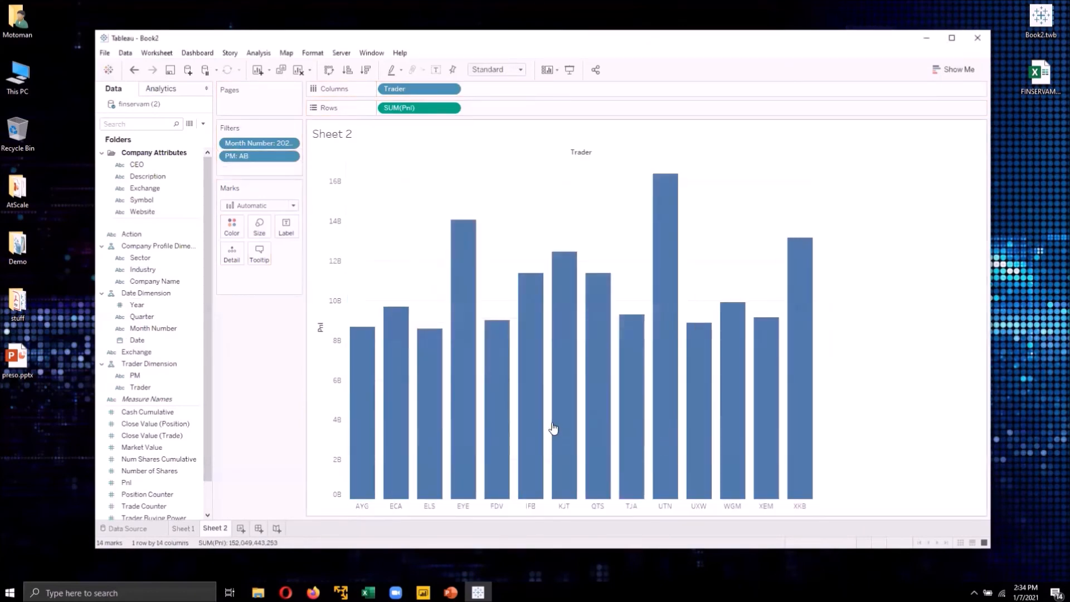
# - Sort the traders in descending order and add Num Shares Cumulative and Market Value to Rows
pyautogui.click(365, 71)
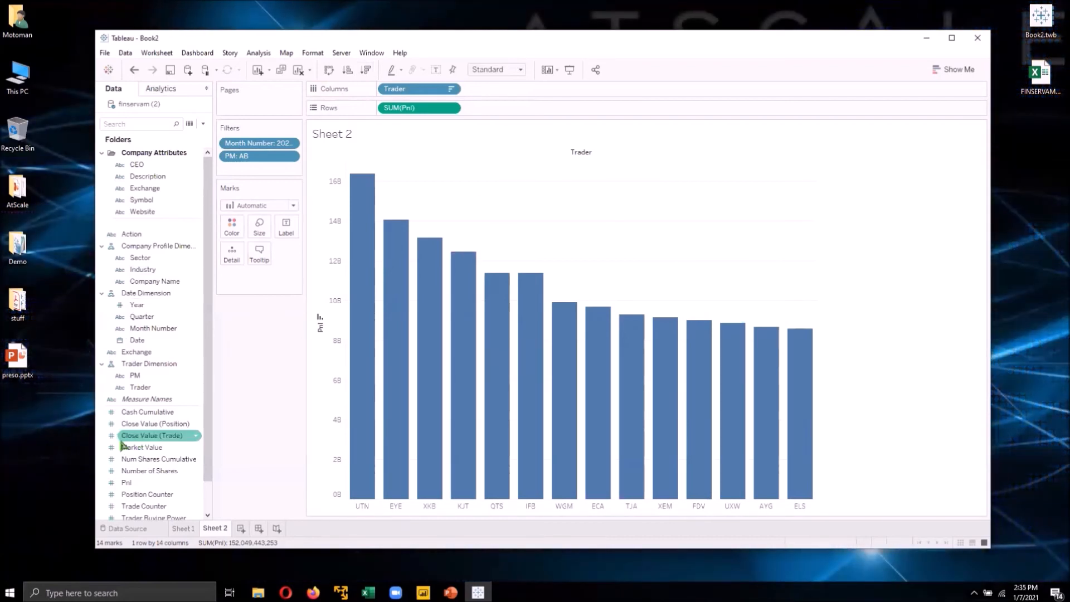
pyautogui.scroll(-1, 143, 438)
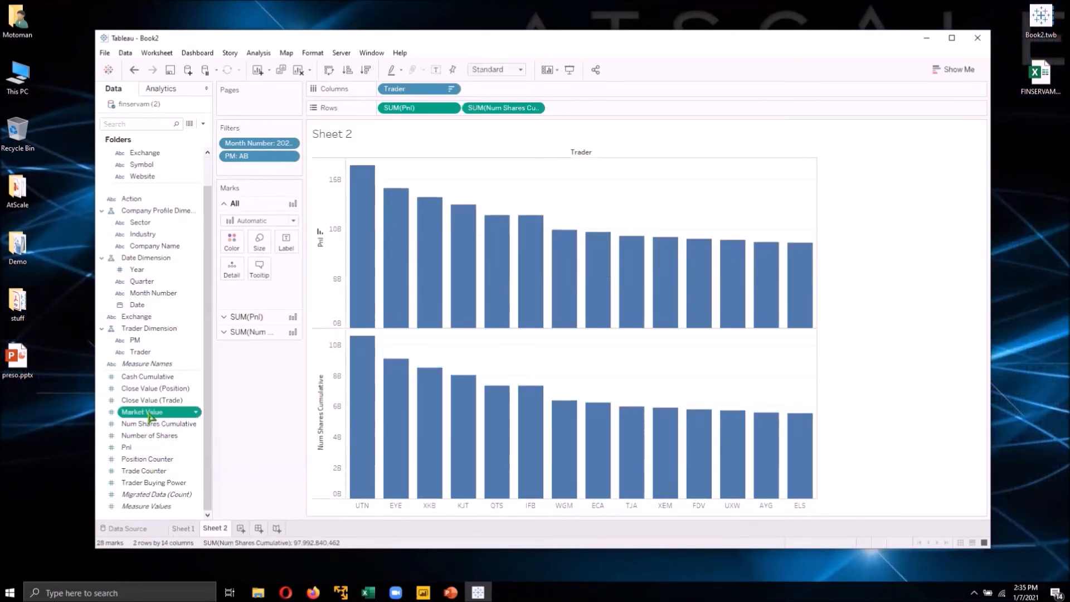
pyautogui.doubleClick(146, 413)
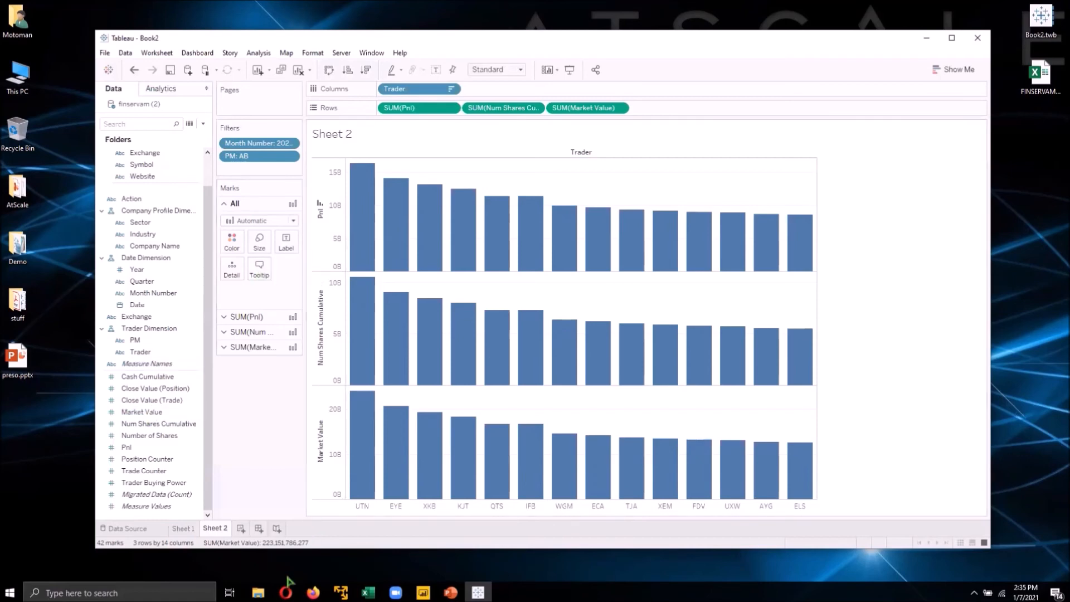
# - Switch to the AtScale Queries page, refresh the list and expand the most recent query
pyautogui.click(286, 593)
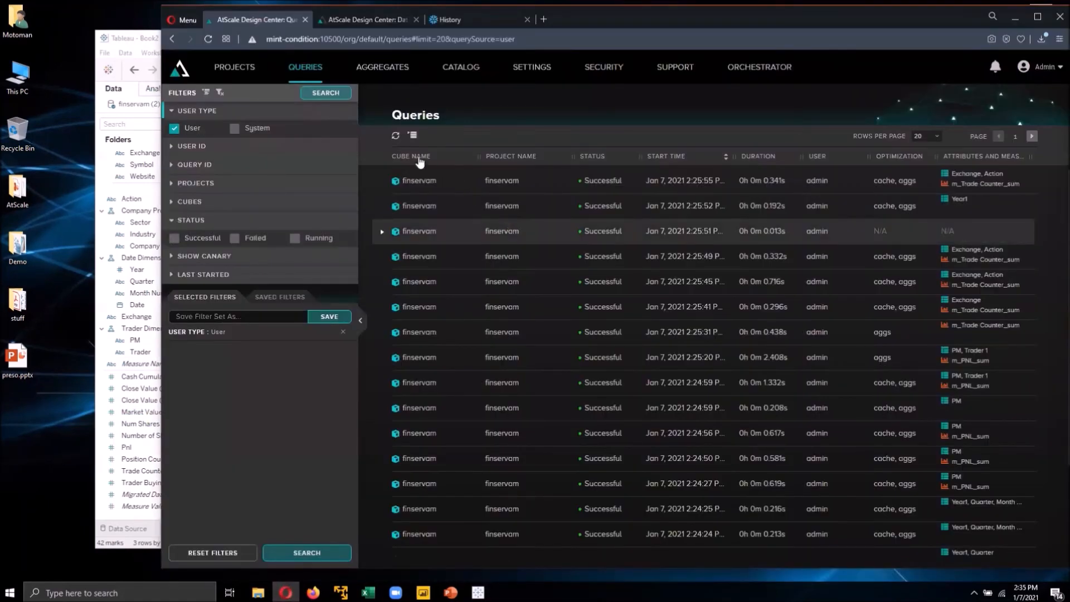
pyautogui.click(396, 137)
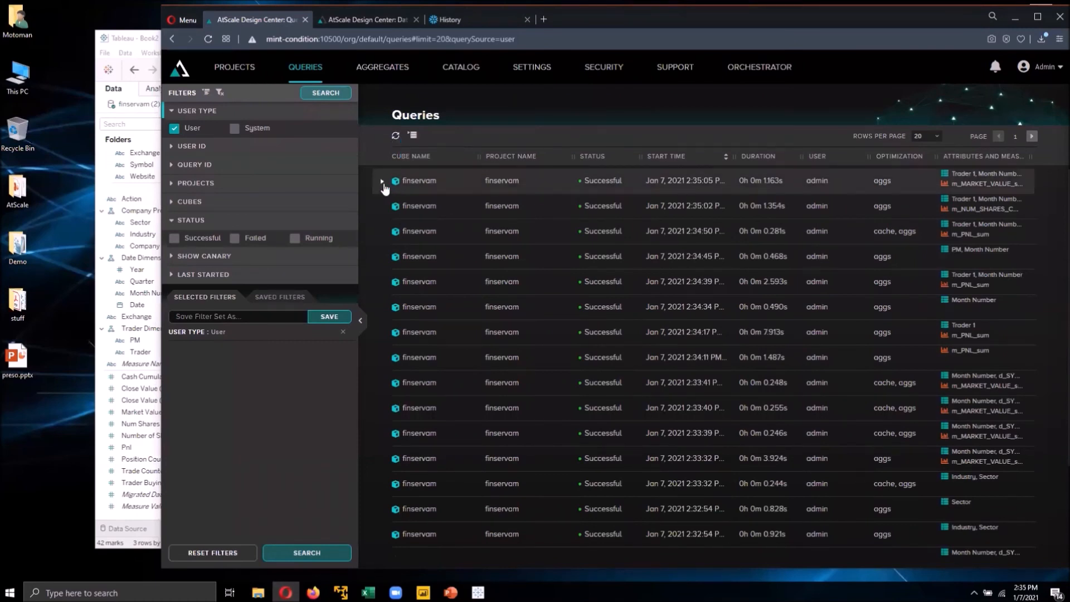
pyautogui.click(383, 184)
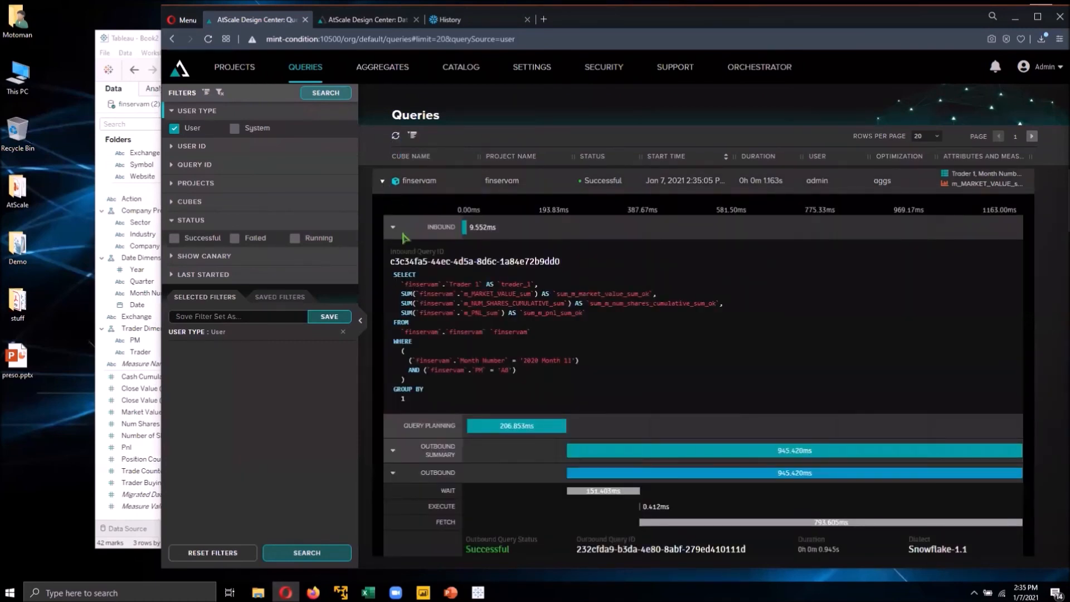
# - Examine the inbound SQL and the outbound query generated for the expanded query
pyautogui.moveTo(394, 273); pyautogui.dragTo(644, 400)
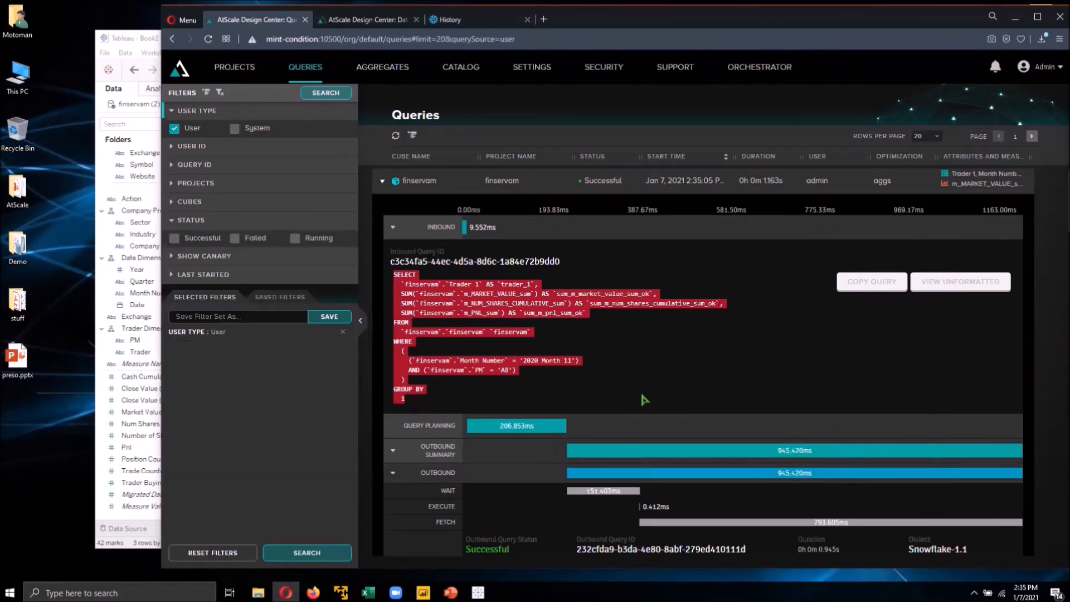
pyautogui.click(634, 400)
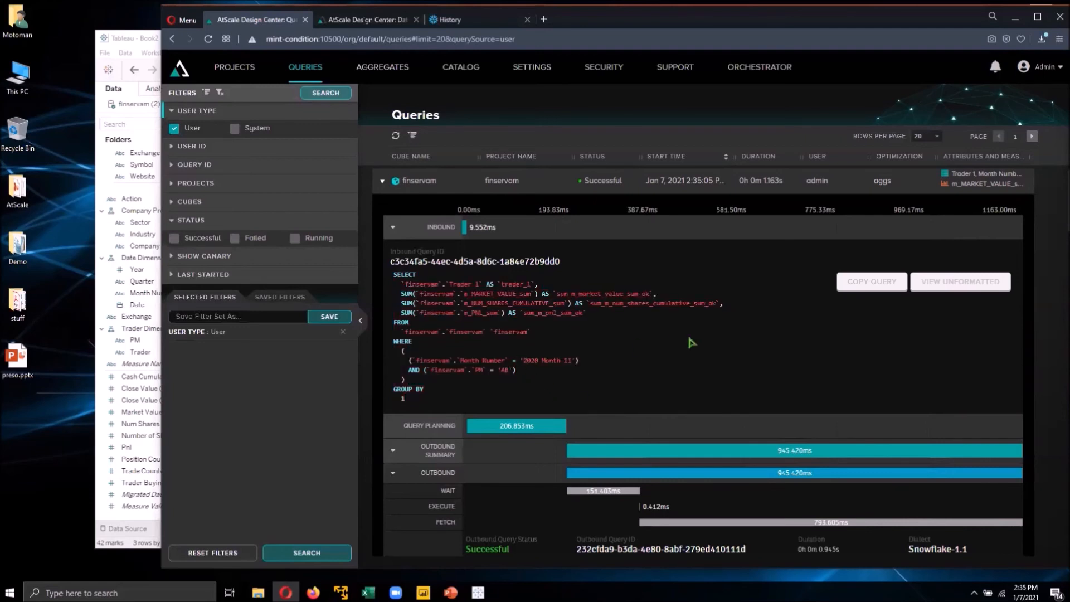
pyautogui.scroll(-4, 692, 342)
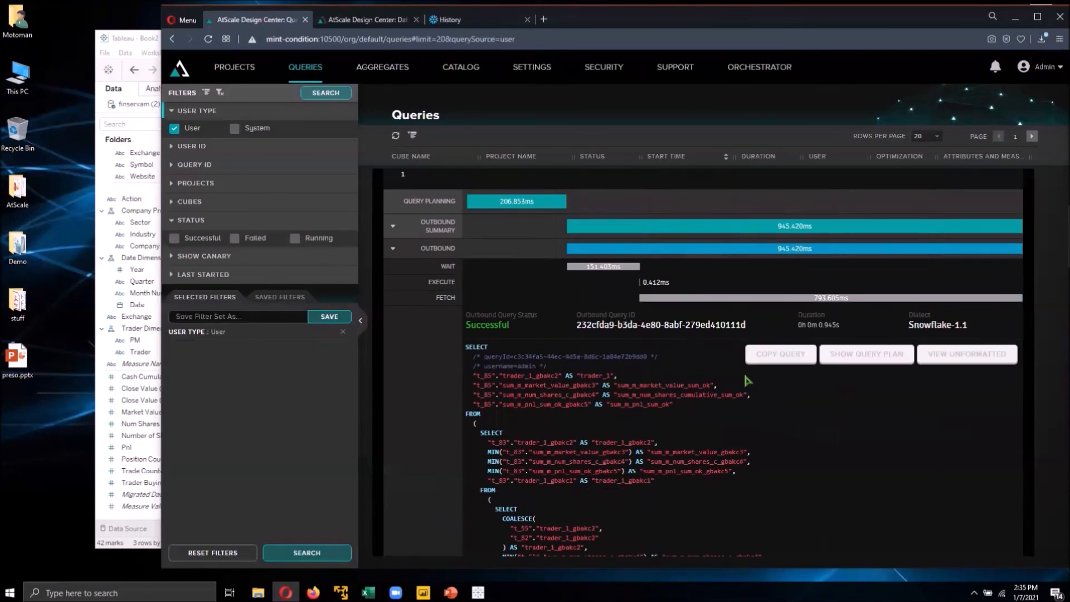
pyautogui.scroll(-3, 709, 383)
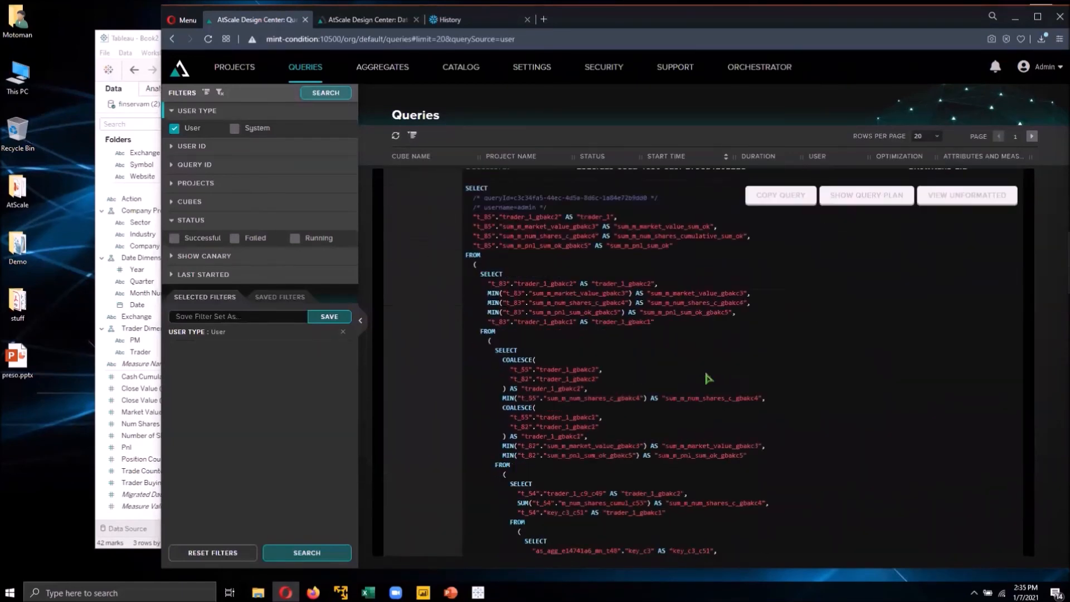
pyautogui.scroll(3, 672, 434)
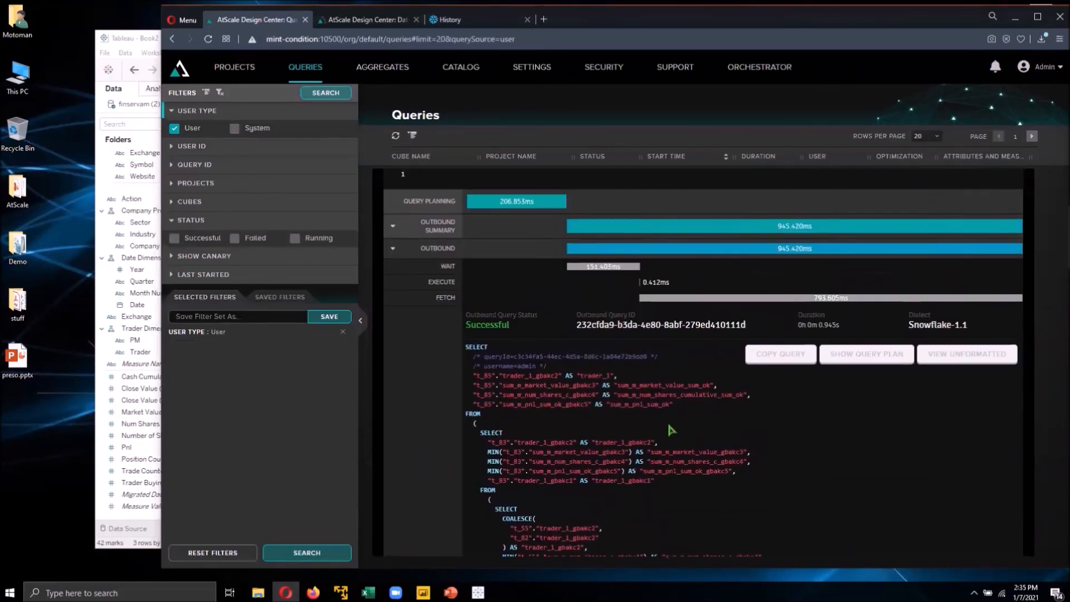
pyautogui.moveTo(452, 288)
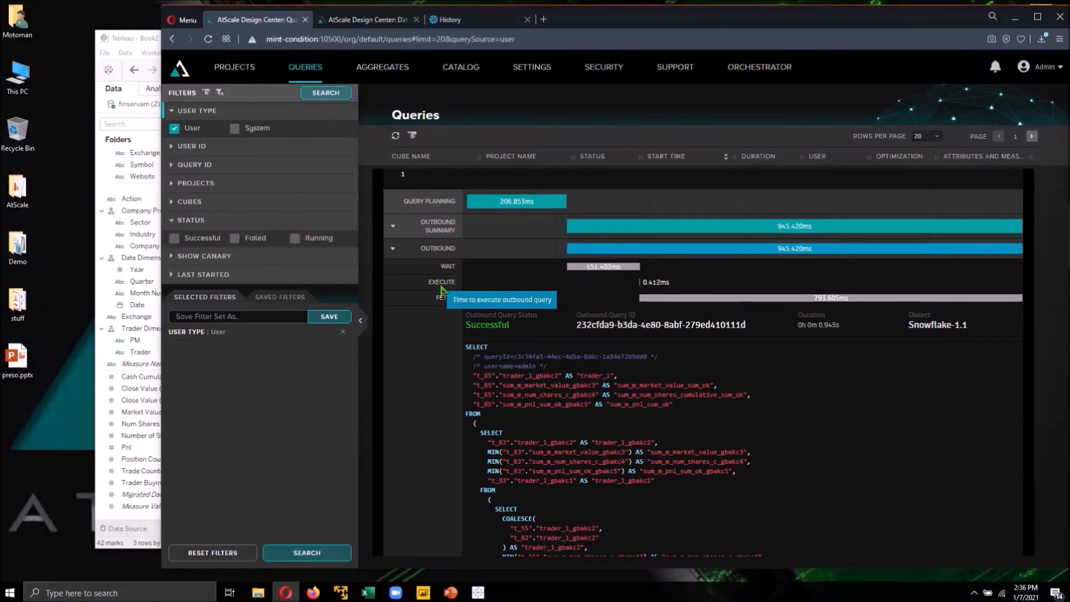
# - Open the Data Warehouses settings and view the Snowball and Avalanche connection details, cancelling each without changes
pyautogui.click(375, 21)
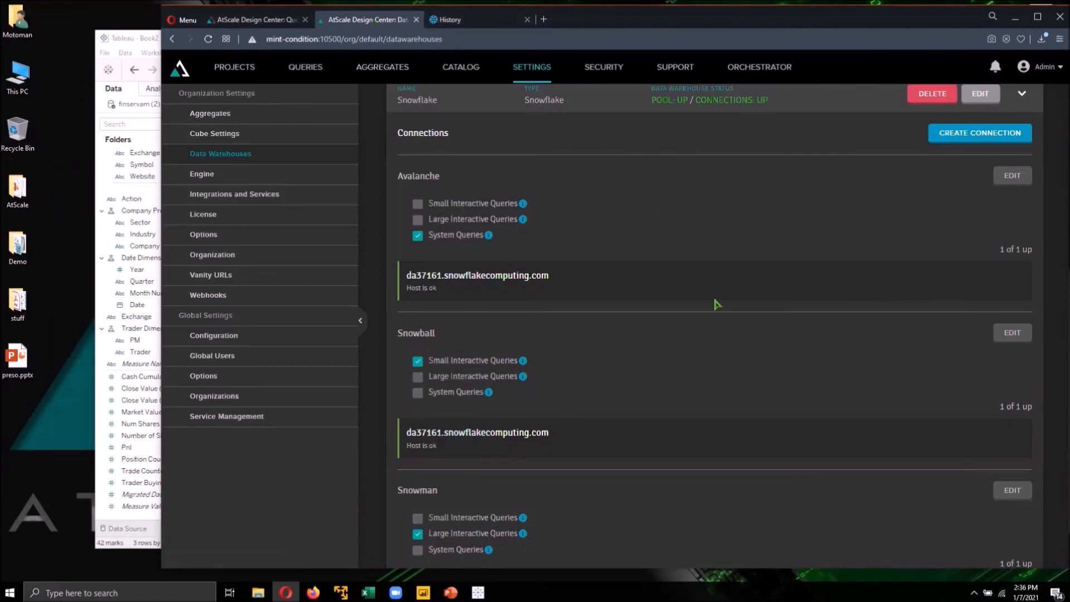
pyautogui.click(1016, 336)
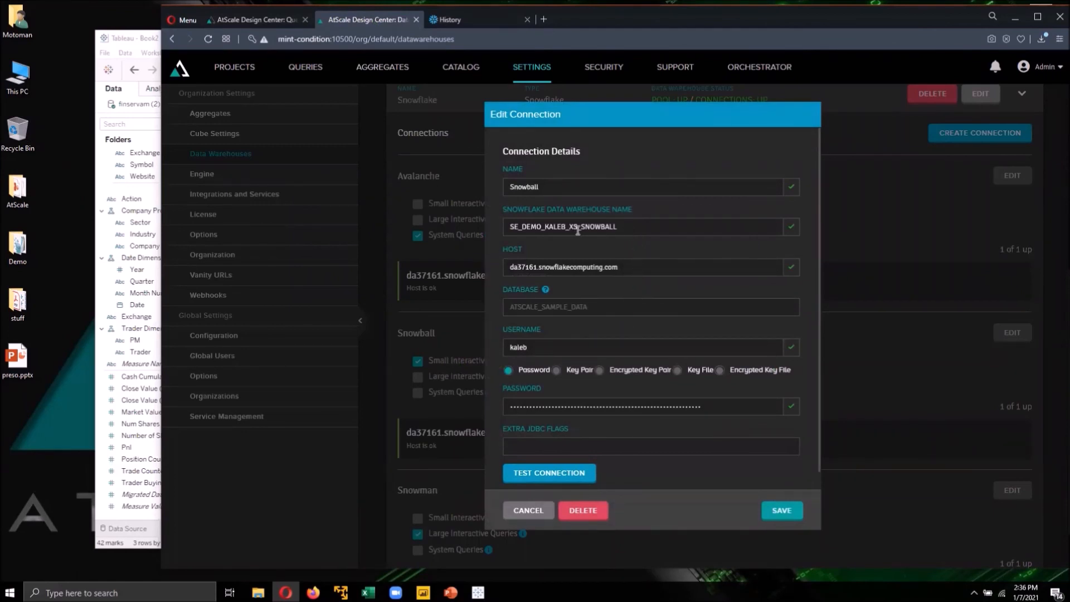
pyautogui.click(530, 511)
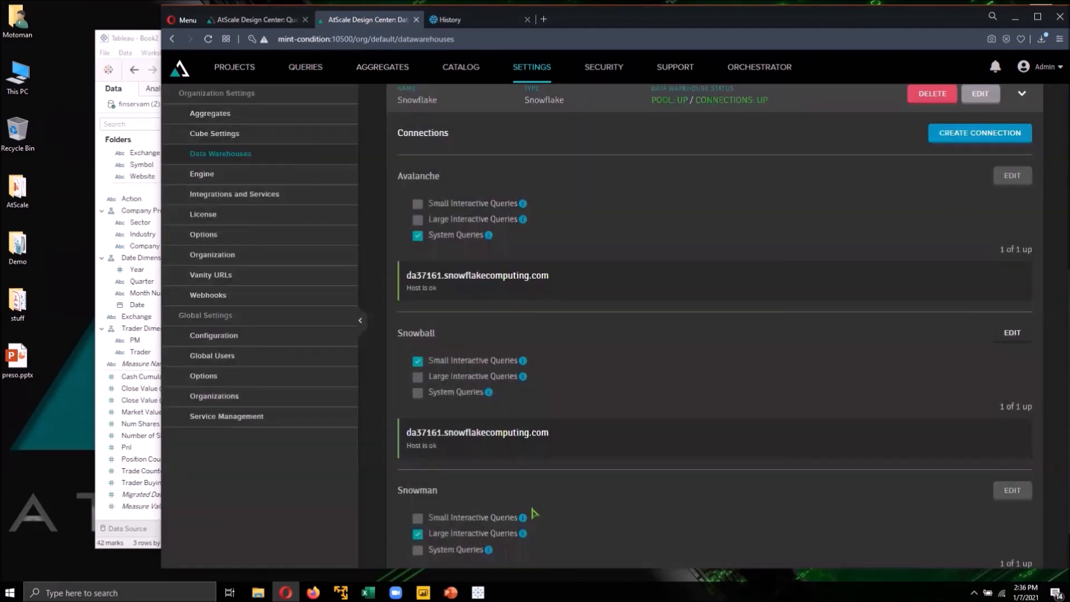
pyautogui.click(1012, 178)
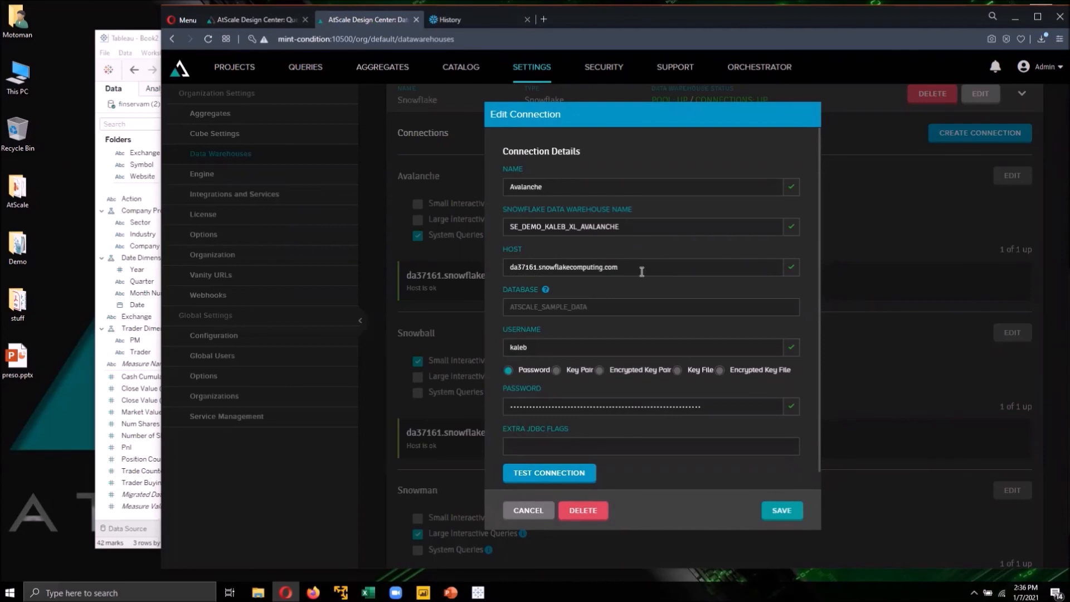
pyautogui.click(531, 510)
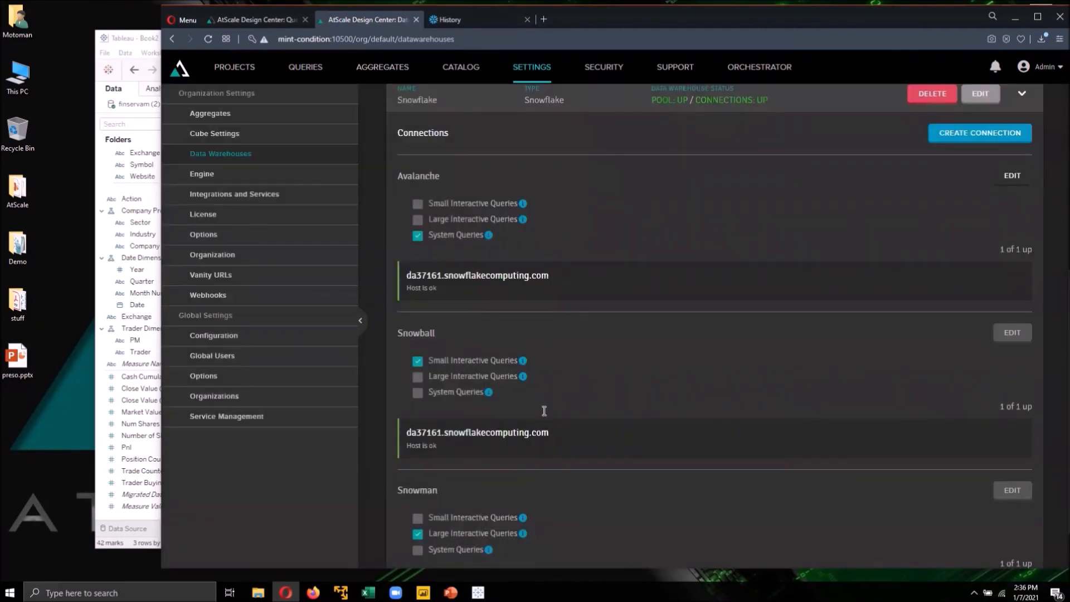
# - Switch to the Snowflake query History, refresh it and open the SQL text of the latest AtScale query
pyautogui.click(485, 24)
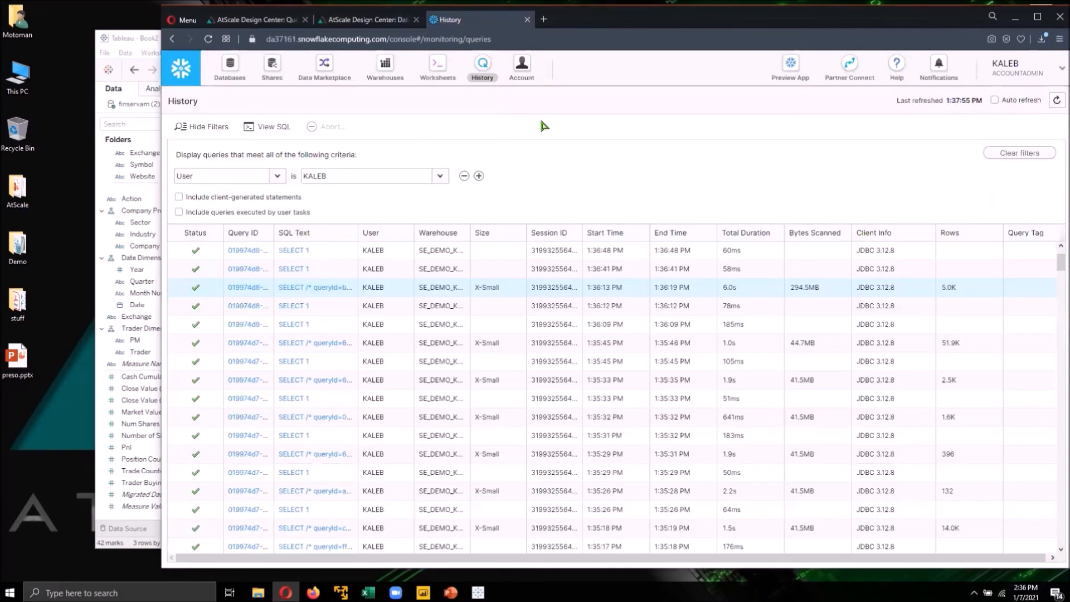
pyautogui.click(1054, 100)
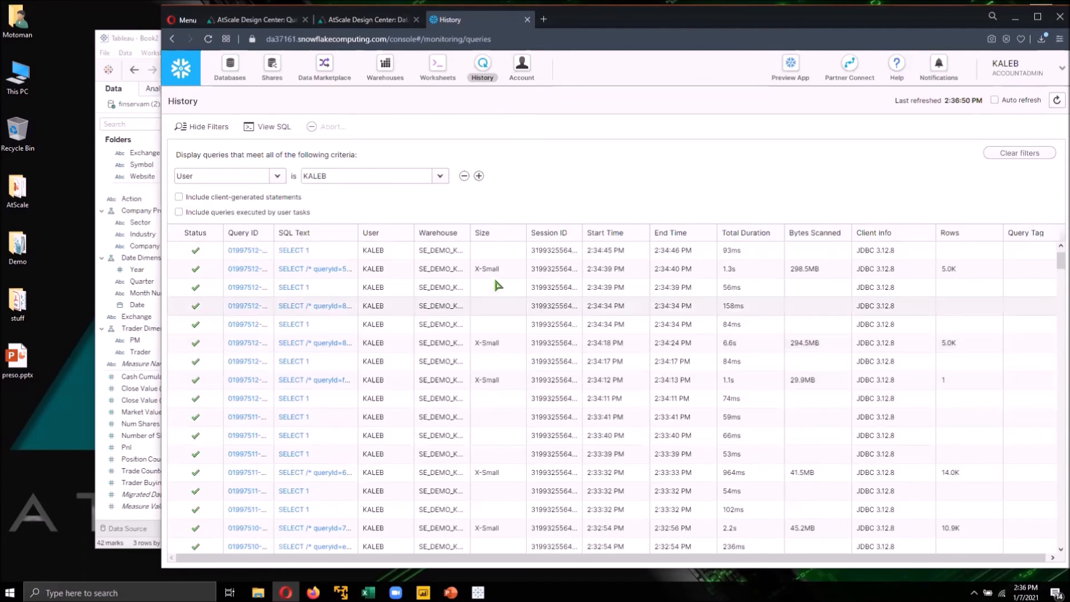
pyautogui.click(329, 270)
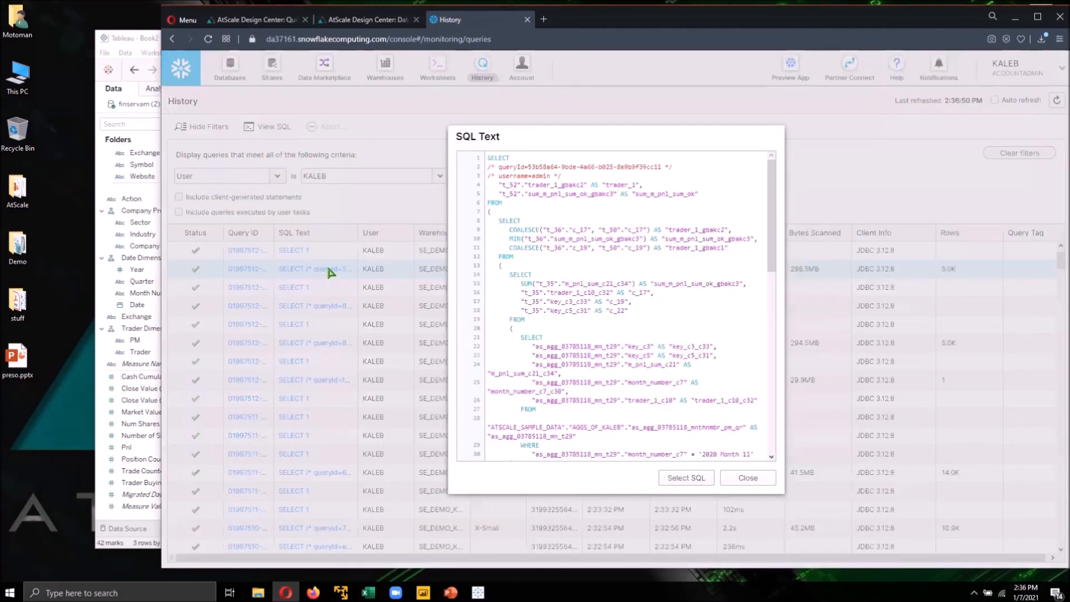
# - Highlight the queryId and username comments at the top of the Snowflake SQL text, then close the dialog
pyautogui.moveTo(662, 167); pyautogui.dragTo(498, 168)
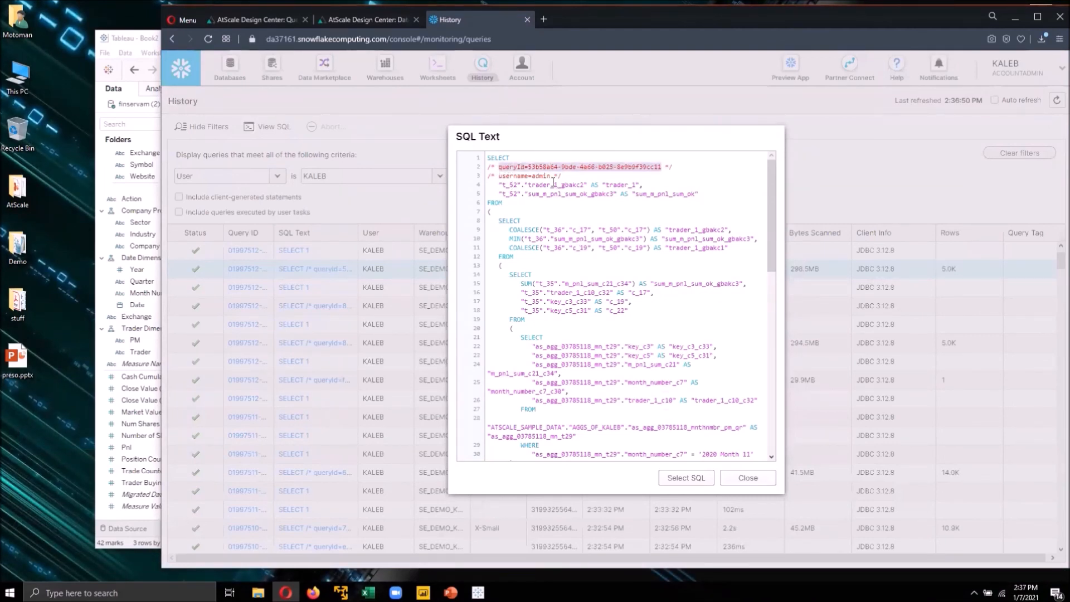
pyautogui.moveTo(551, 176); pyautogui.dragTo(503, 176)
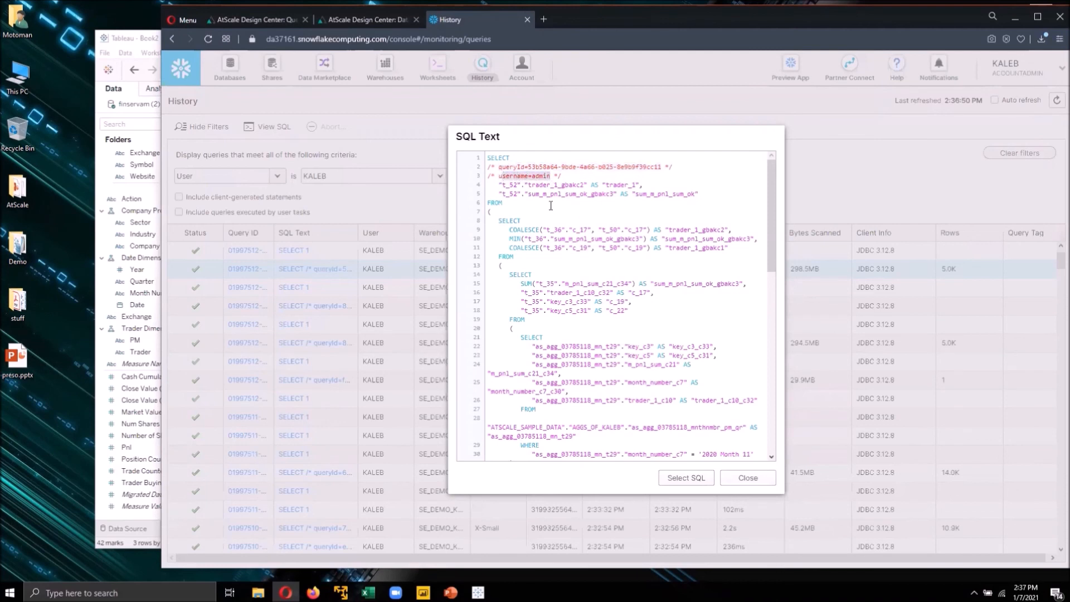
pyautogui.click(615, 247)
pyautogui.click(748, 478)
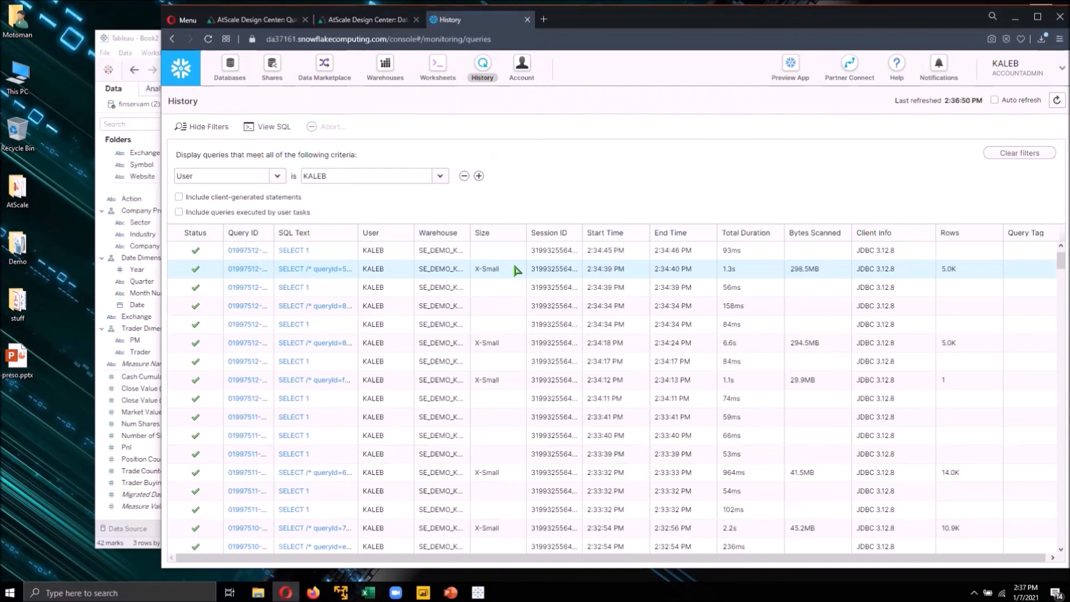
# - Return to the AtScale Design Center home page and open the finservam draft cube in the Cube Designer
pyautogui.click(276, 20)
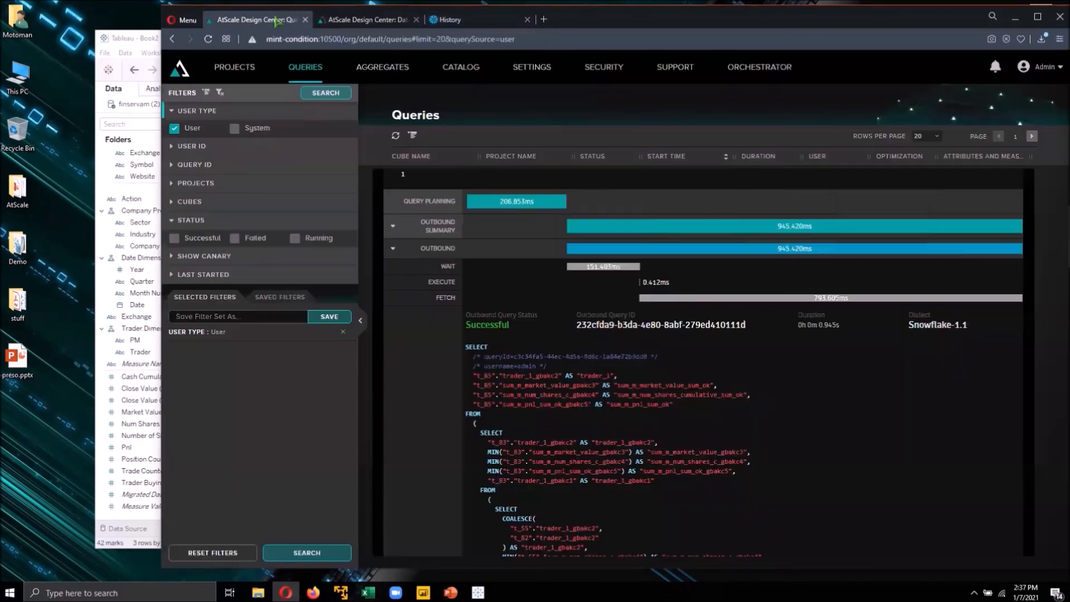
pyautogui.click(179, 73)
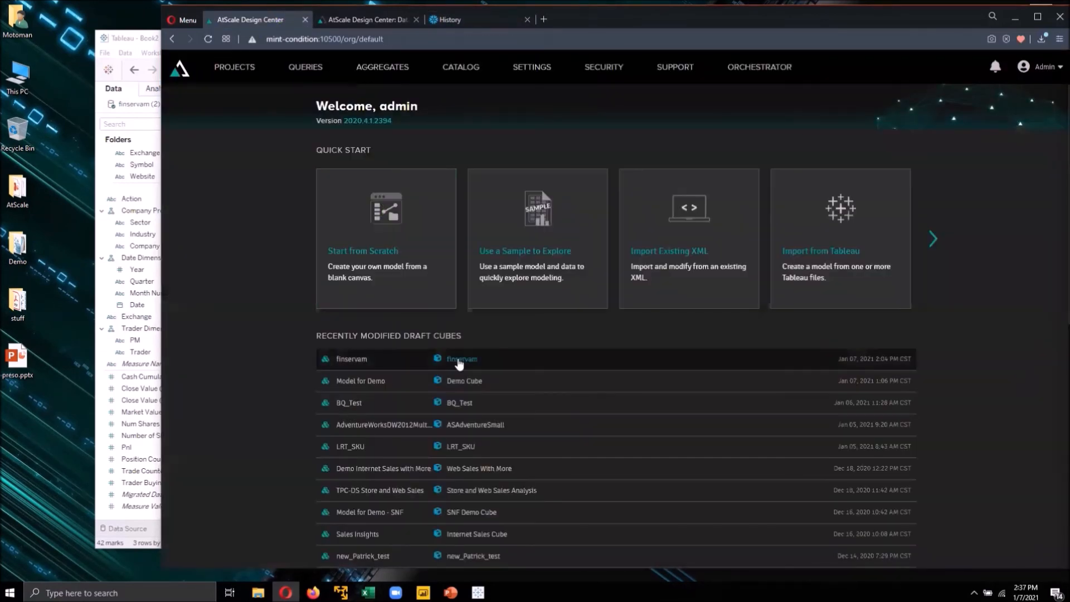
pyautogui.click(460, 361)
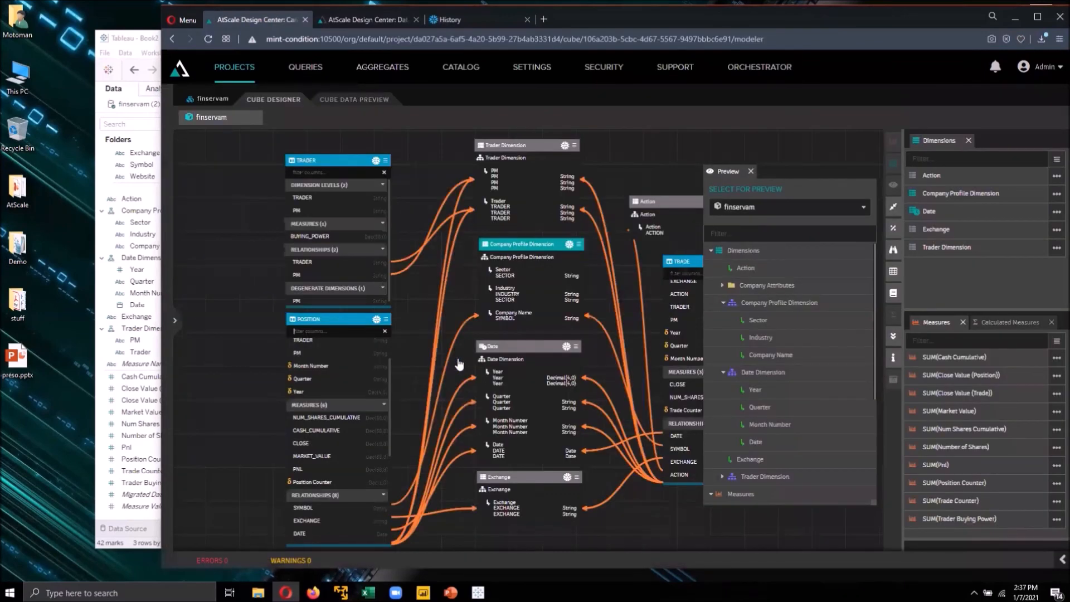